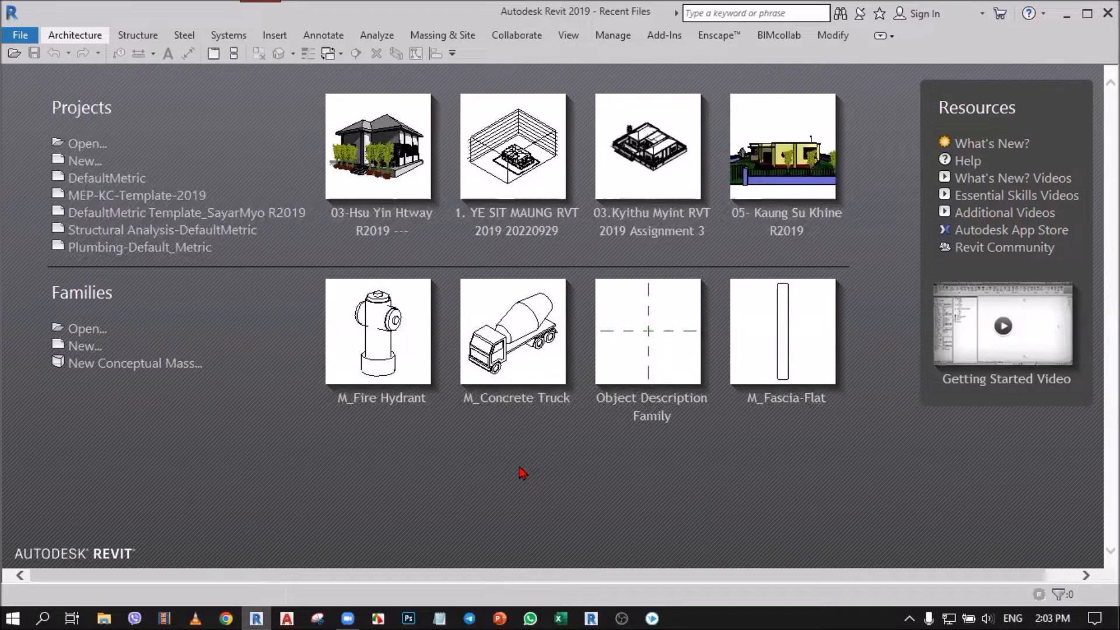
# Step: Create a project from the DefaultMetric template and draw a horizontal wall about 13000 mm long on Level 1
pyautogui.click(129, 179)
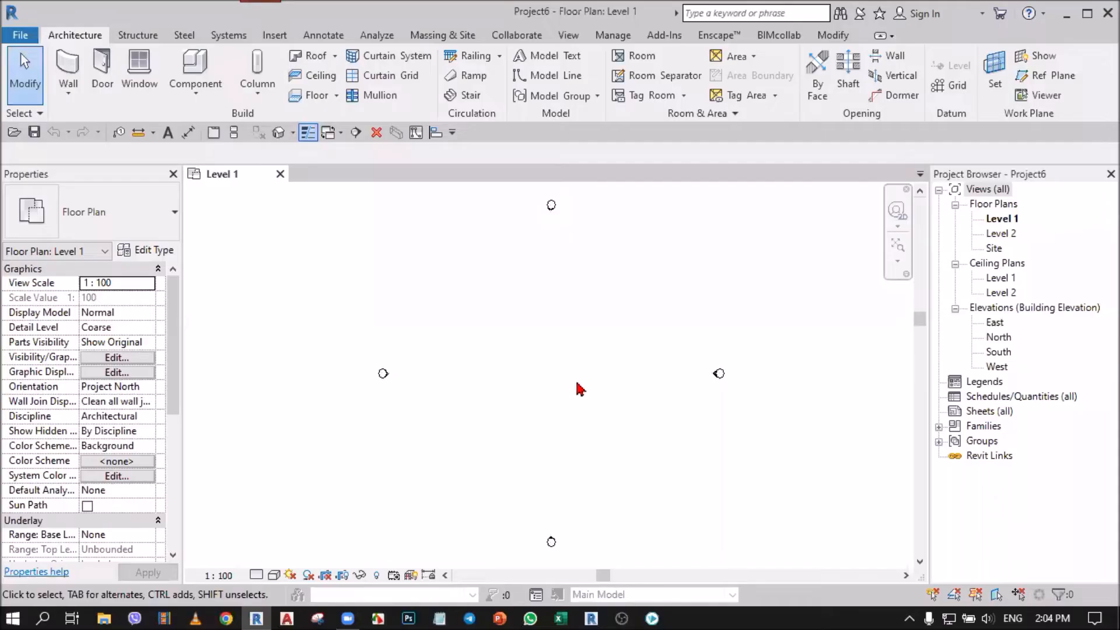
pyautogui.click(73, 61)
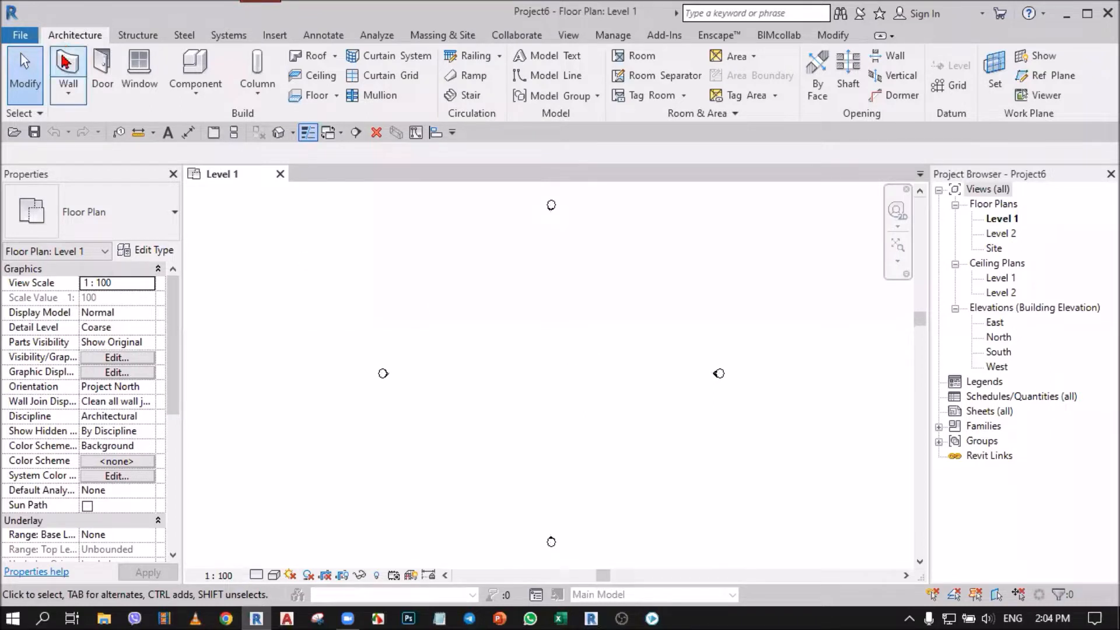
pyautogui.click(491, 357)
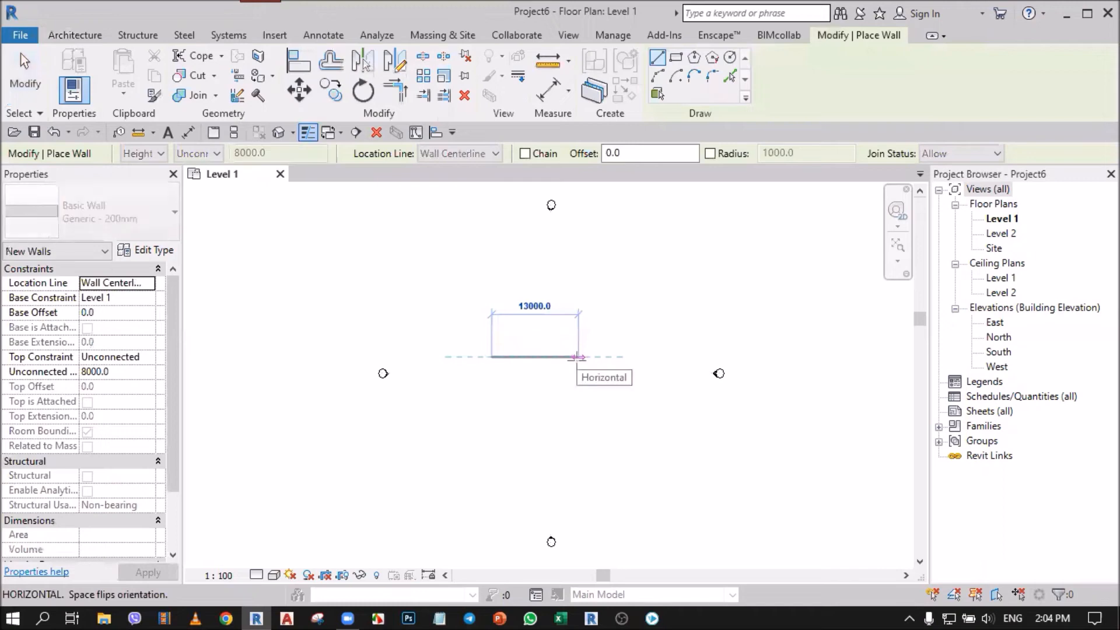
pyautogui.click(578, 356)
pyautogui.click(25, 70)
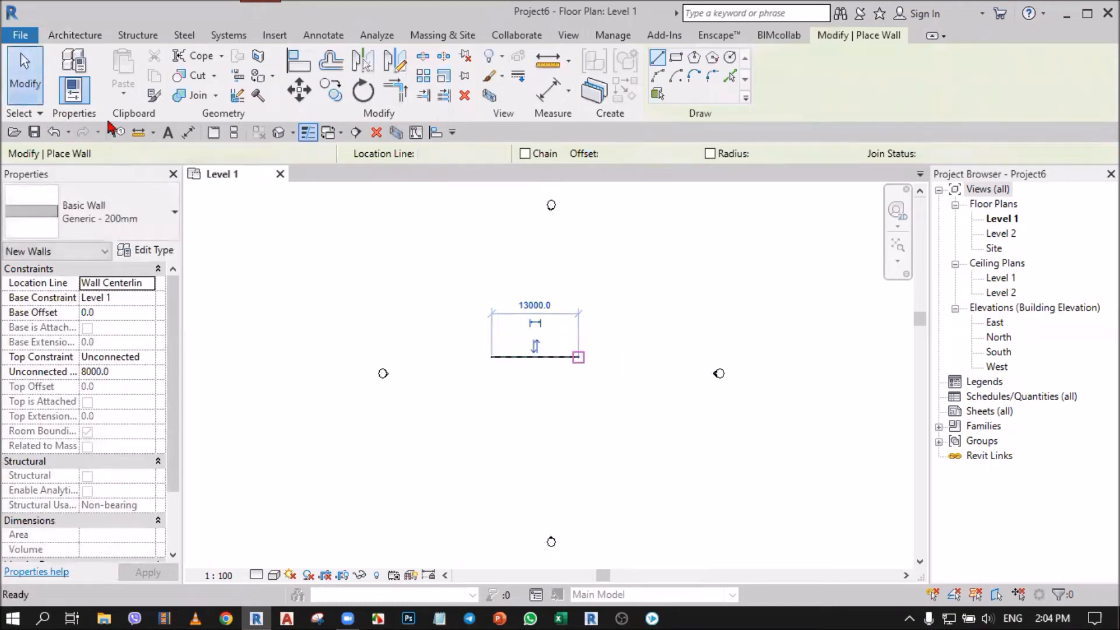
# Step: Set the wall's top constraint to Up to level: Level 2 and show the wall in the 3D view
pyautogui.click(474, 354)
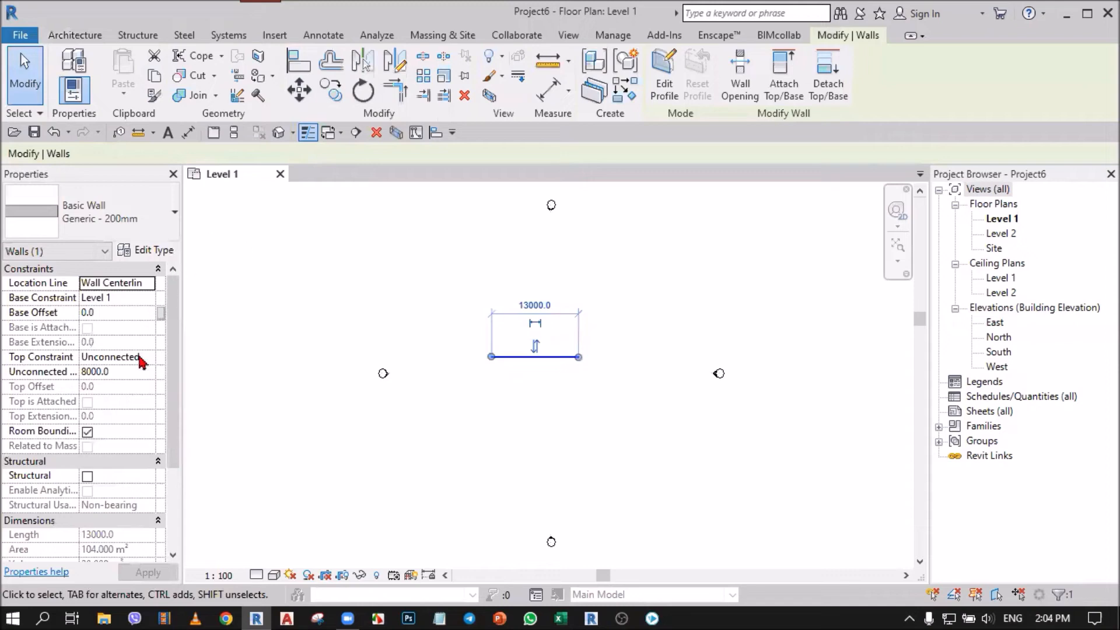
pyautogui.click(143, 361)
pyautogui.click(148, 357)
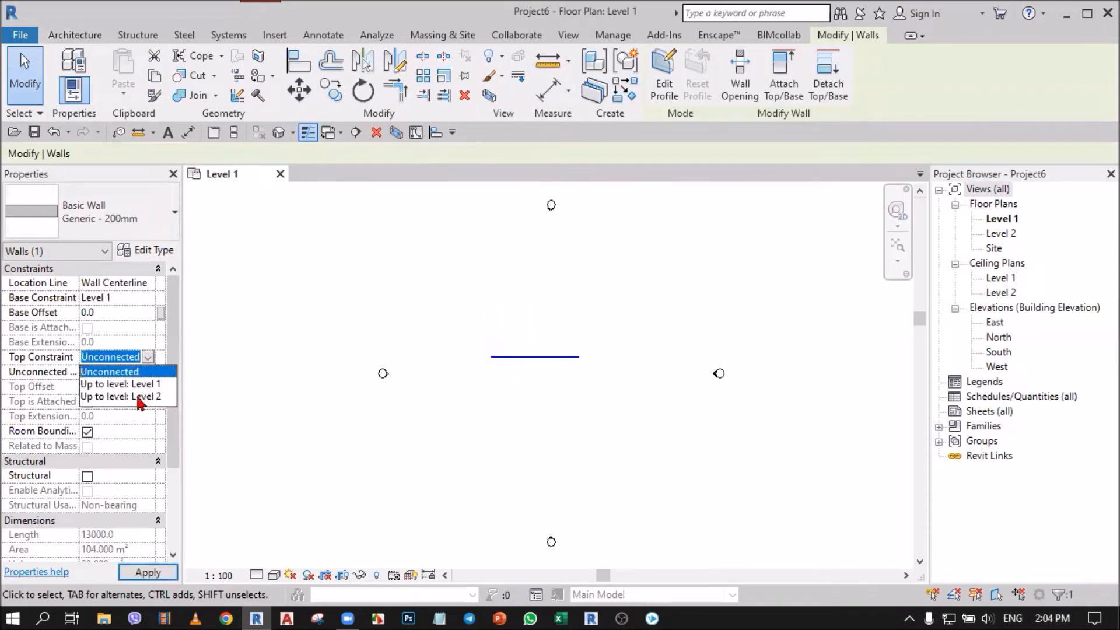
pyautogui.click(139, 397)
pyautogui.click(339, 261)
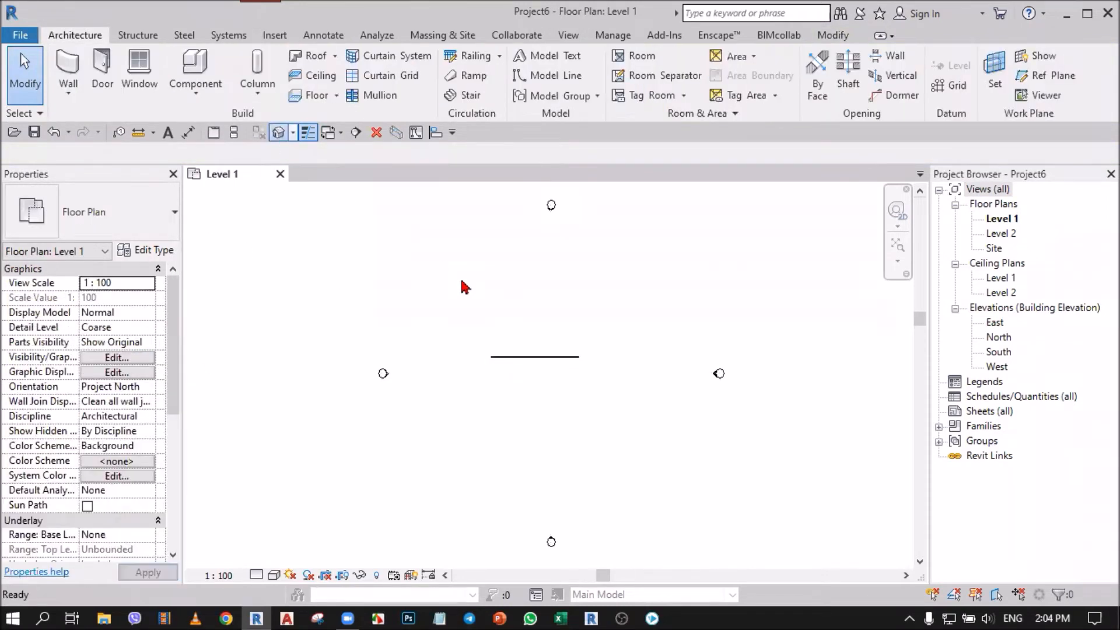
pyautogui.scroll(3, 560, 280)
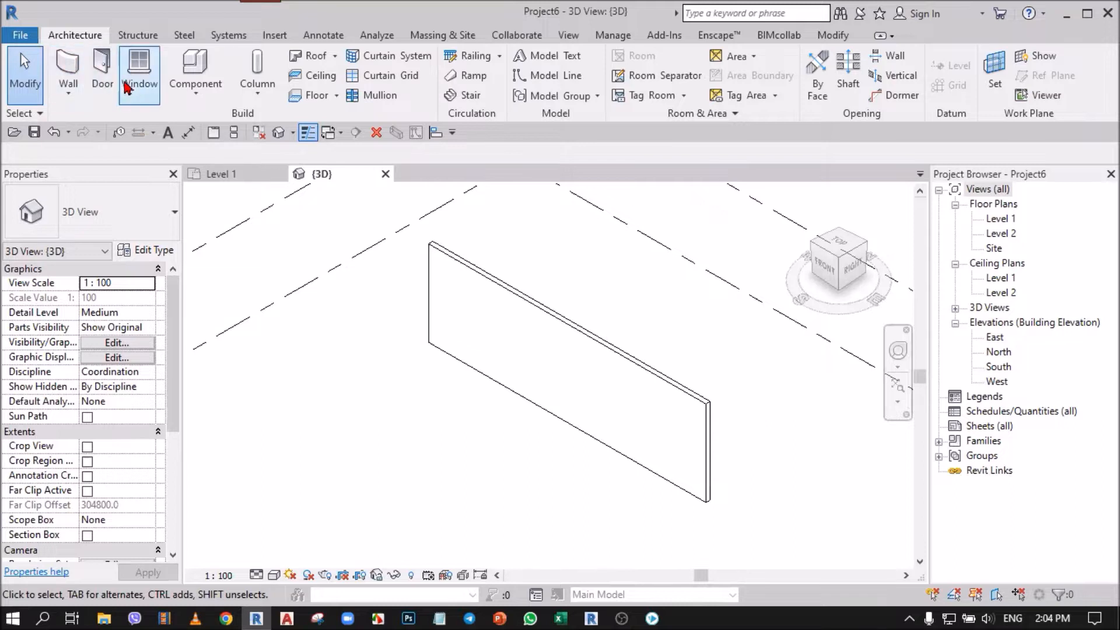
# Step: Examine the door types available for placement in the project
pyautogui.click(101, 82)
pyautogui.click(106, 234)
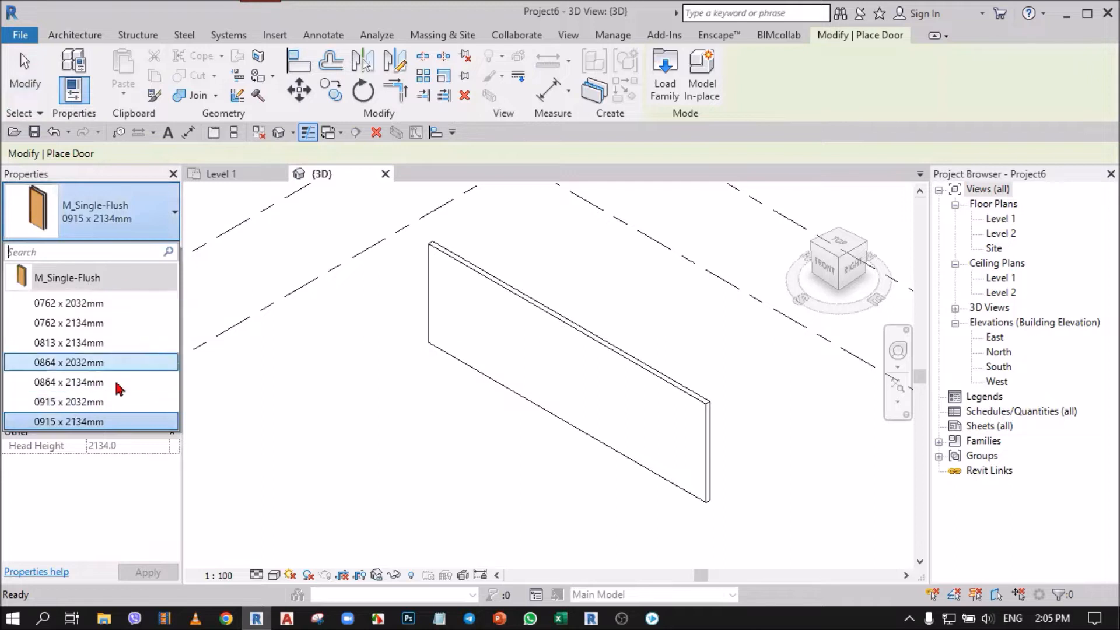
pyautogui.click(27, 77)
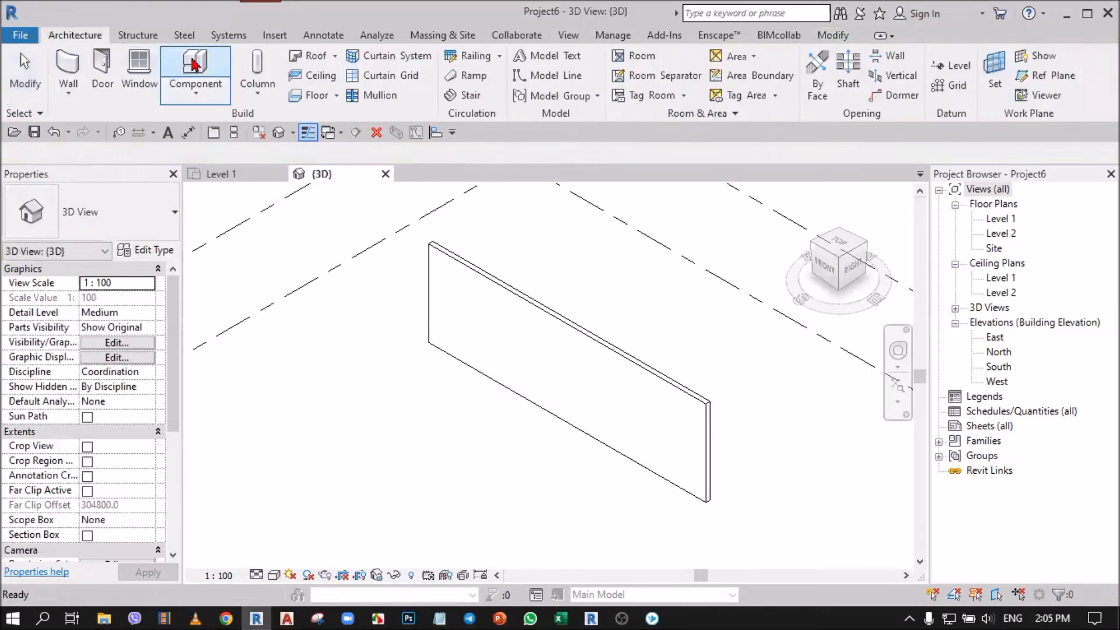
# Step: Browse the loadable door families in the US Metric library's Doors folder, then close the family browser
pyautogui.click(279, 40)
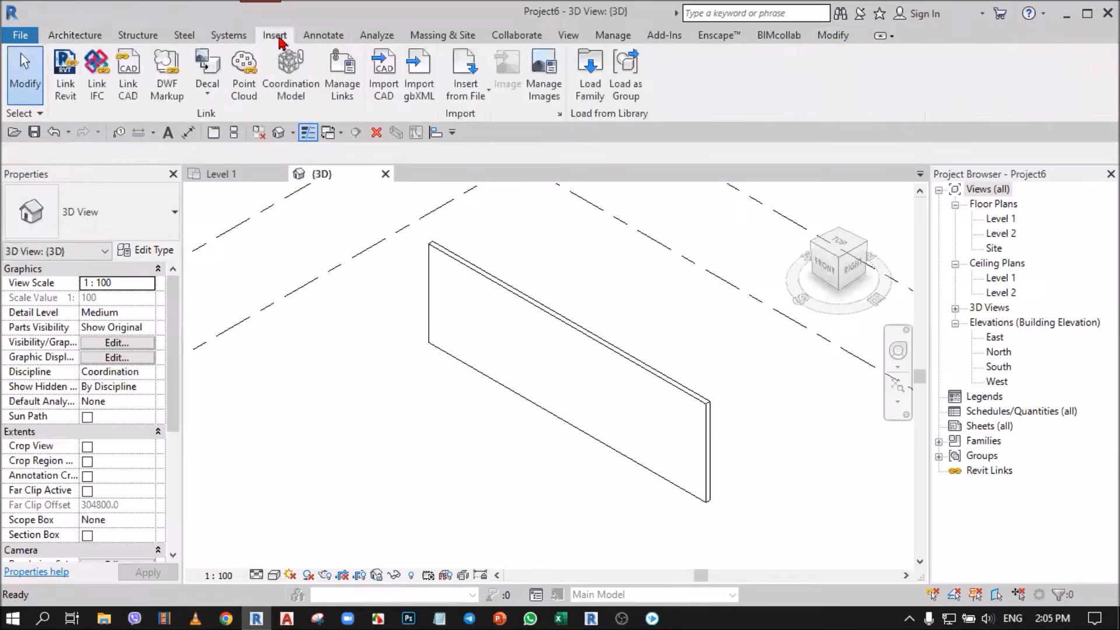
pyautogui.click(590, 94)
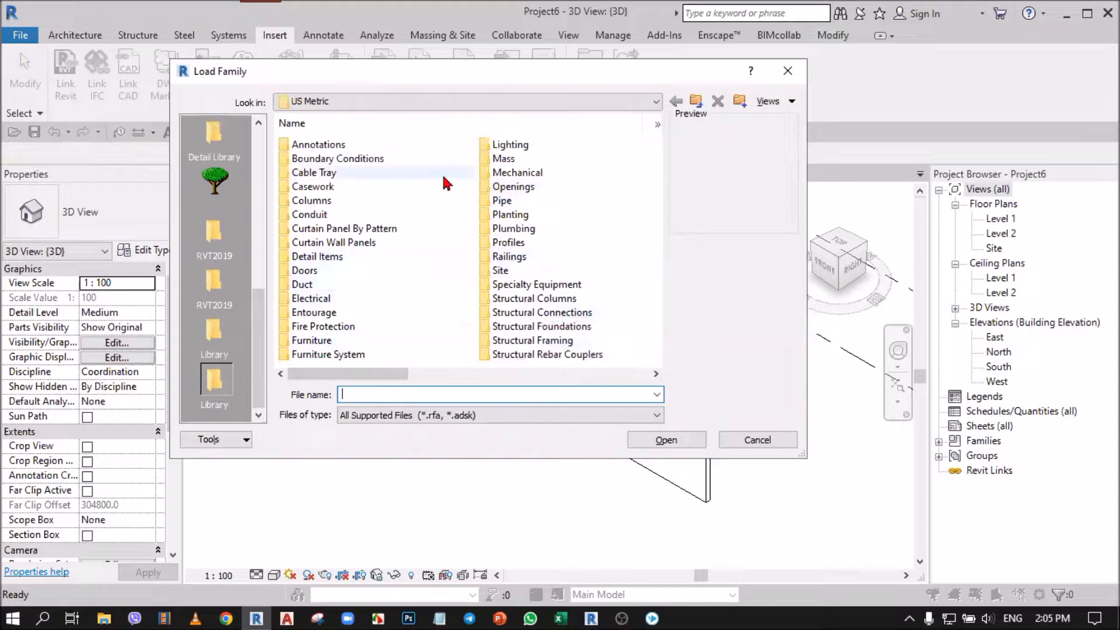
pyautogui.doubleClick(314, 270)
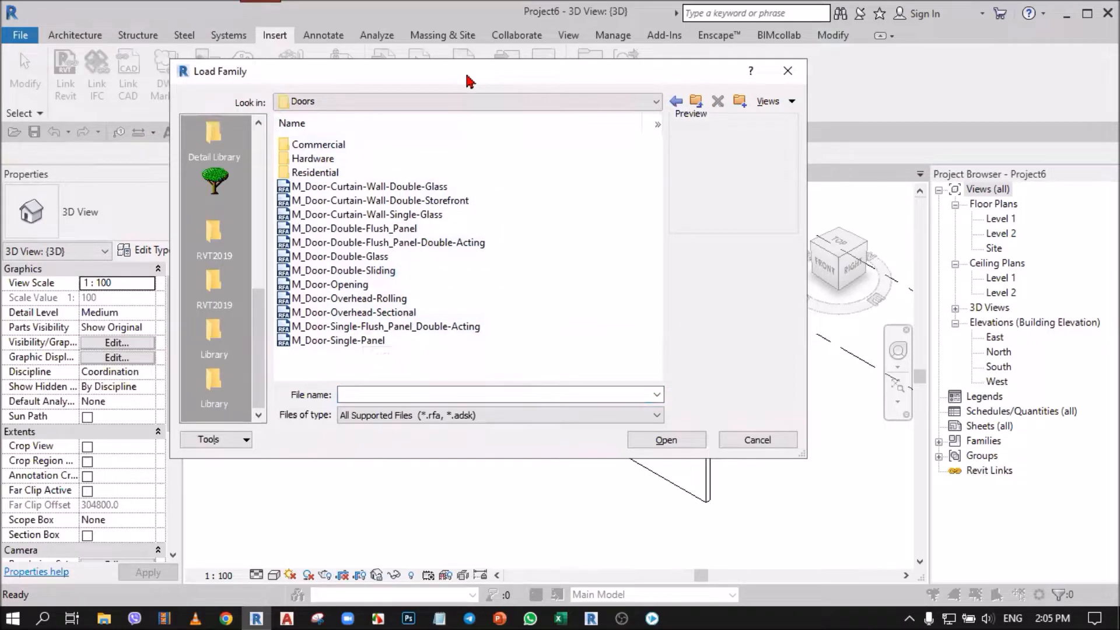
pyautogui.moveTo(470, 81); pyautogui.dragTo(415, 113)
pyautogui.click(734, 102)
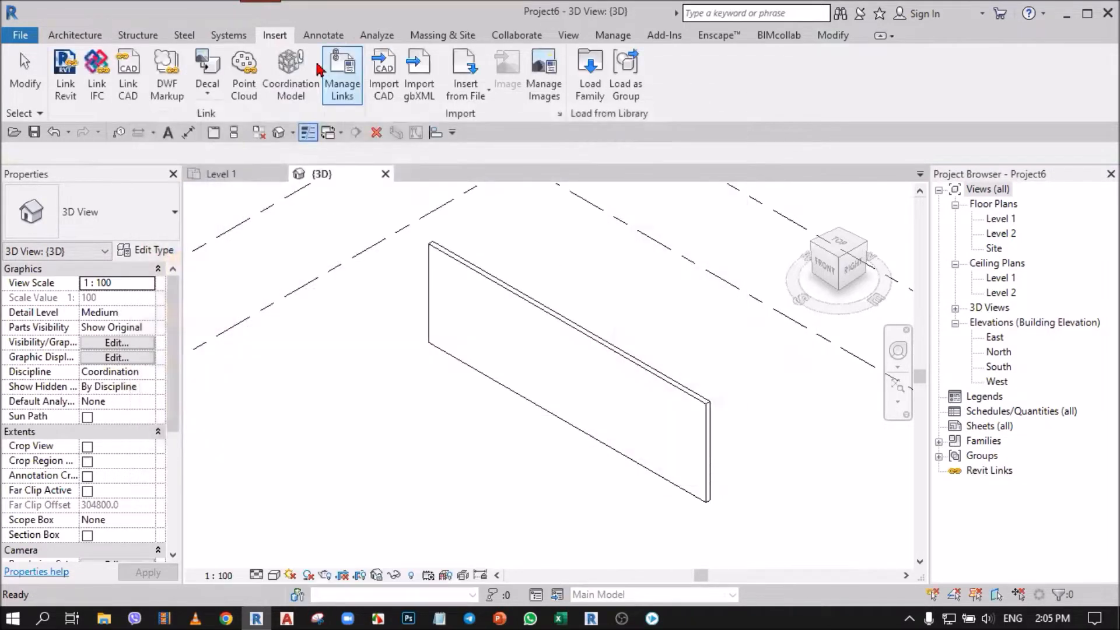
# Step: Browse the RVT 2019 family folder on drive E: through Libraries to US Metric, and return to the RVT 2019 folder
pyautogui.click(590, 73)
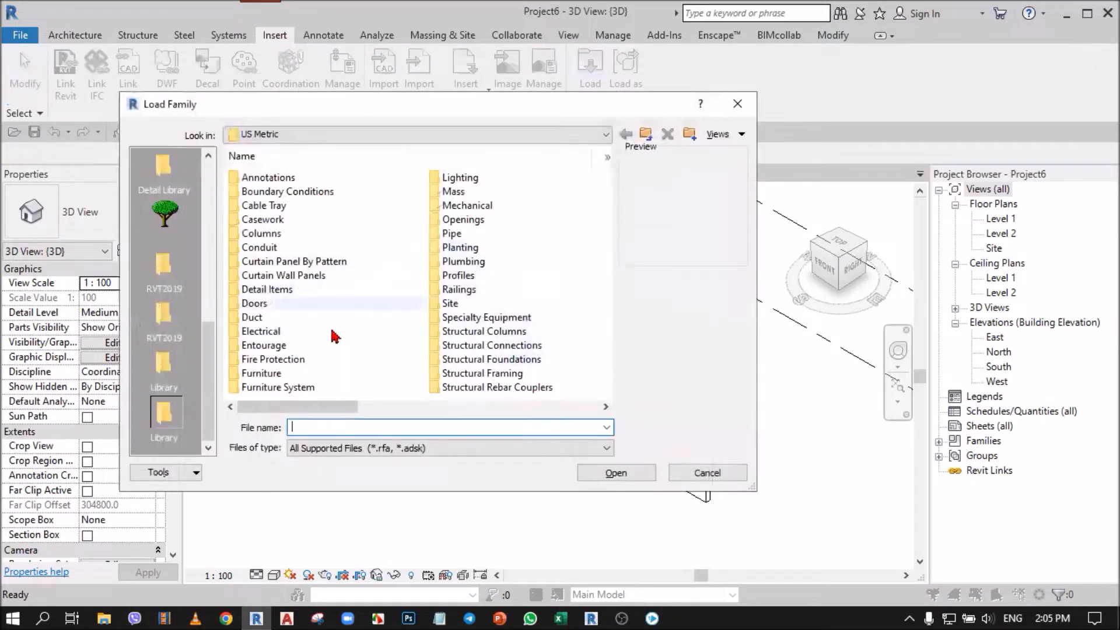
pyautogui.click(313, 133)
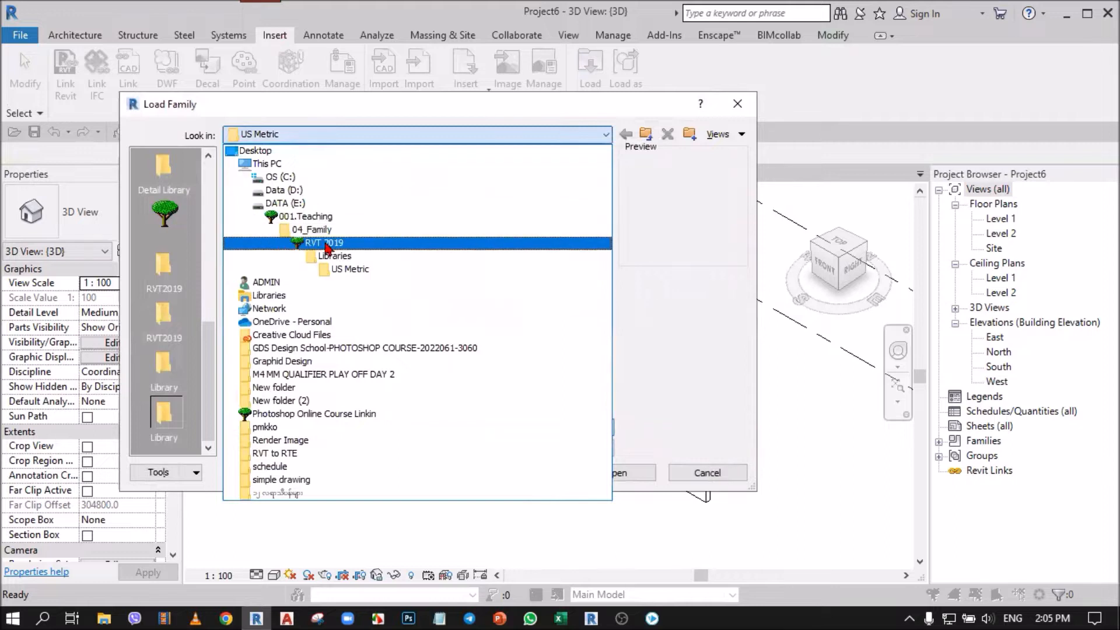
pyautogui.click(326, 244)
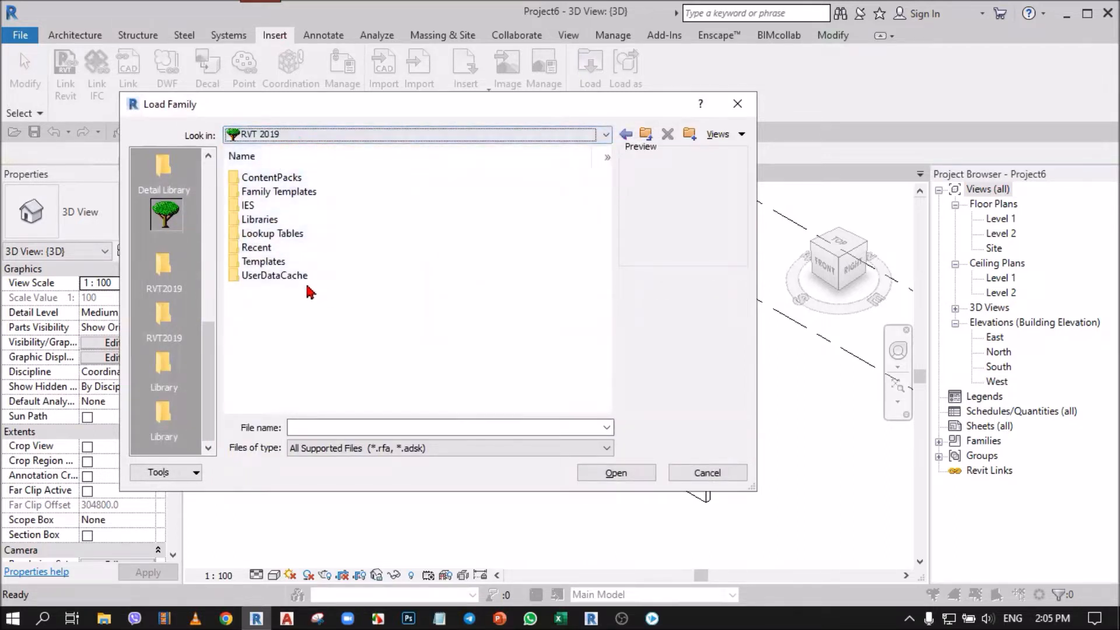
pyautogui.doubleClick(267, 224)
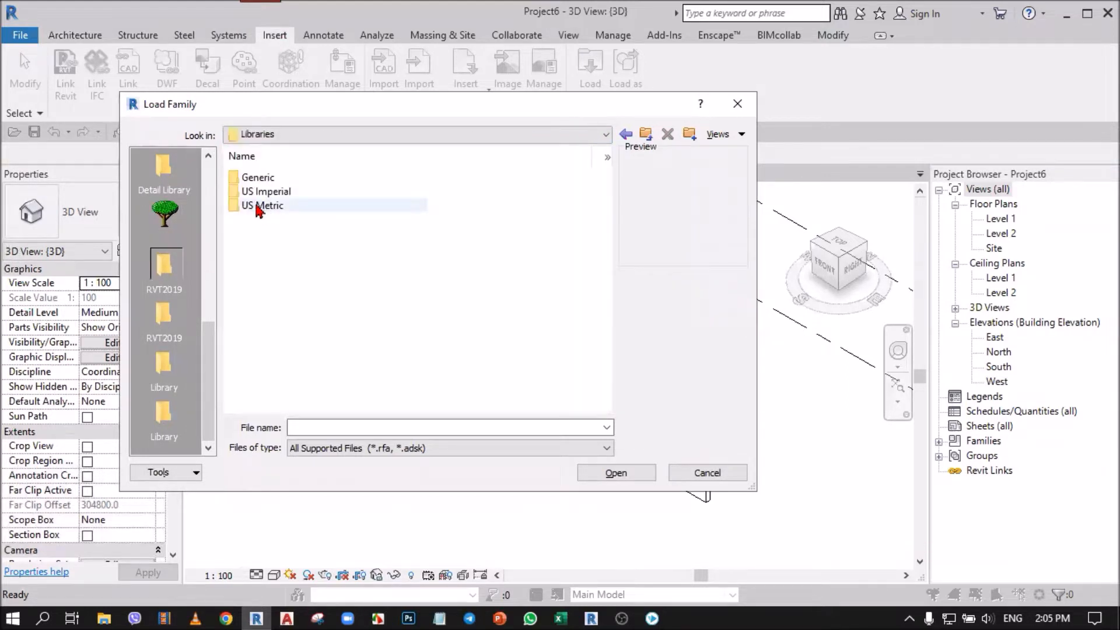
pyautogui.doubleClick(260, 207)
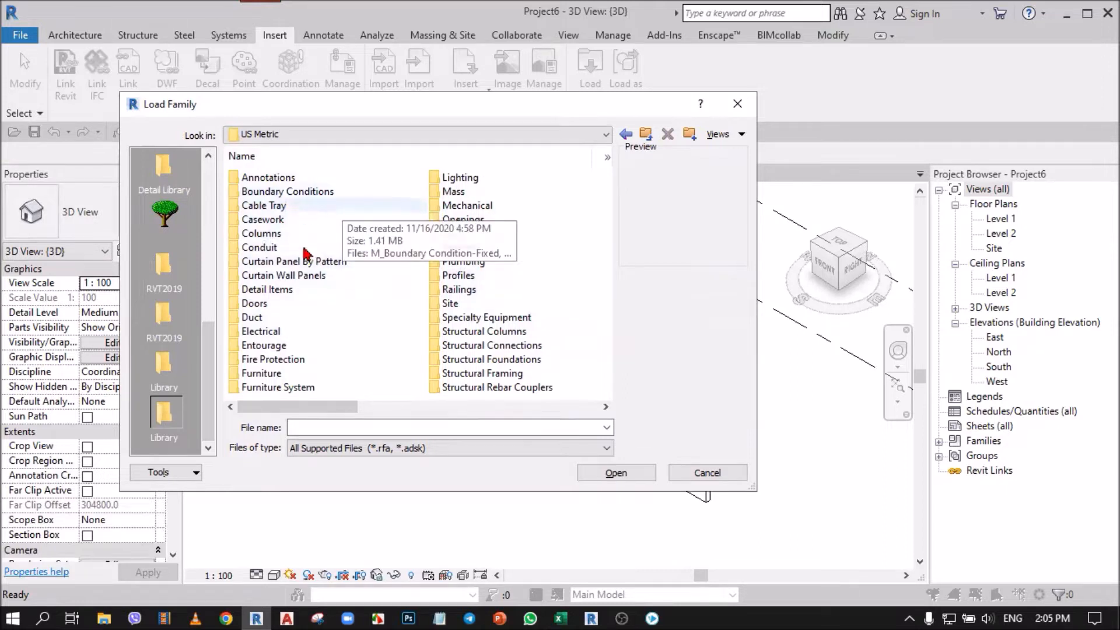
pyautogui.click(310, 138)
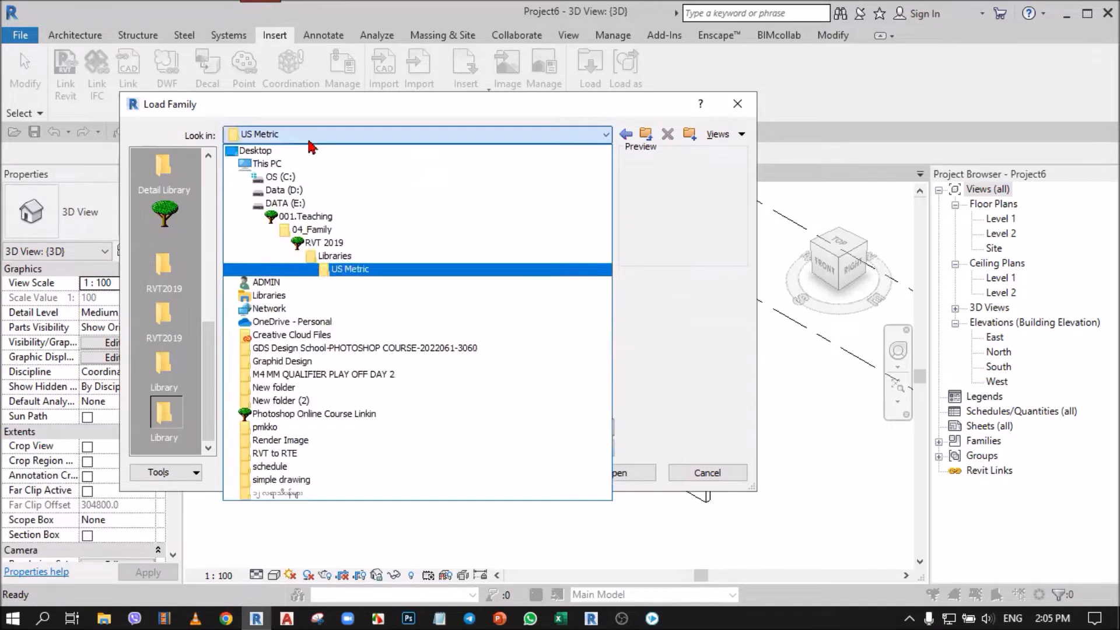
pyautogui.click(321, 243)
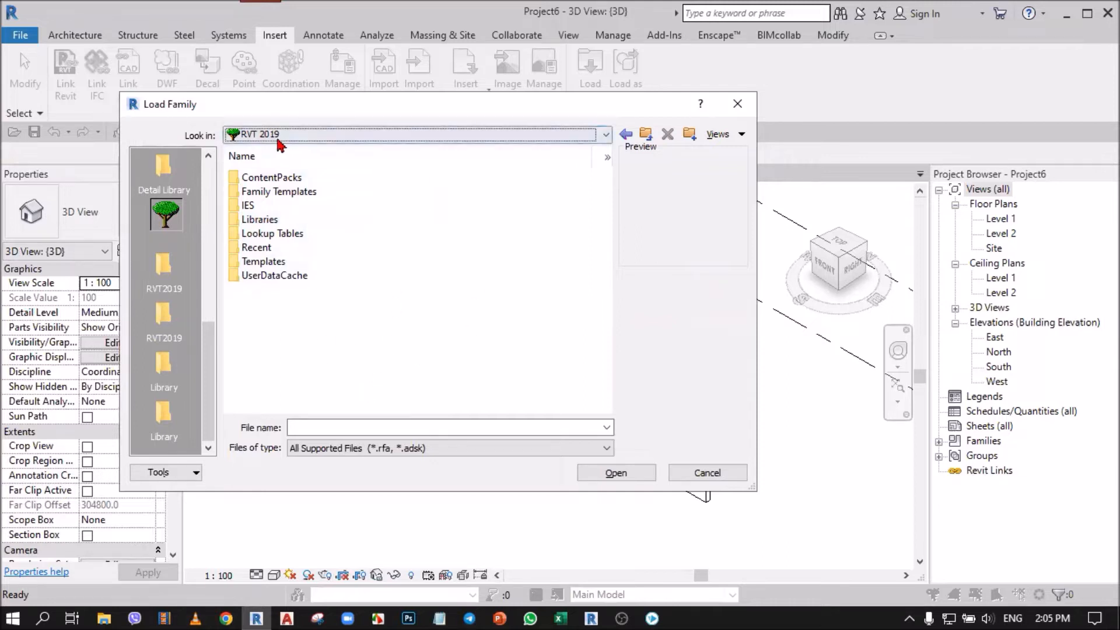
# Step: While loading a family, browse to the Doors folder under C:\ProgramData\Autodesk\RVT 2019\Libraries\US Metric
pyautogui.click(322, 142)
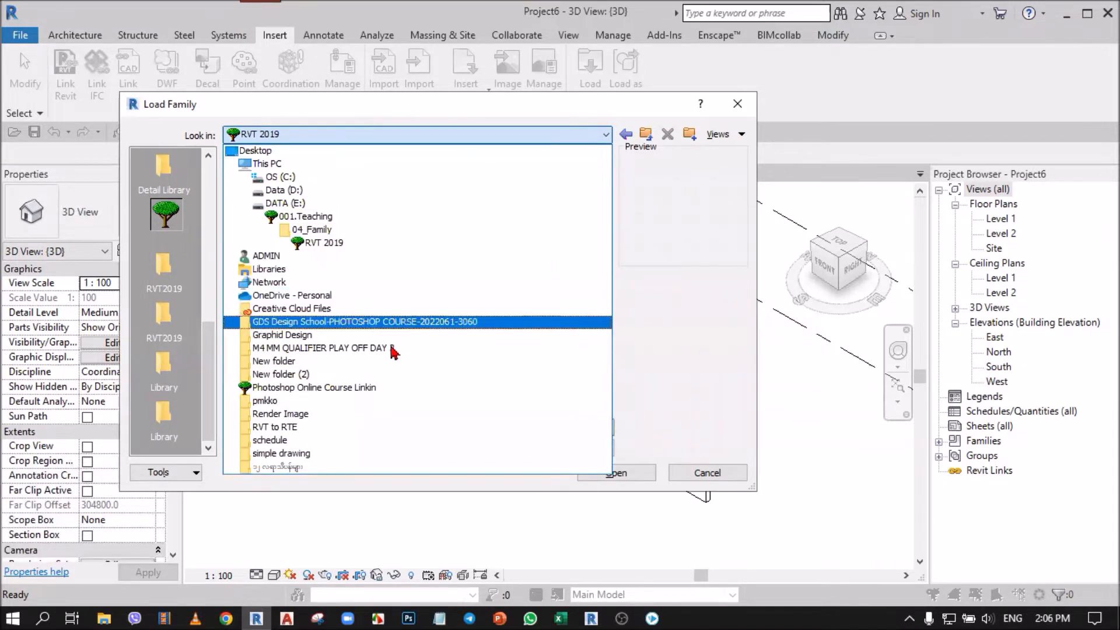
pyautogui.click(287, 179)
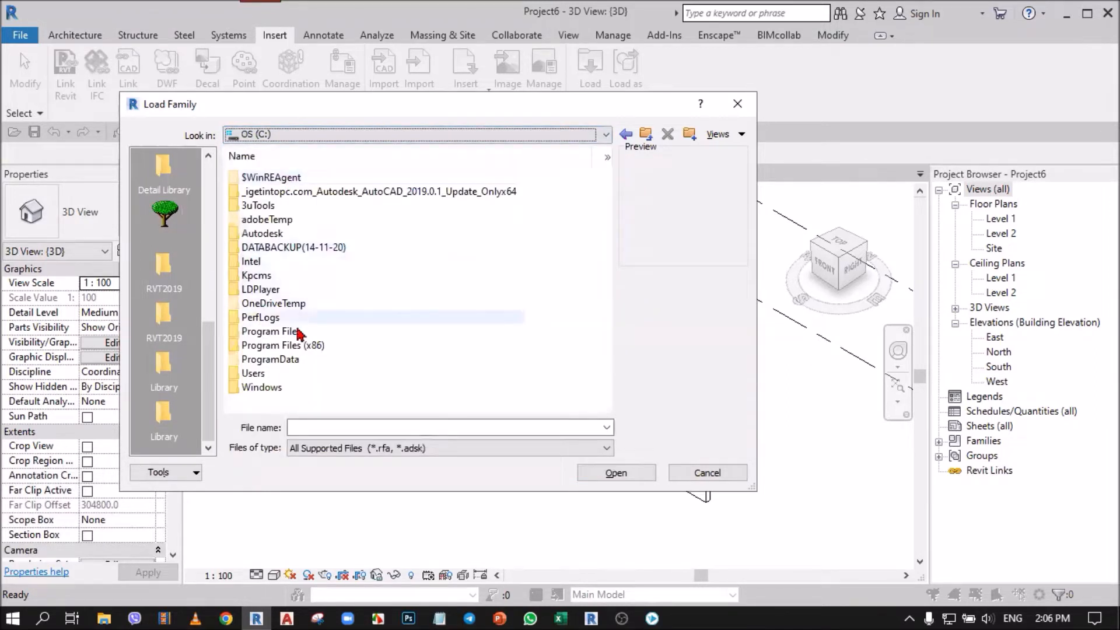
pyautogui.click(298, 333)
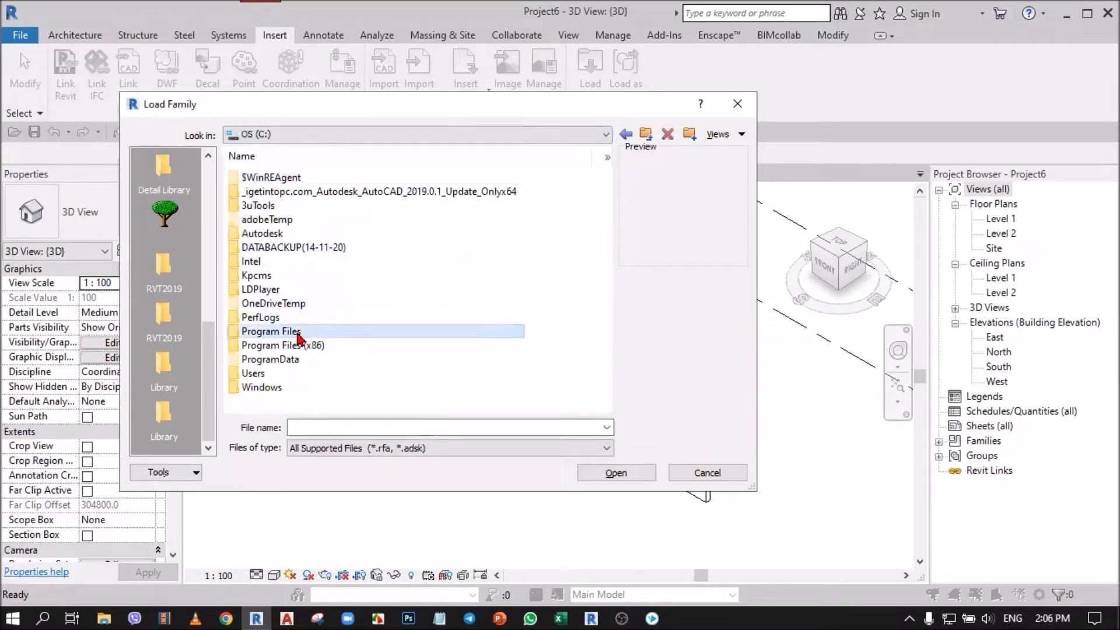
pyautogui.doubleClick(298, 359)
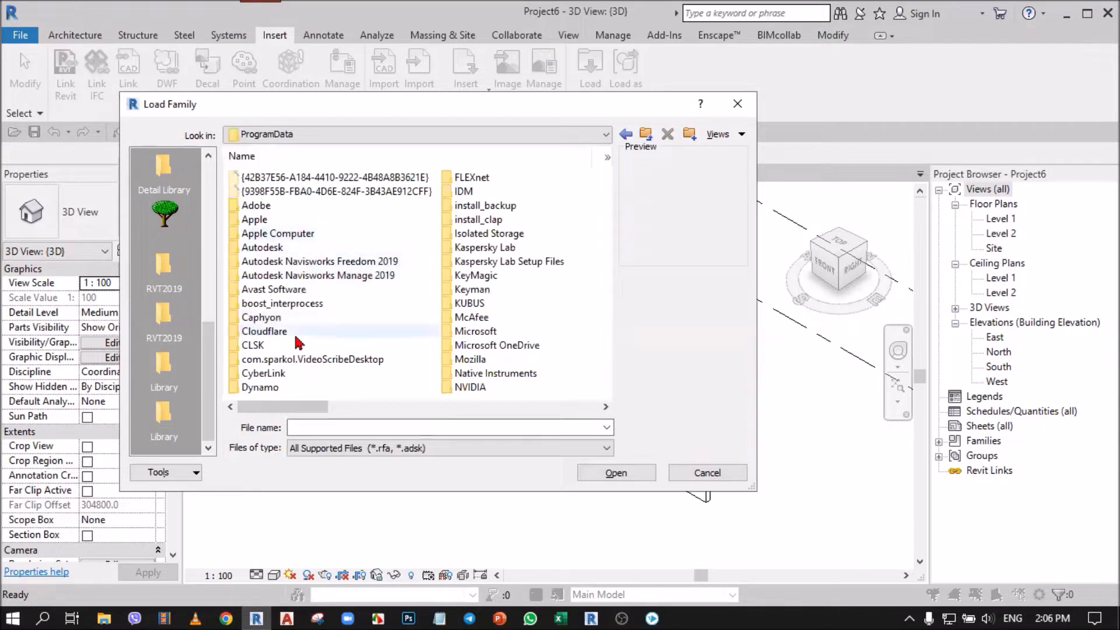
pyautogui.click(279, 245)
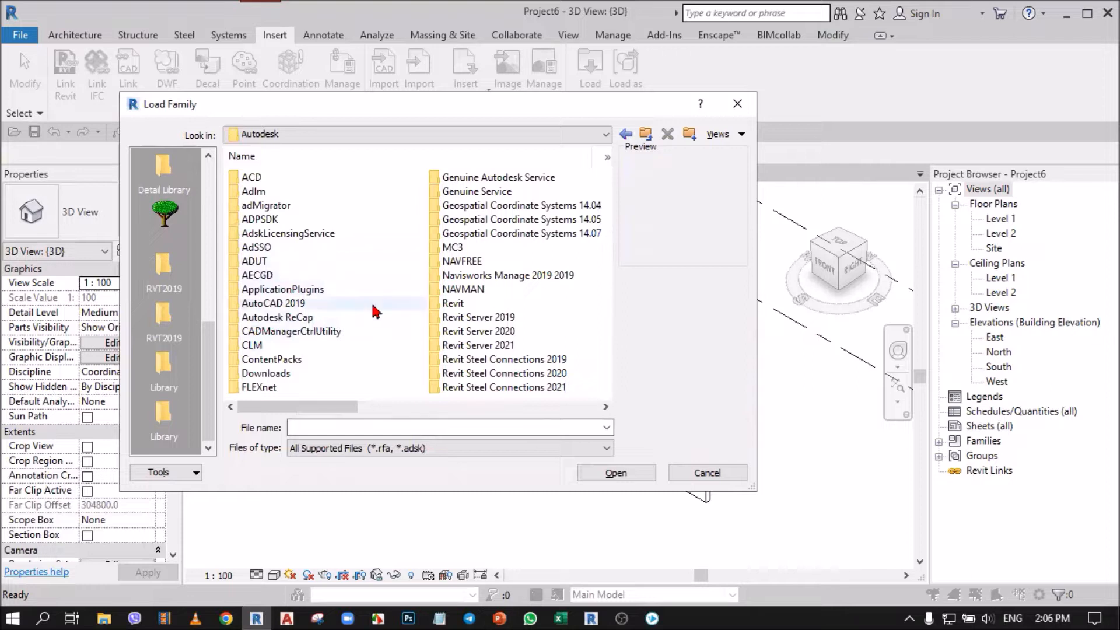
pyautogui.scroll(-3, 374, 312)
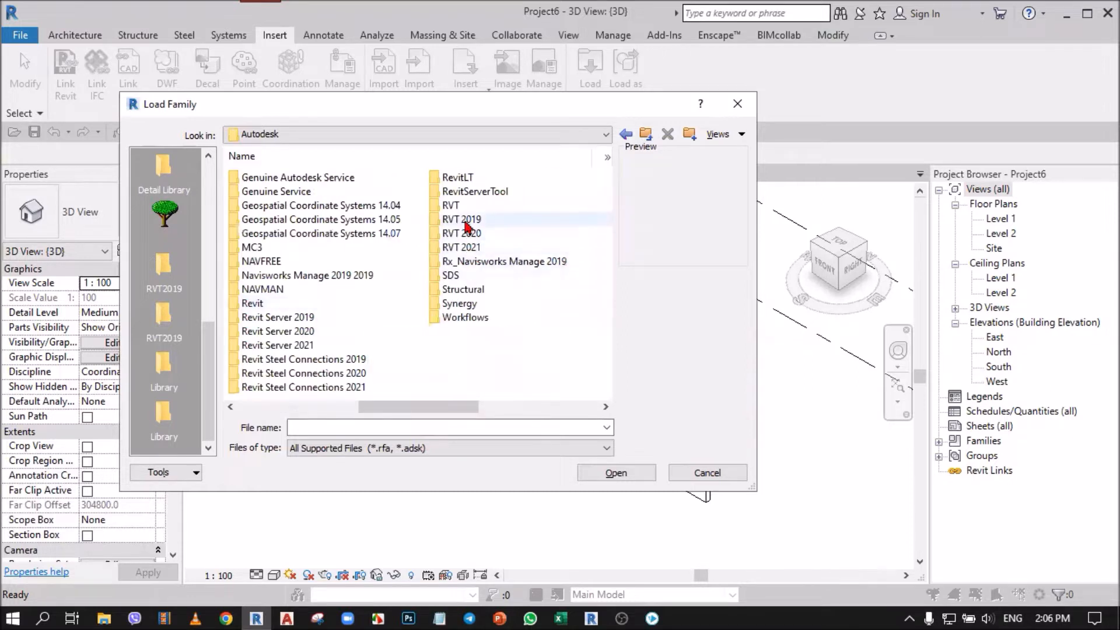
pyautogui.doubleClick(462, 220)
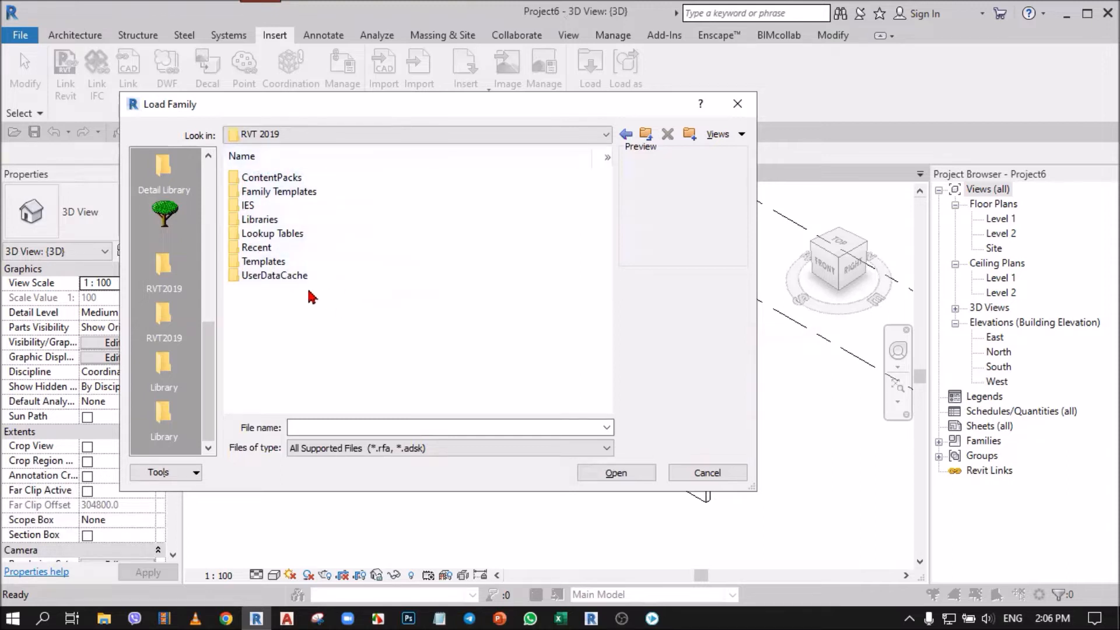
pyautogui.doubleClick(266, 222)
pyautogui.doubleClick(271, 206)
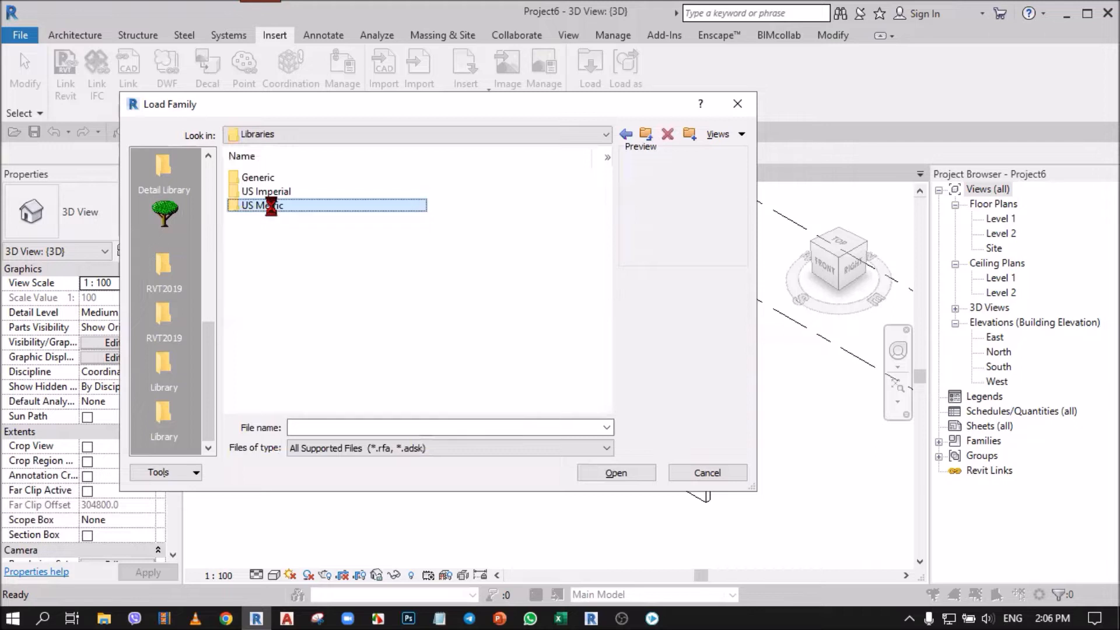
pyautogui.click(265, 302)
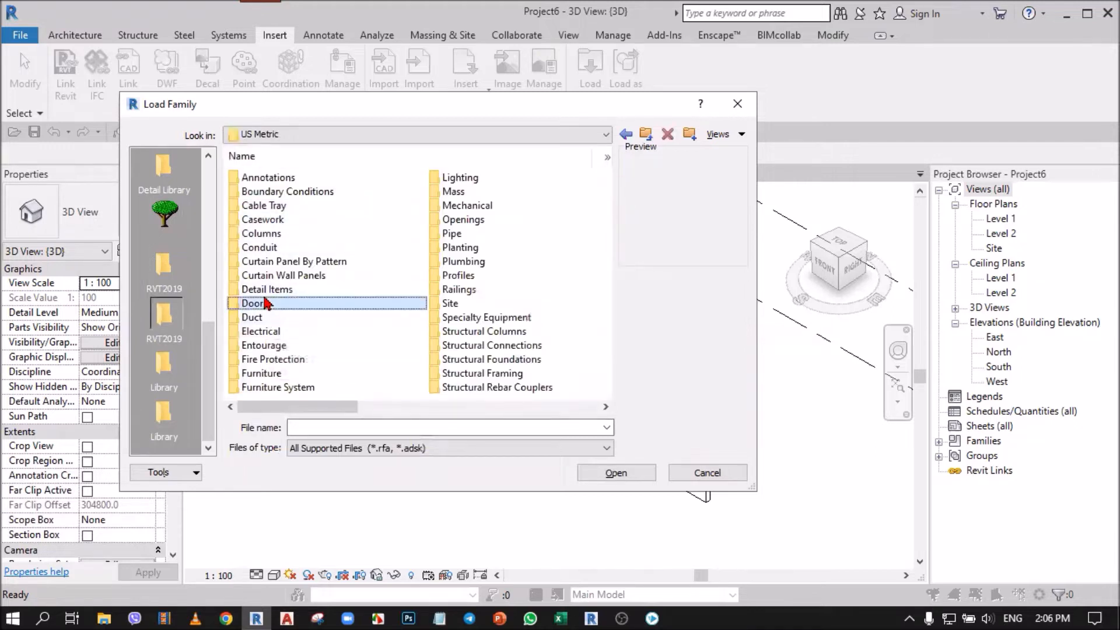
pyautogui.doubleClick(266, 305)
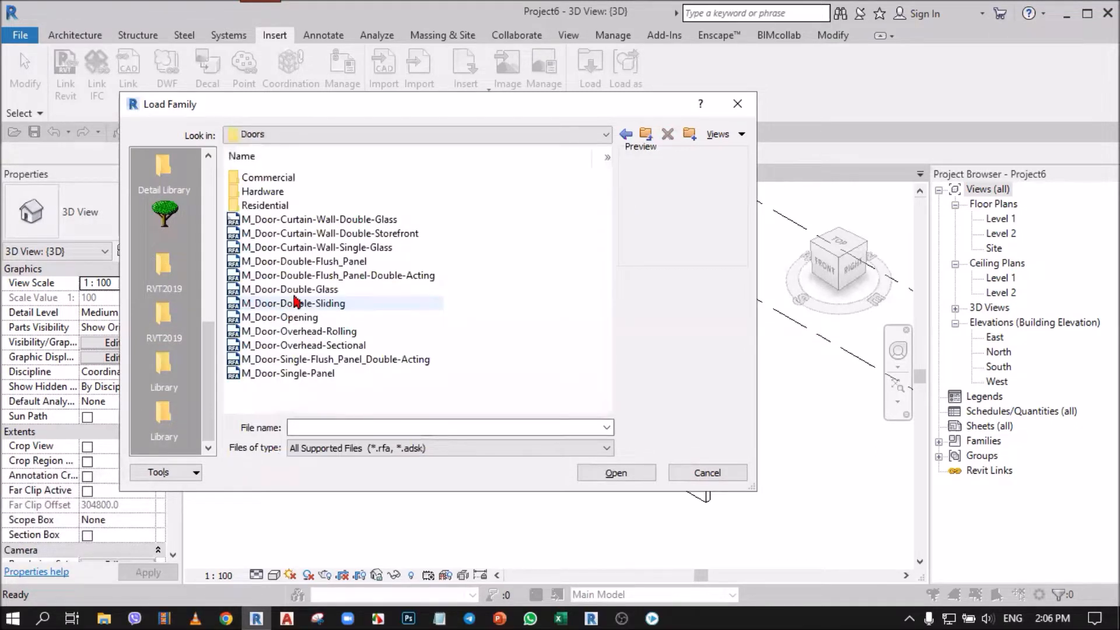
# Step: Return to the RVT 2019 folder on drive C: and examine its Family Templates, Libraries and Templates folders
pyautogui.click(333, 139)
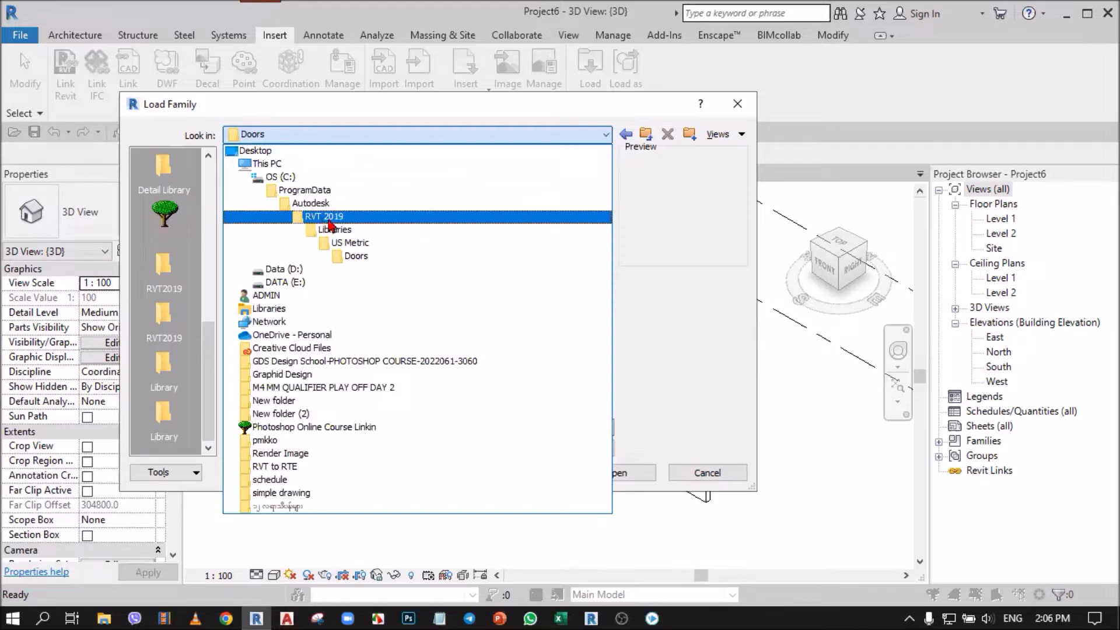
pyautogui.click(350, 217)
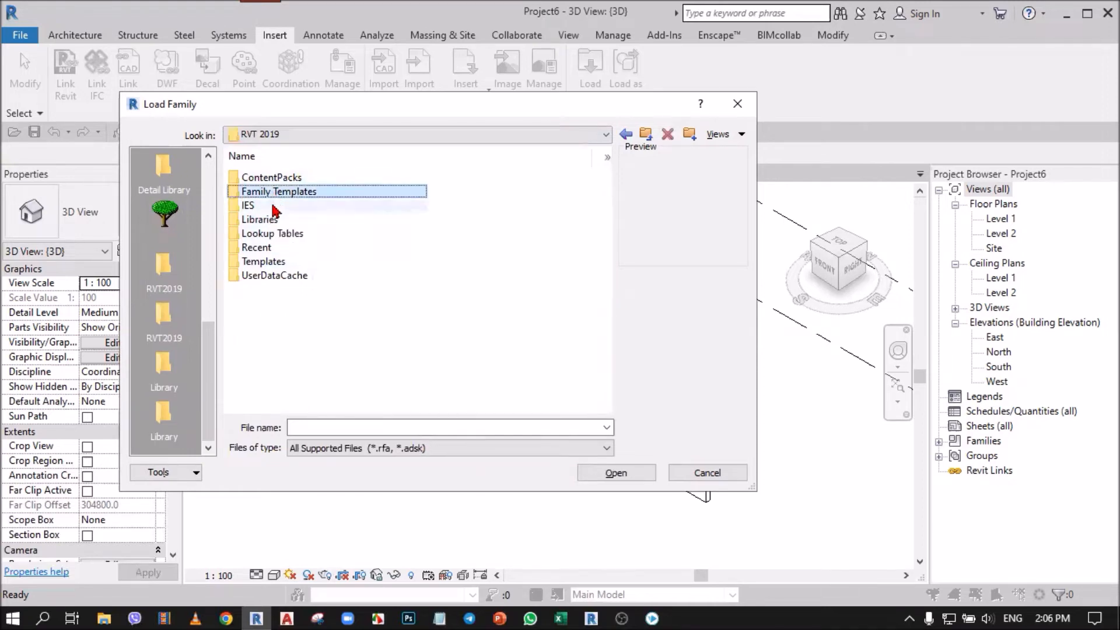
pyautogui.click(275, 220)
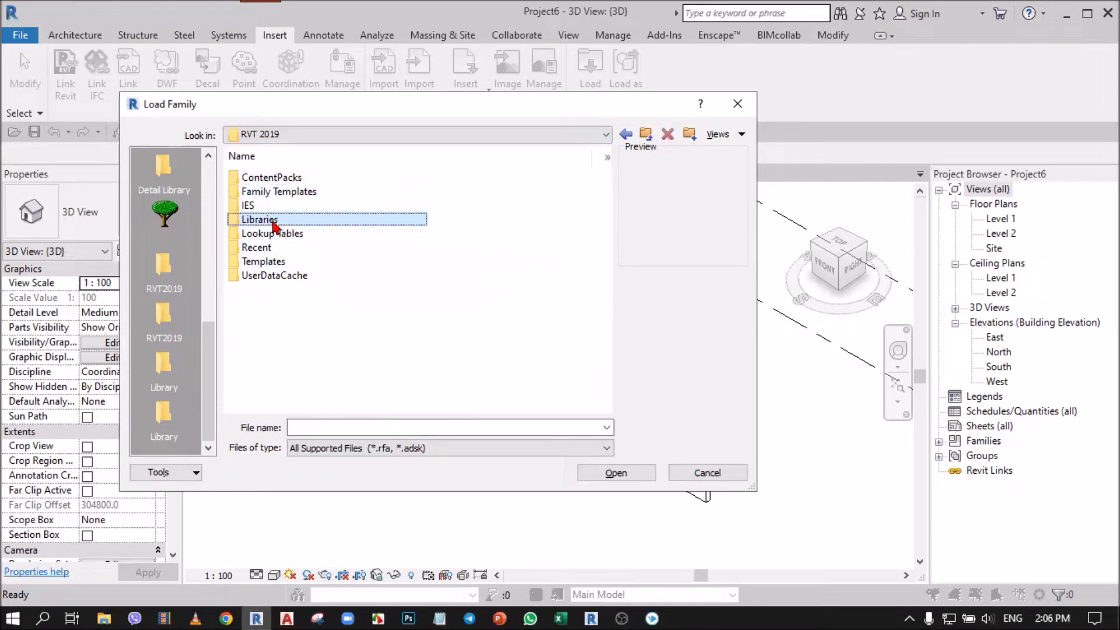
pyautogui.click(278, 260)
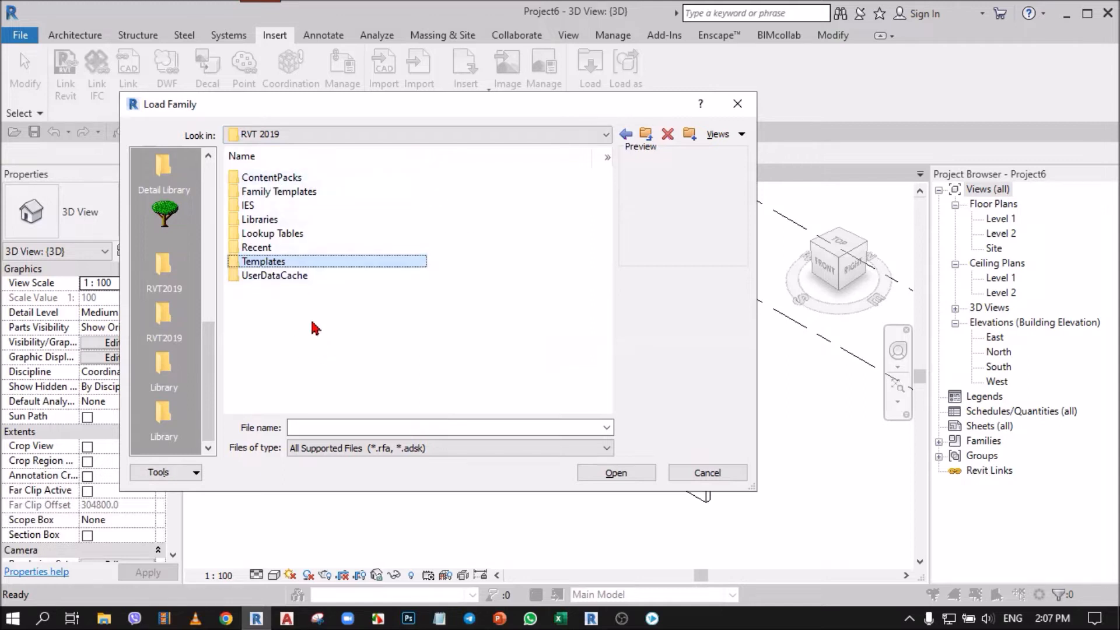
# Step: Browse the RVT 2019 folder on drive C: through Libraries to US Metric, and close the family browser
pyautogui.click(290, 134)
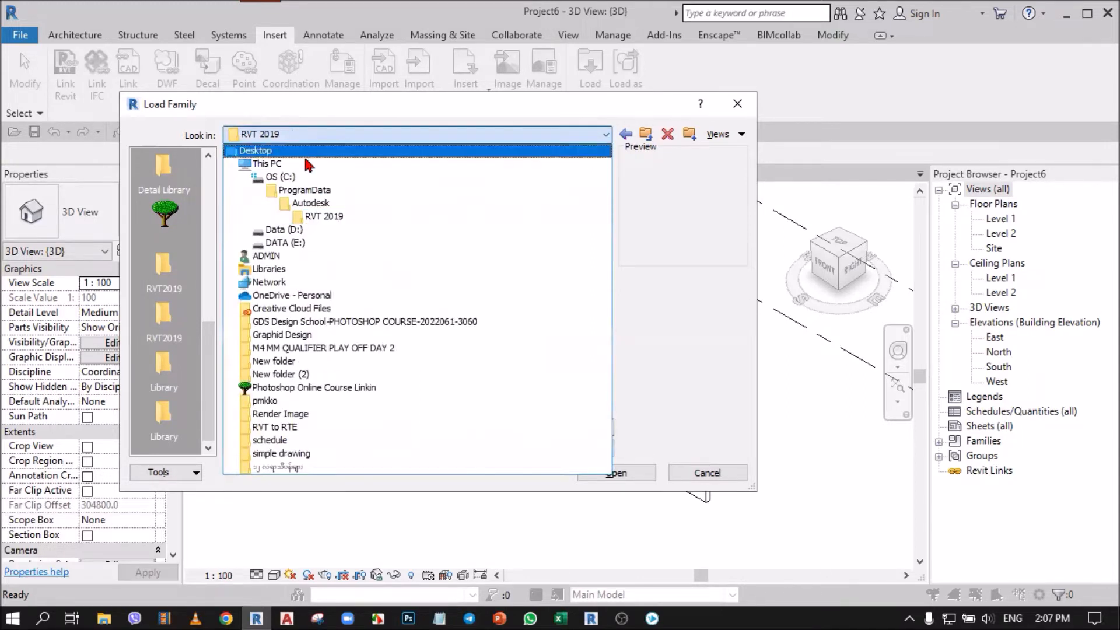
pyautogui.click(320, 217)
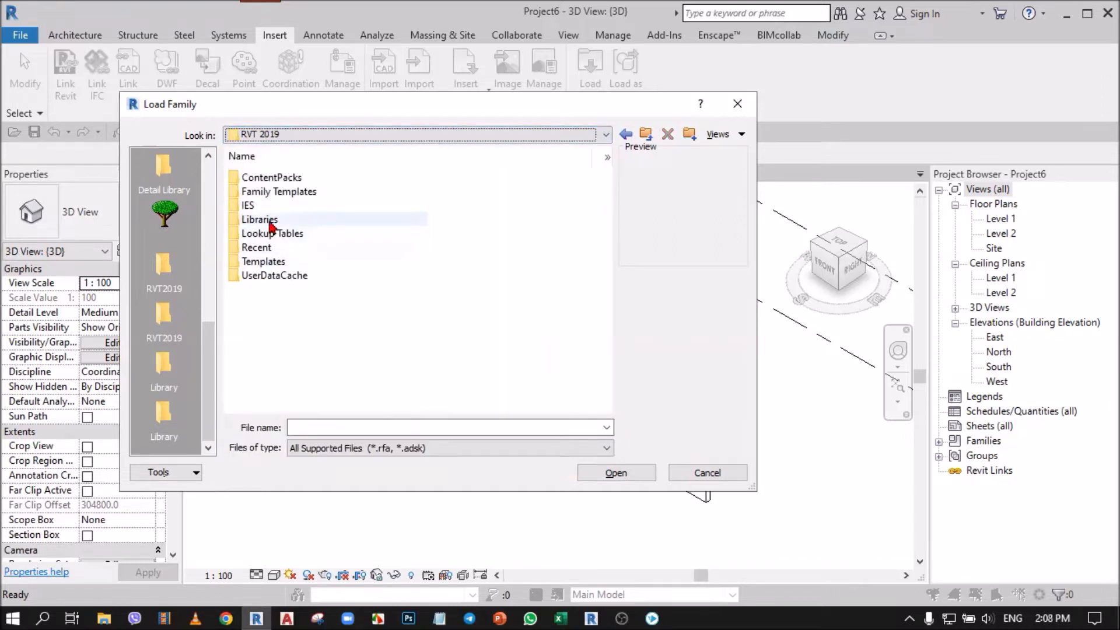
pyautogui.click(270, 227)
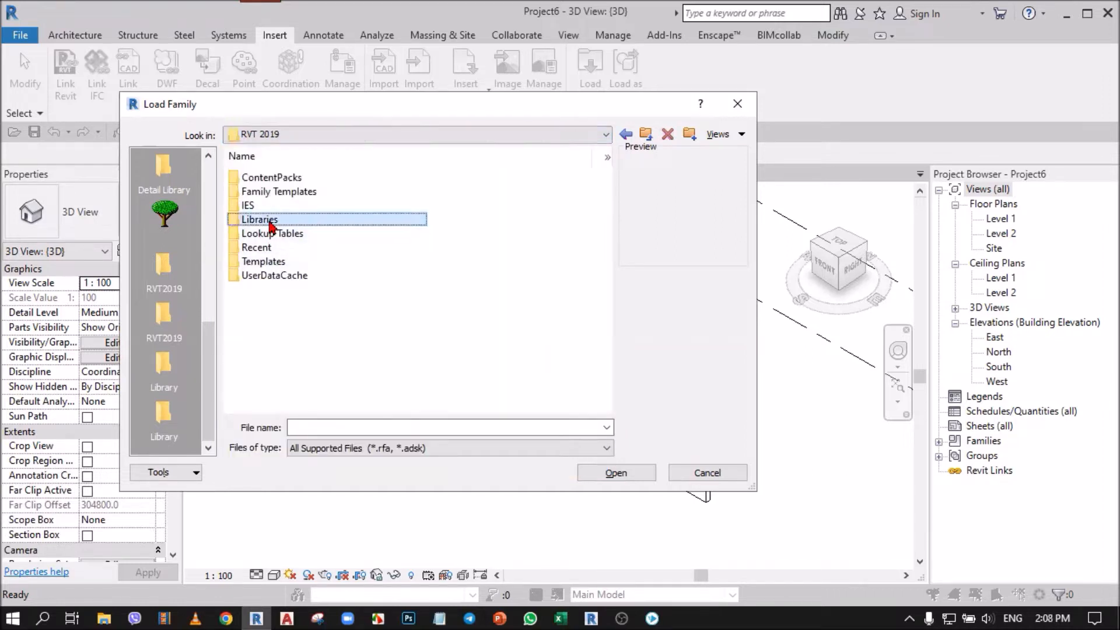
pyautogui.doubleClick(302, 225)
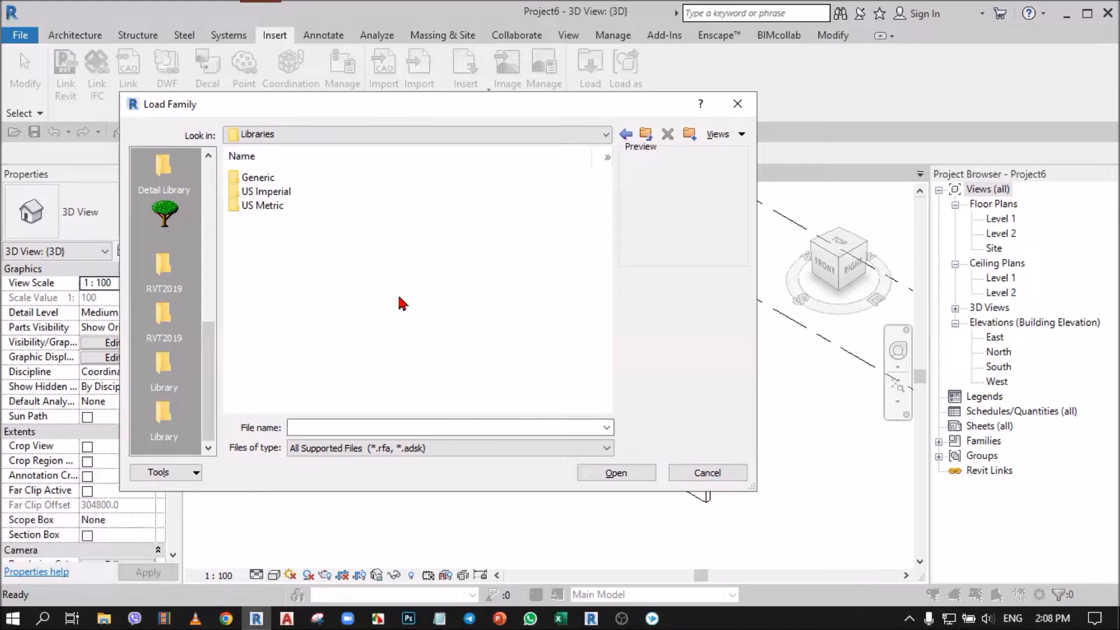
pyautogui.click(352, 135)
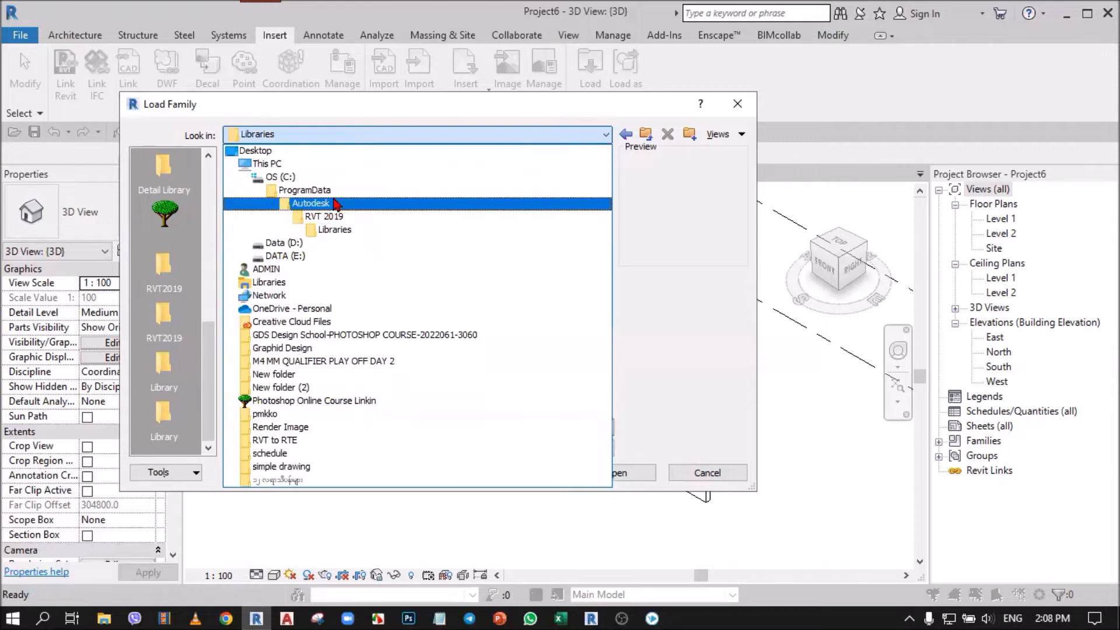
pyautogui.click(337, 229)
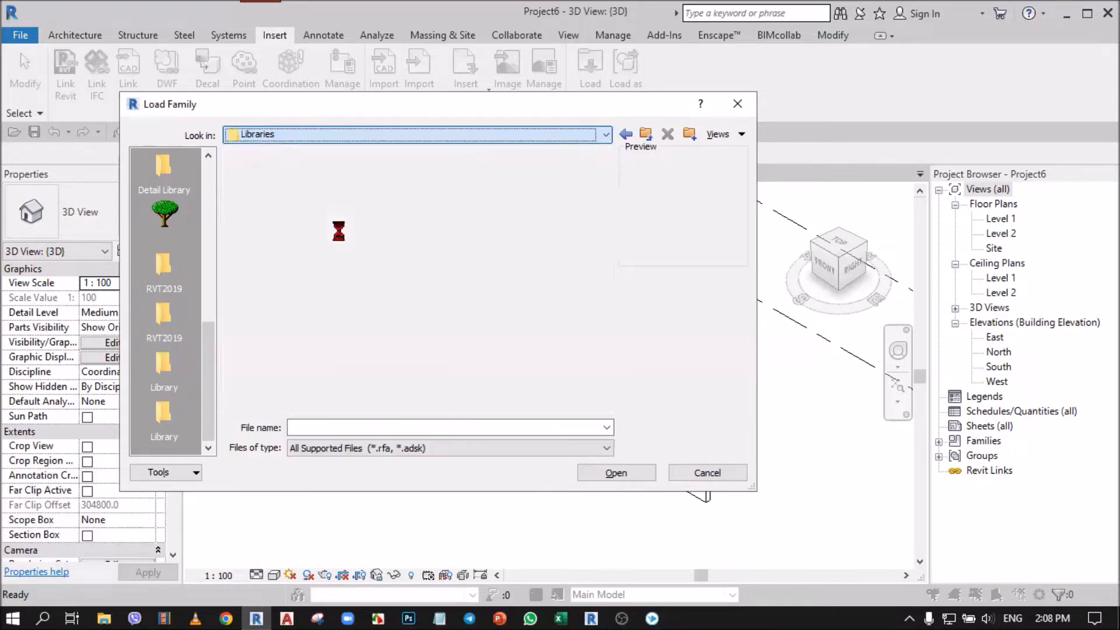
pyautogui.doubleClick(285, 208)
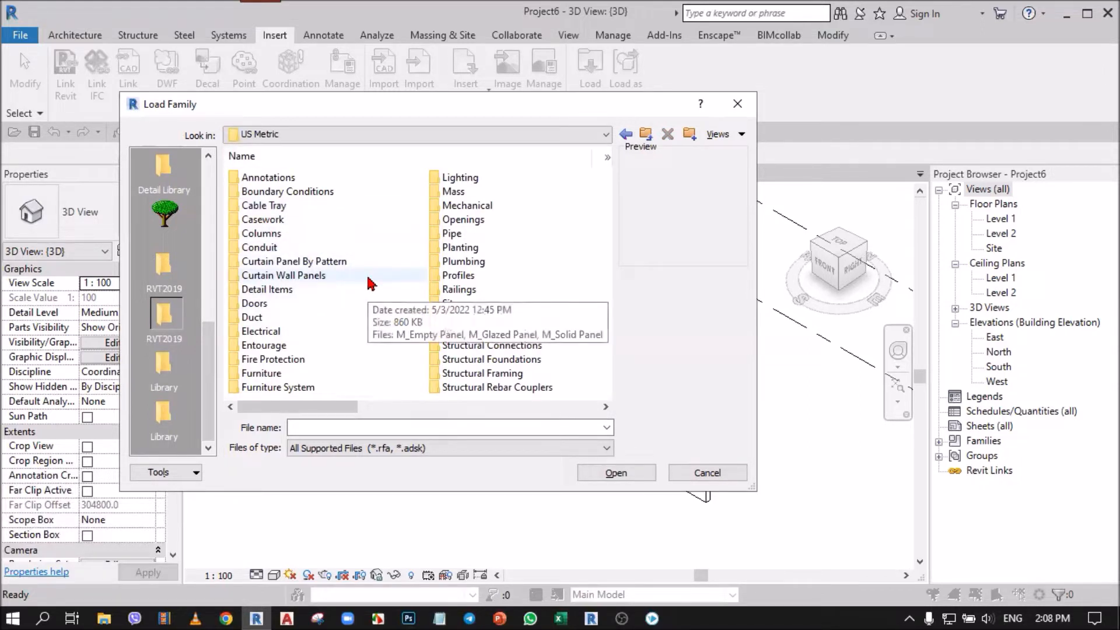
pyautogui.click(738, 104)
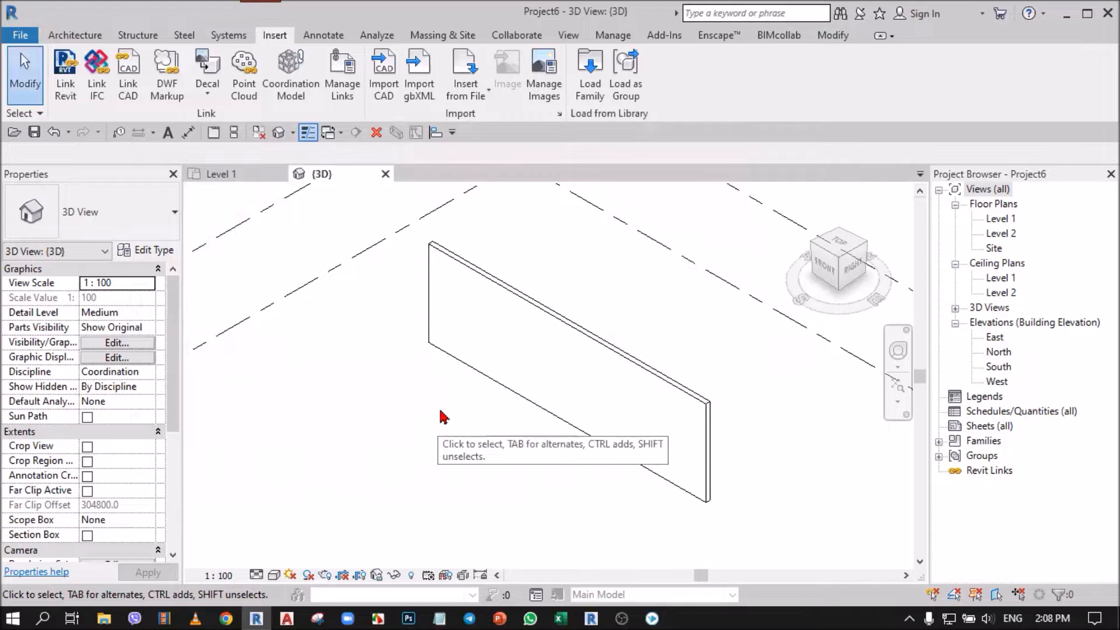
# Step: In File Explorer, browse to E:\001.Teaching\04_Family and locate the RVT 2019 folder
pyautogui.scroll(-2, 526, 249)
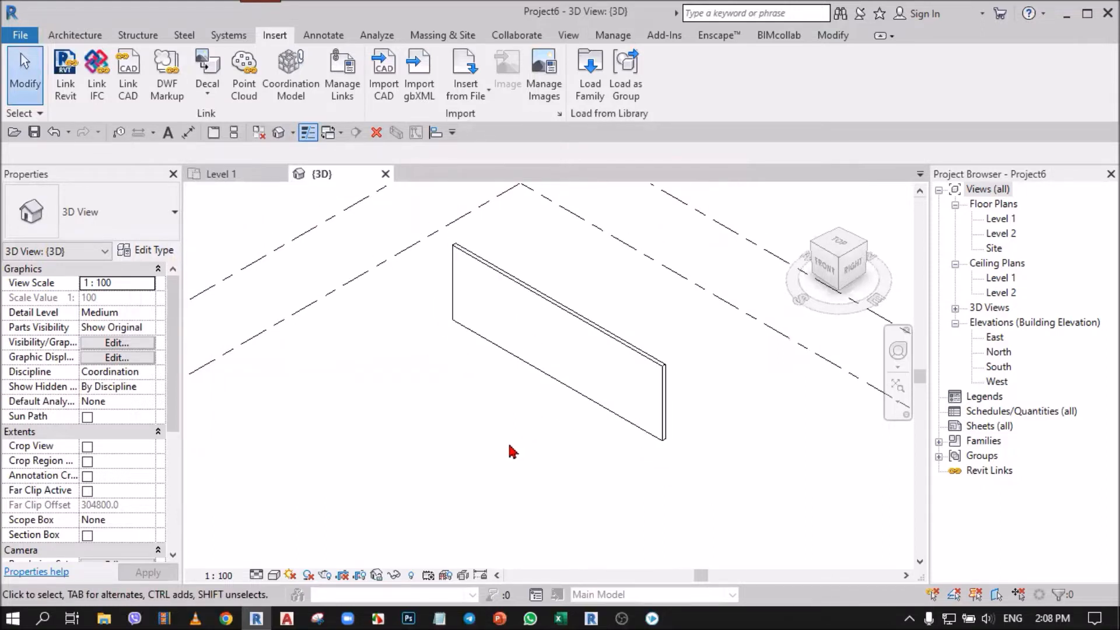
pyautogui.moveTo(447, 408); pyautogui.dragTo(440, 419, button='middle')
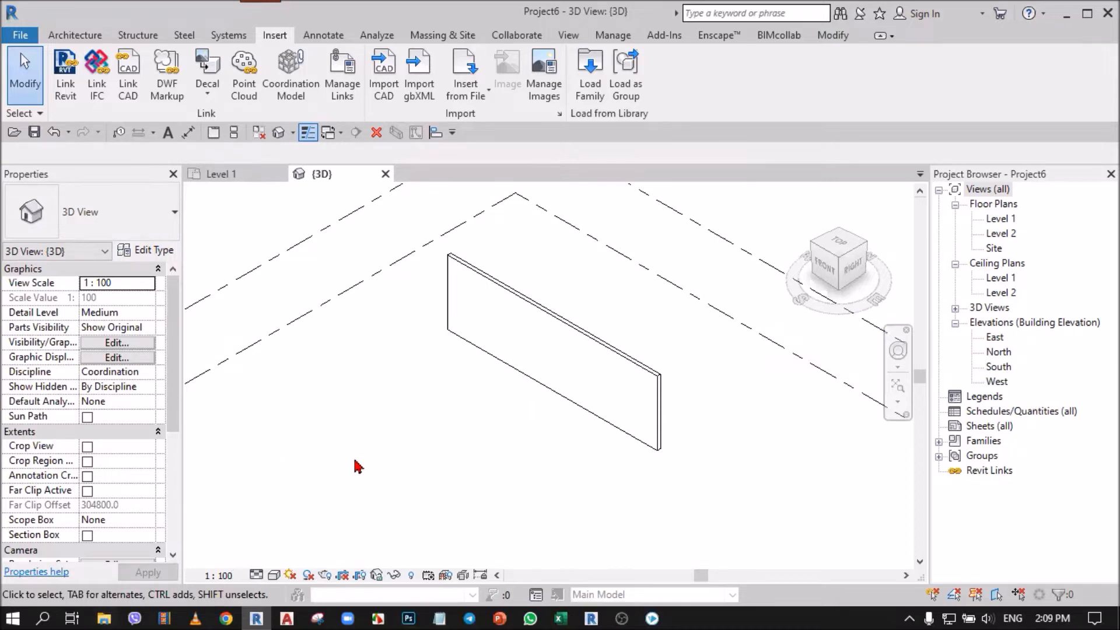
pyautogui.press('super+e')
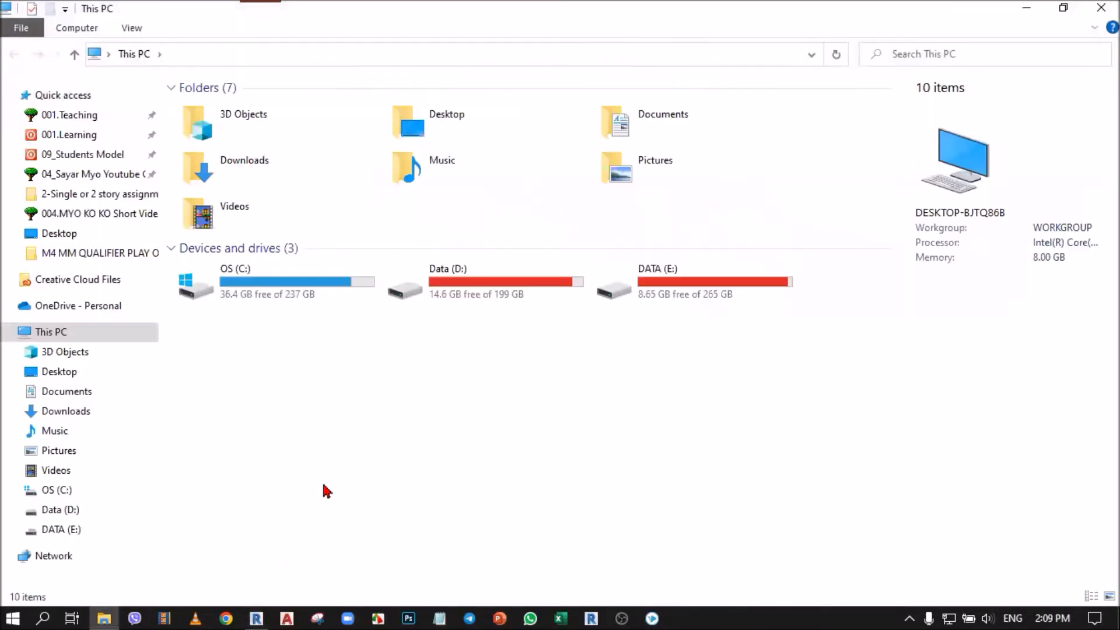
pyautogui.doubleClick(680, 296)
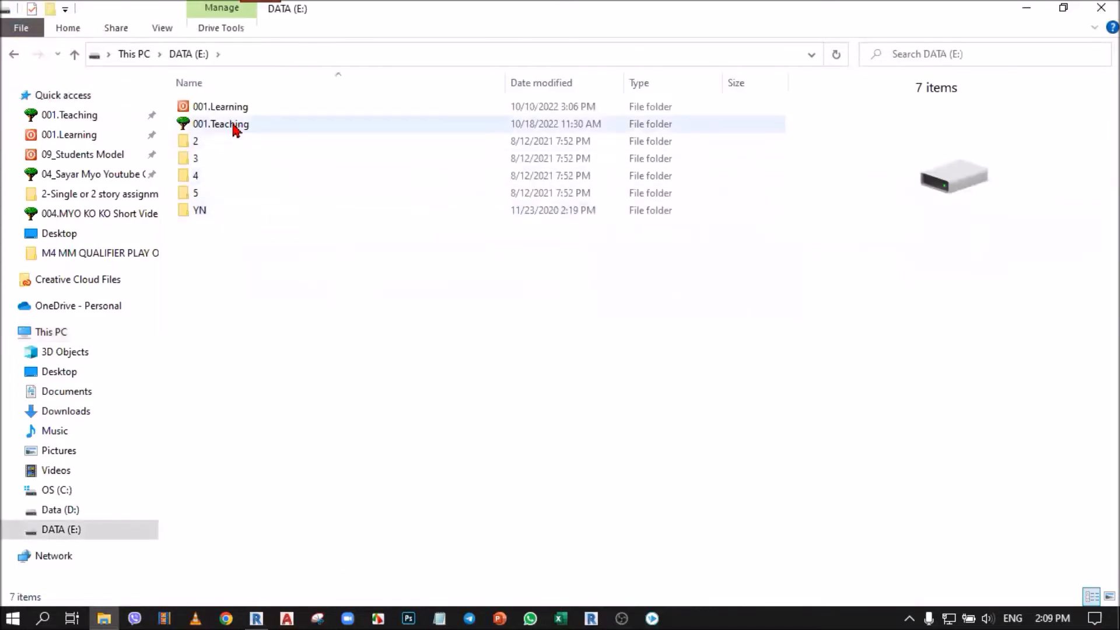
pyautogui.click(233, 127)
pyautogui.doubleClick(233, 127)
pyautogui.doubleClick(229, 156)
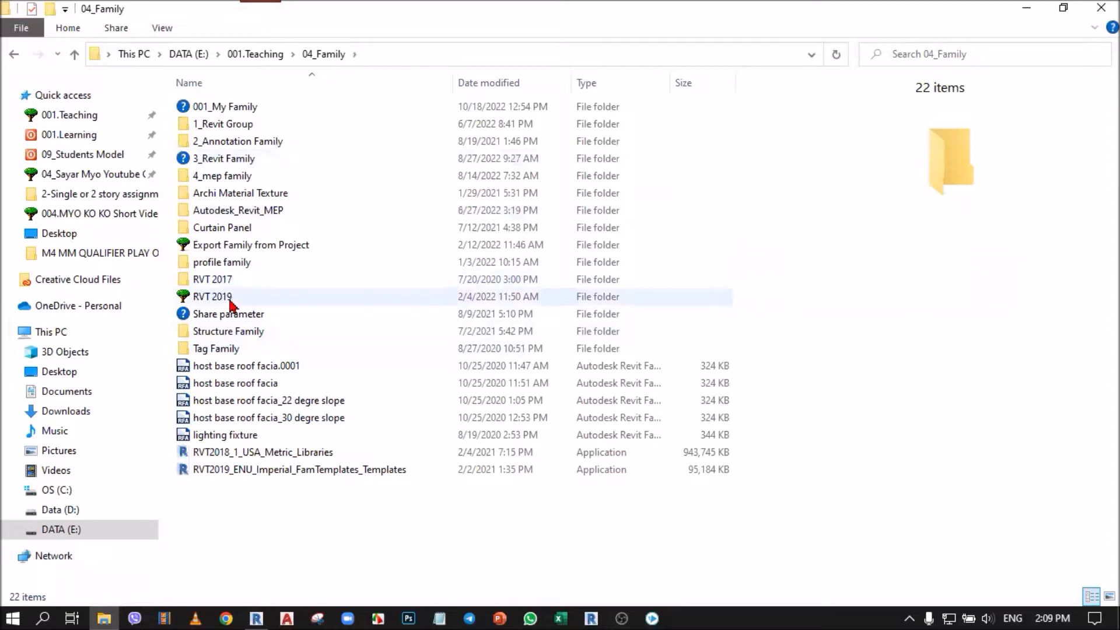
pyautogui.click(232, 299)
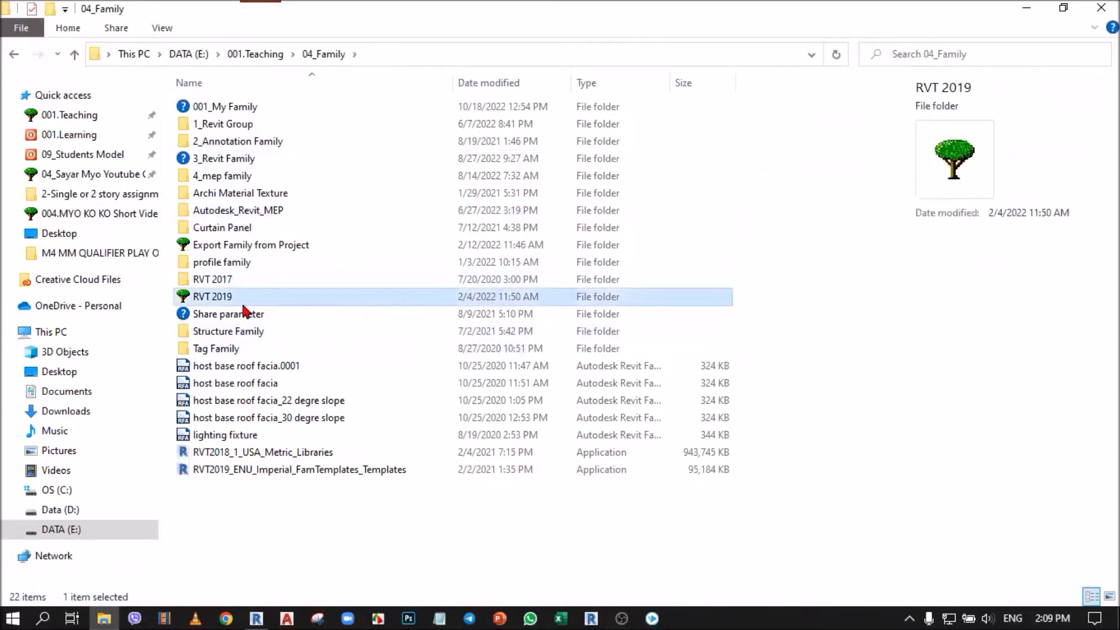
pyautogui.moveTo(239, 304)
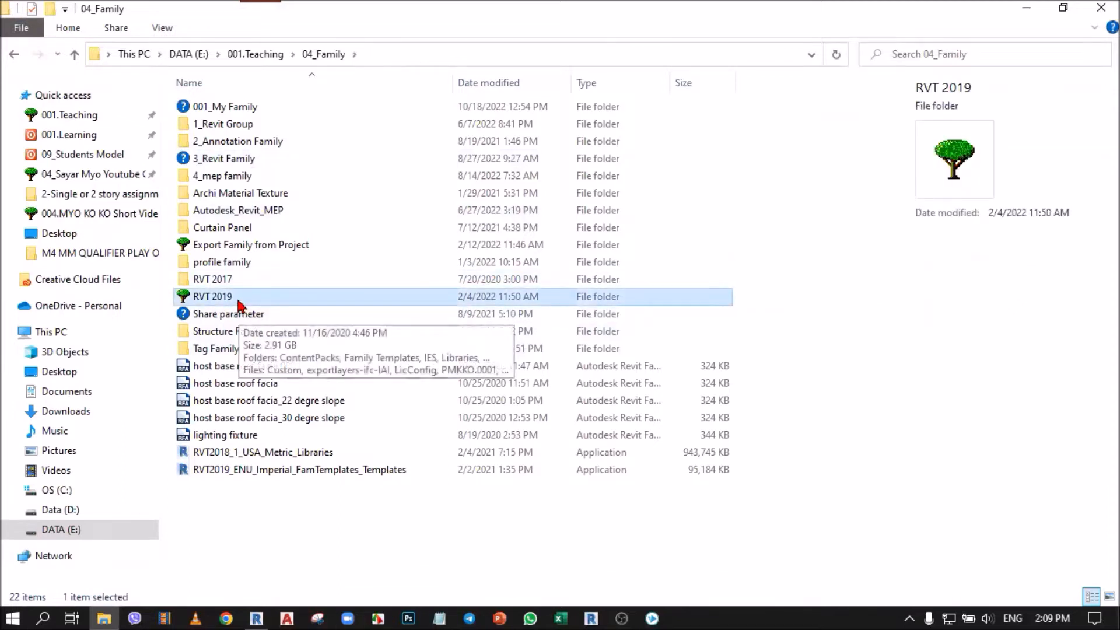
pyautogui.click(239, 304)
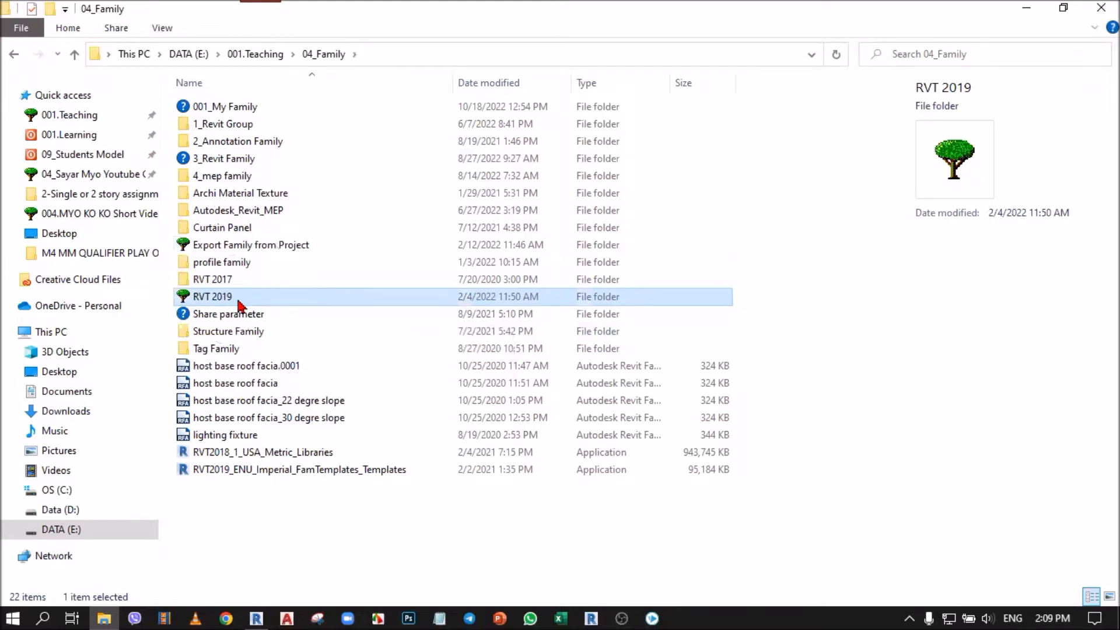
pyautogui.click(239, 304)
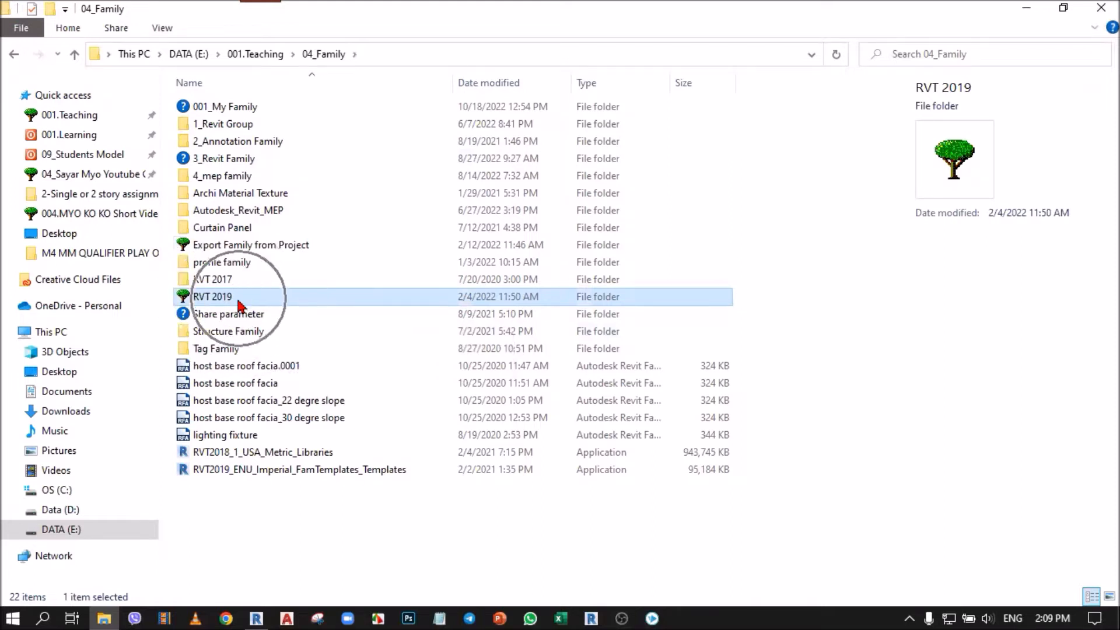
pyautogui.click(279, 528)
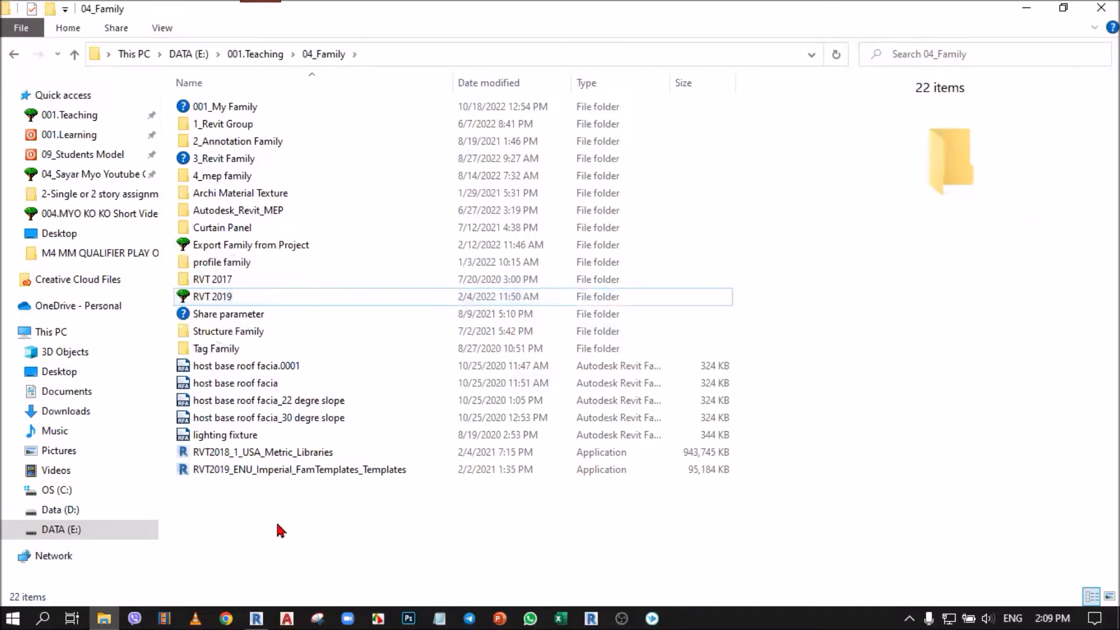
# Step: Back in Revit, start loading a family and browse to the Doors folder in E:\001.Teaching\04_Family\RVT 2019\Libraries\US Metric
pyautogui.click(263, 616)
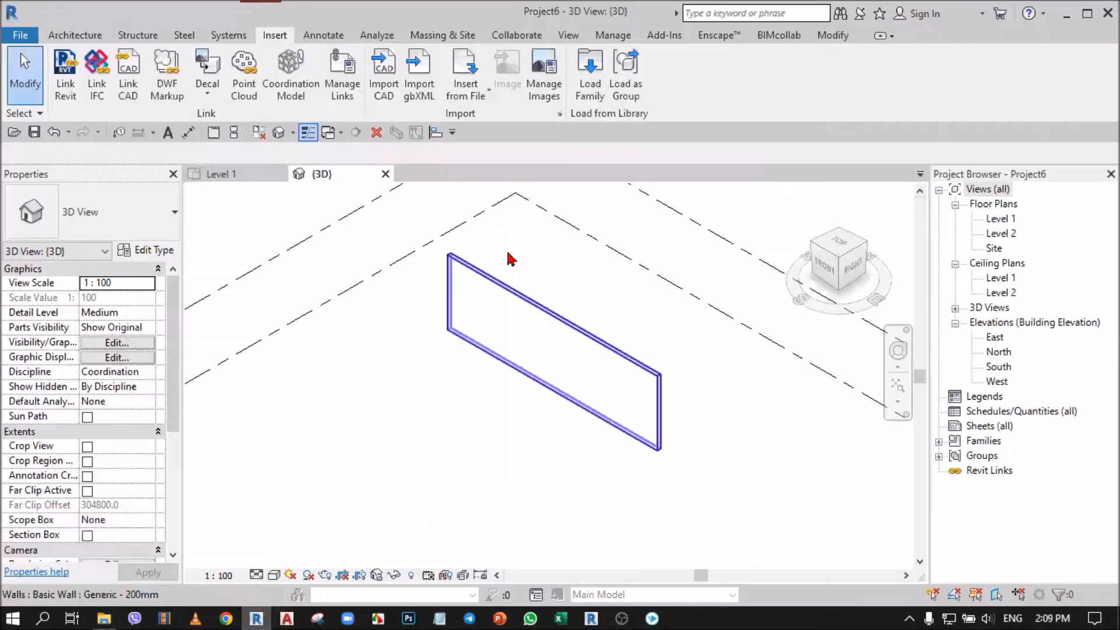
pyautogui.click(589, 87)
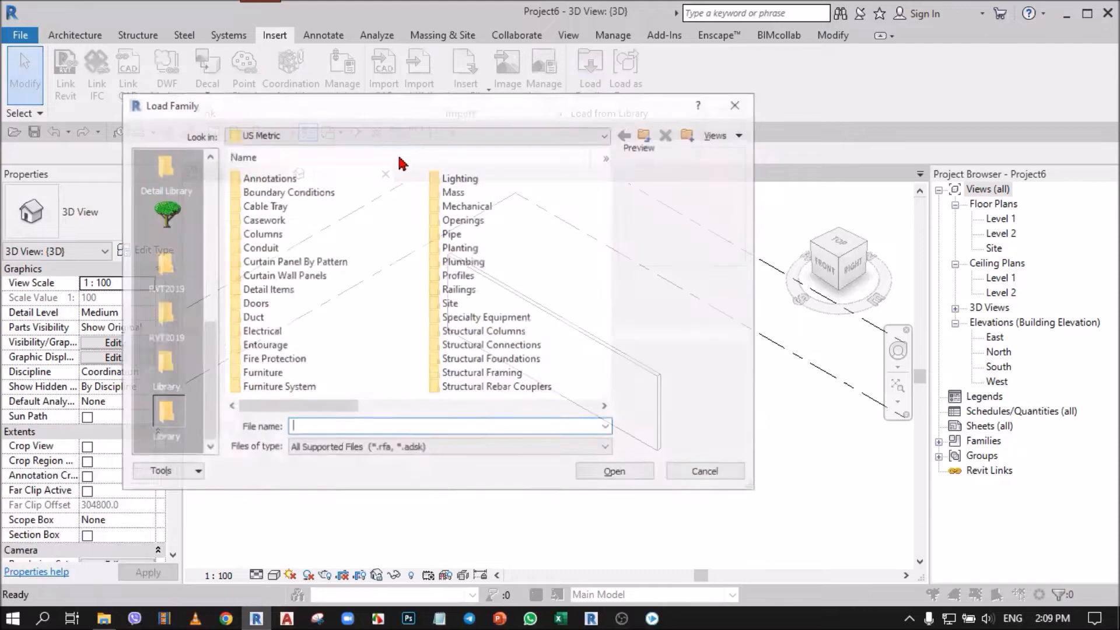
pyautogui.click(292, 134)
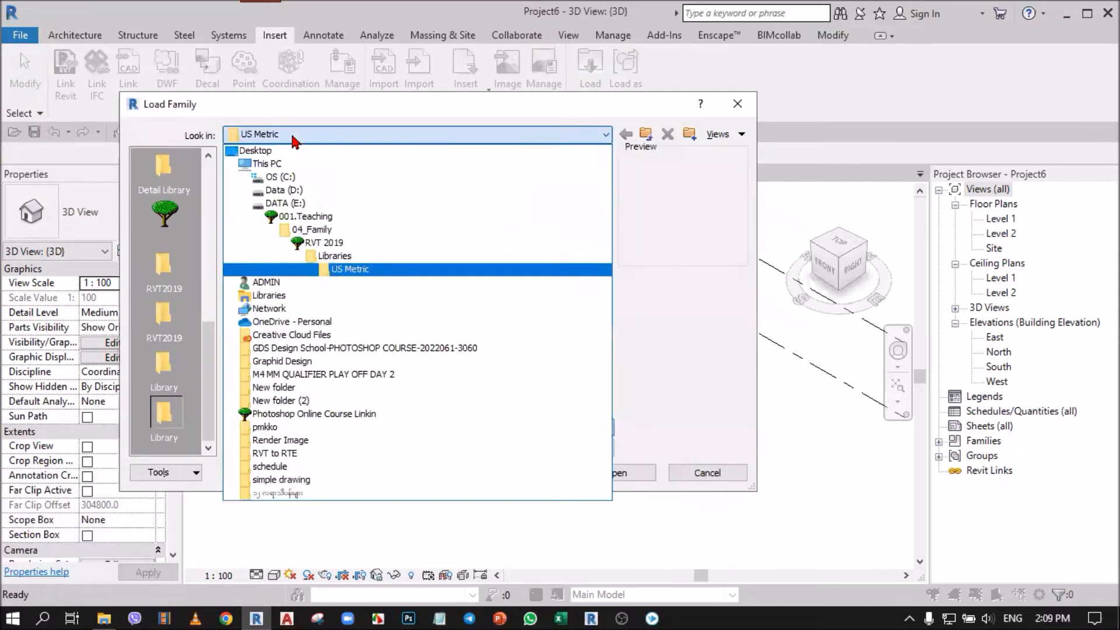
pyautogui.click(308, 213)
pyautogui.doubleClick(273, 192)
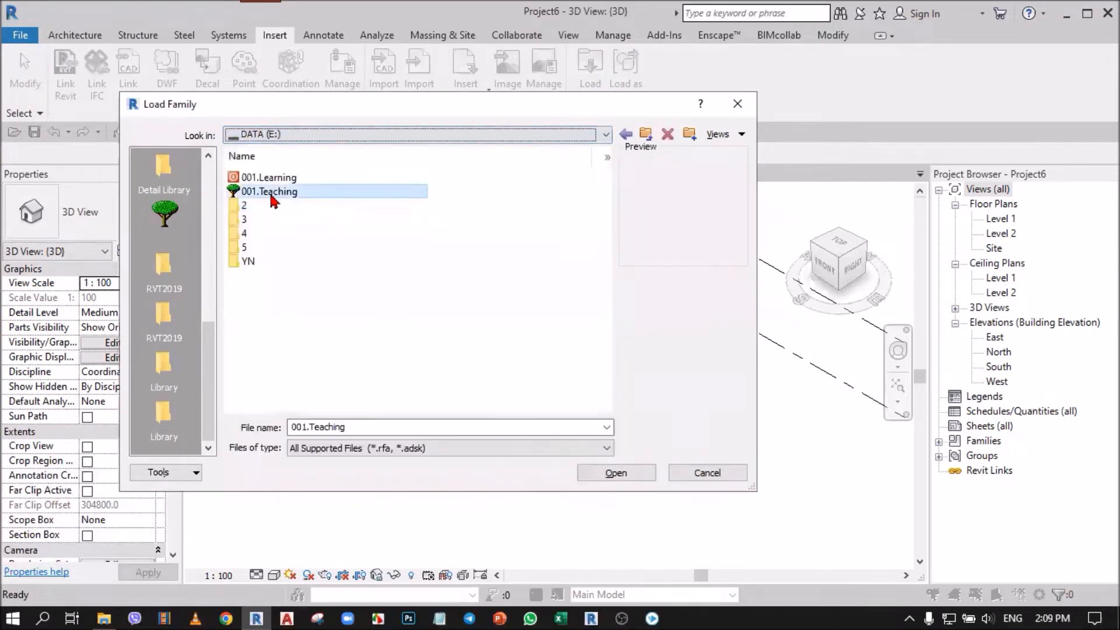
pyautogui.doubleClick(277, 222)
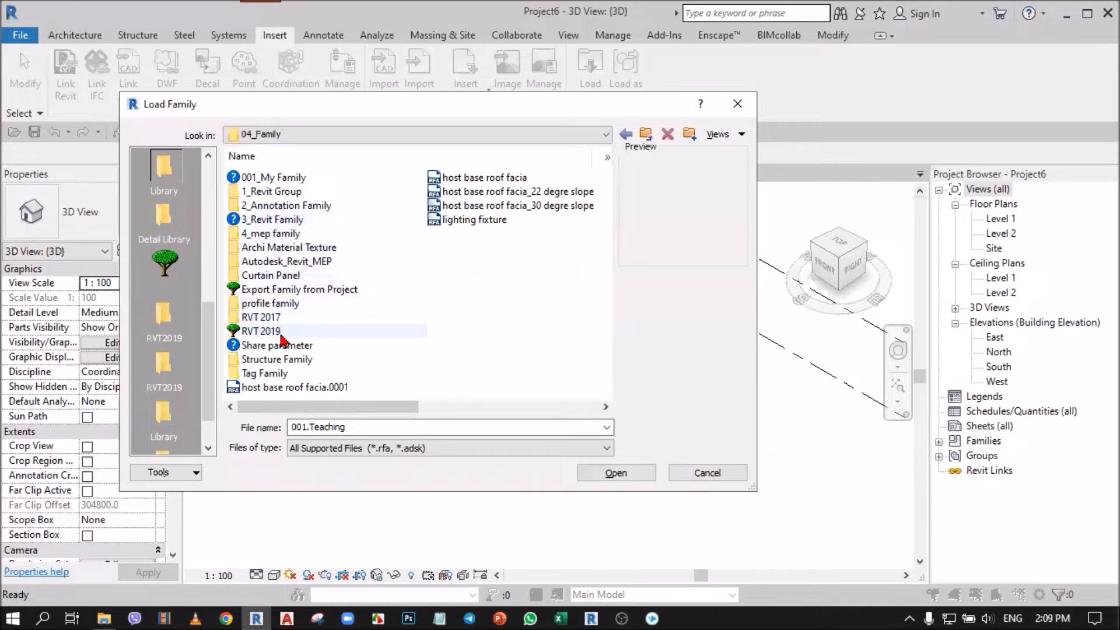
pyautogui.doubleClick(275, 331)
pyautogui.doubleClick(283, 219)
pyautogui.doubleClick(283, 212)
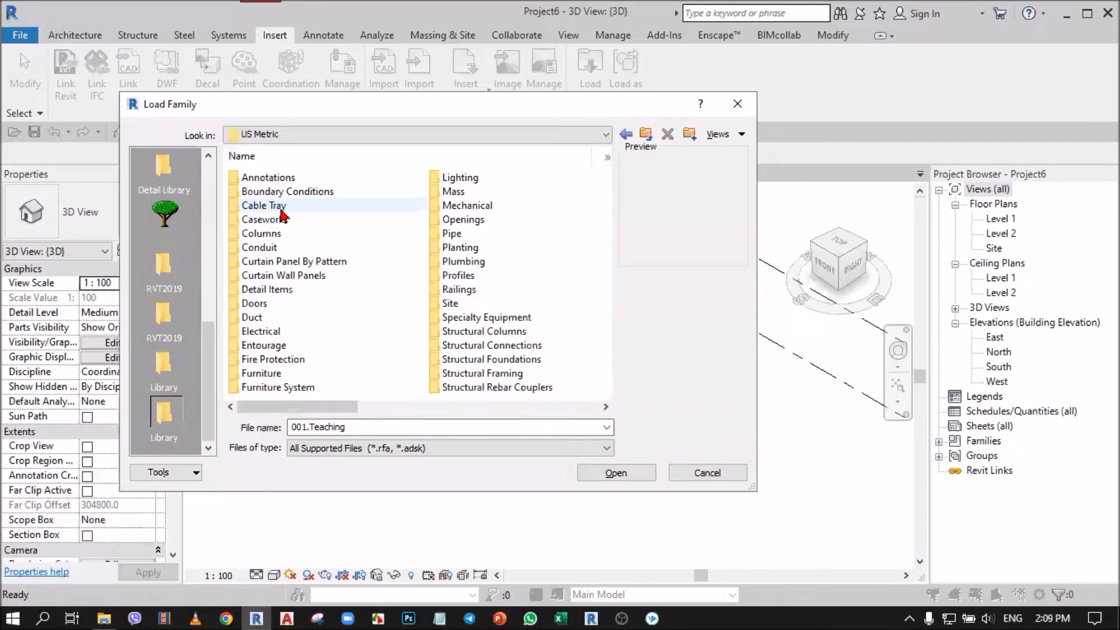
pyautogui.doubleClick(258, 304)
# Step: Display the door families as thumbnails and load M_Door-Double-Glass.rfa with the 1800 x 2050mm type
pyautogui.click(742, 135)
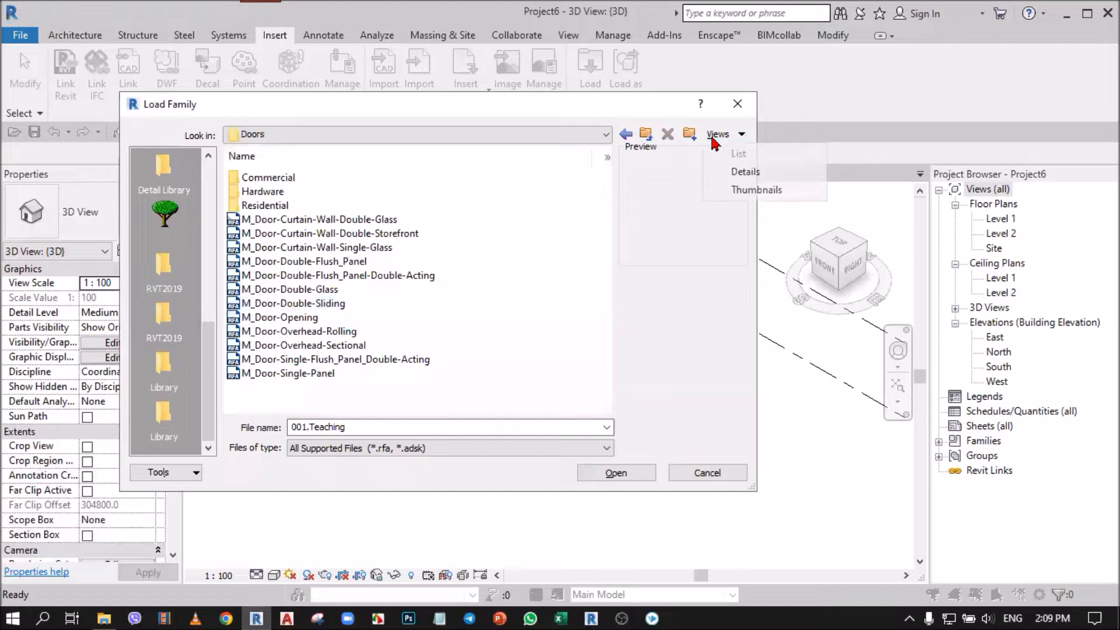
pyautogui.click(745, 190)
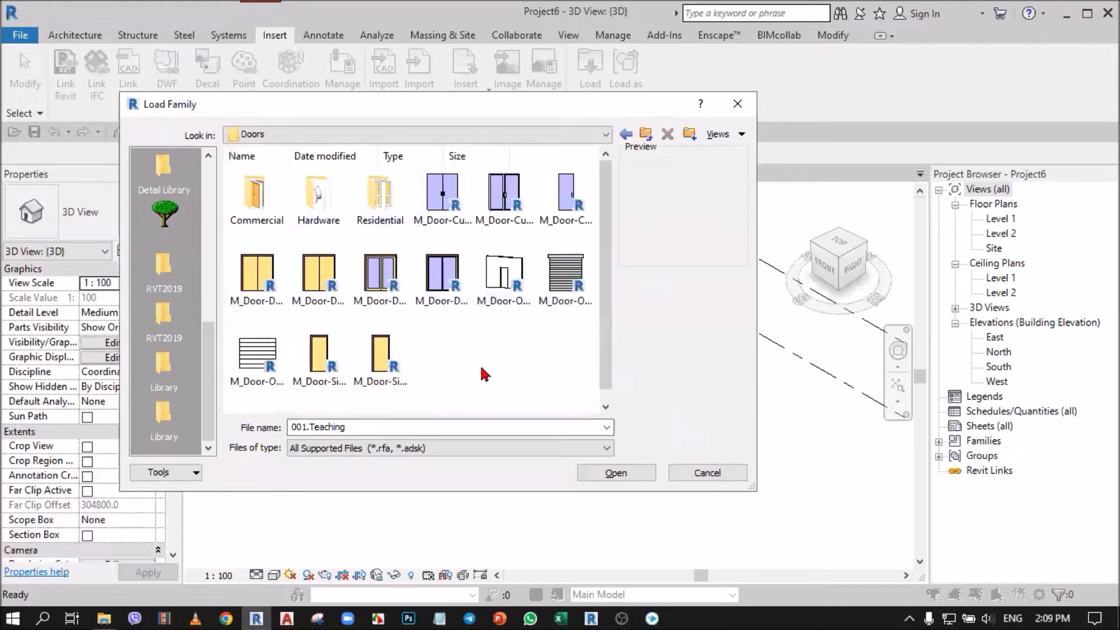
pyautogui.click(381, 273)
pyautogui.click(616, 472)
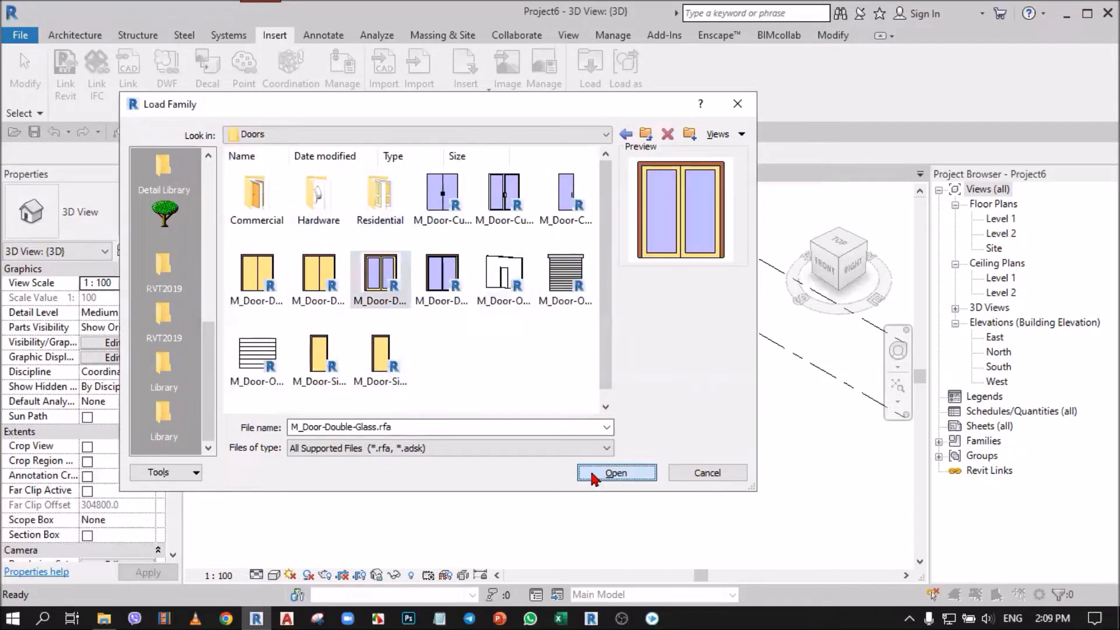
pyautogui.click(529, 260)
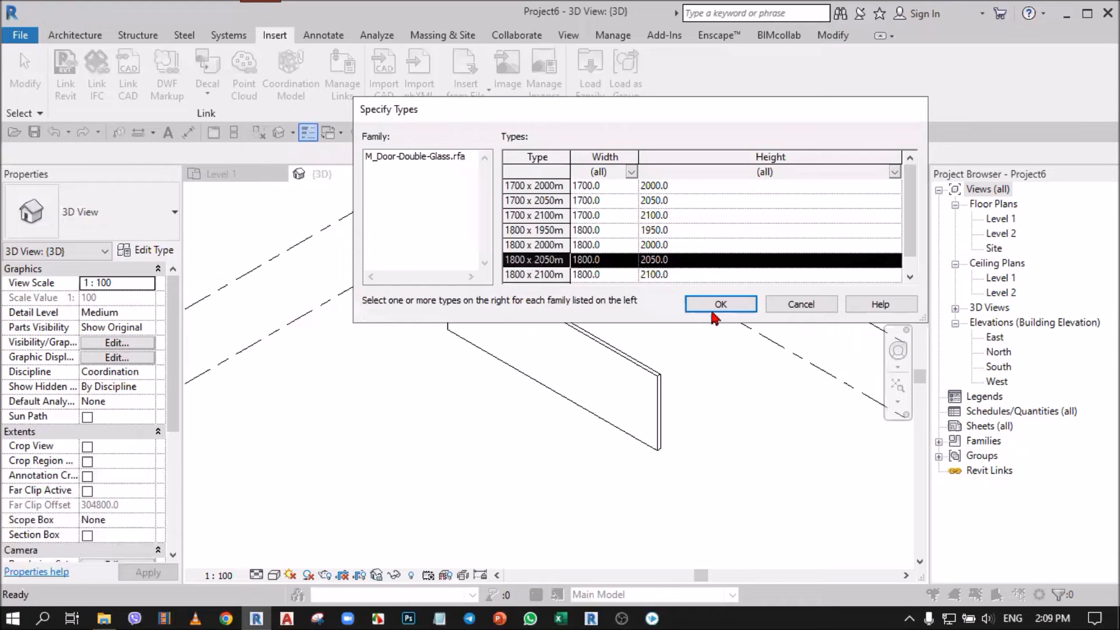
pyautogui.press('Return')
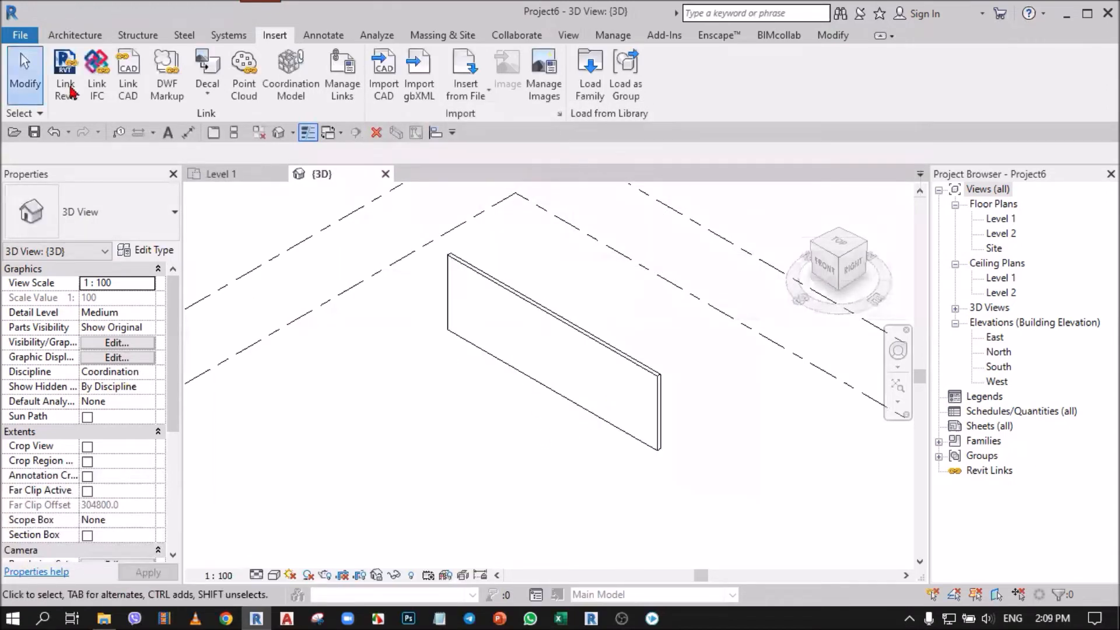
# Step: Place the 1800 x 2050mm double glass door in the wall, about 4600 mm from one end and 6600 mm from the other
pyautogui.click(70, 36)
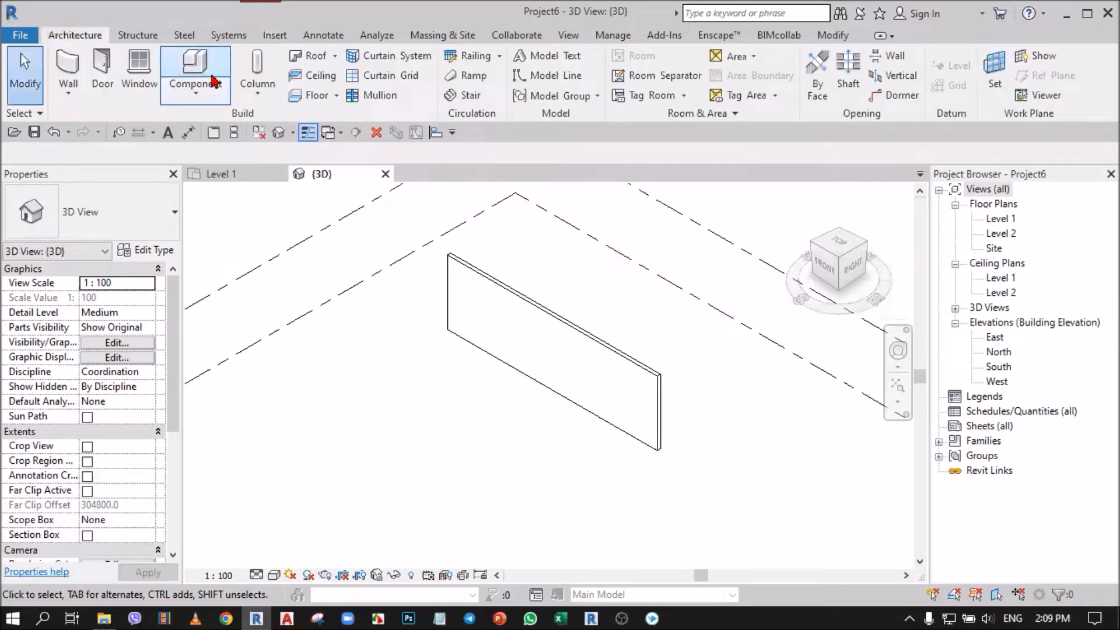
pyautogui.click(103, 69)
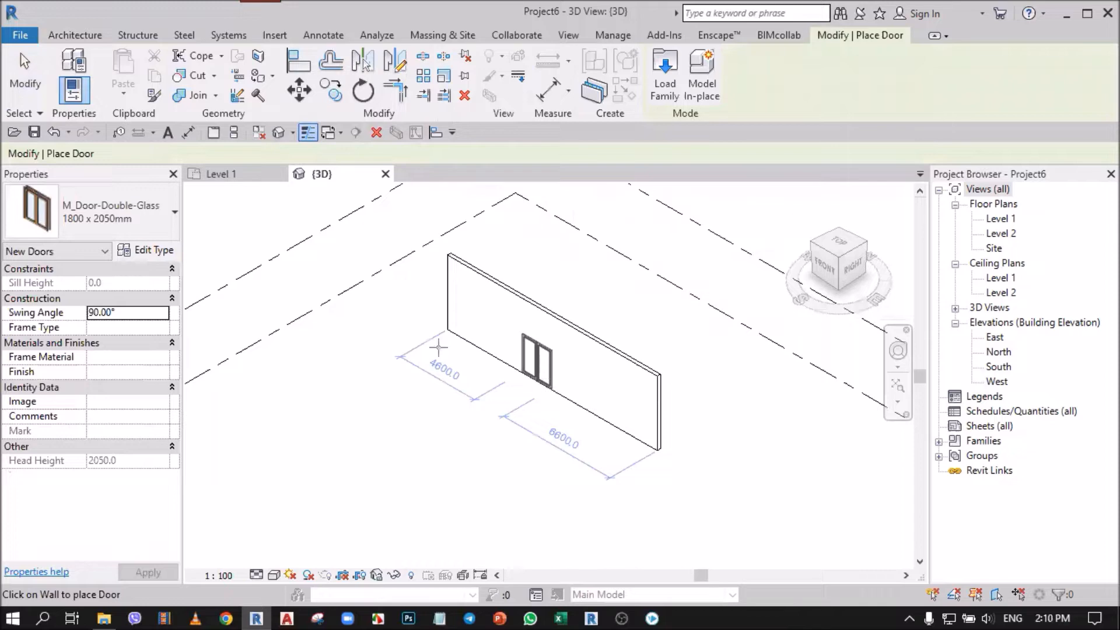
pyautogui.click(538, 378)
pyautogui.press('Escape')
pyautogui.press('Escape')
pyautogui.scroll(3, 537, 438)
pyautogui.scroll(-5, 538, 438)
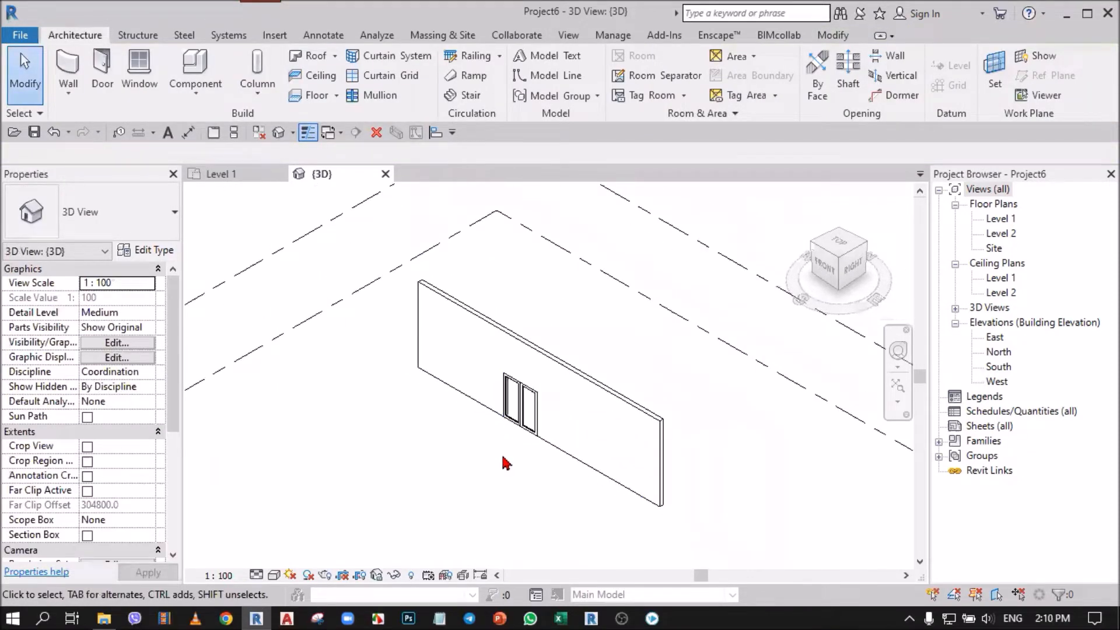
pyautogui.scroll(1, 520, 480)
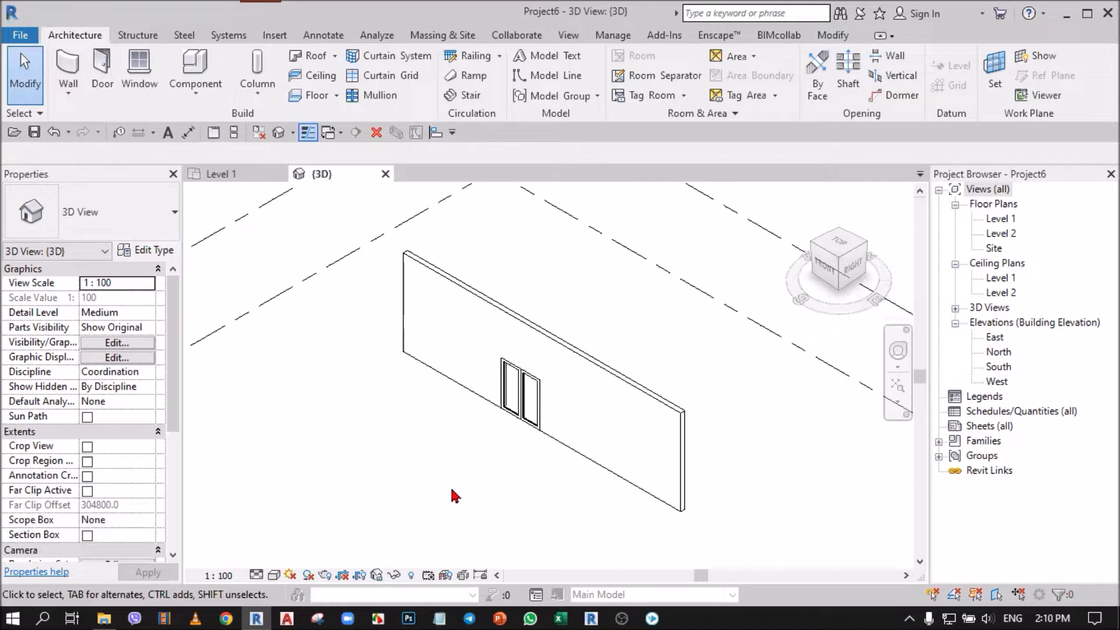
# Step: Close the Level 1 view and review the template files offered for a new project without creating one
pyautogui.click(280, 174)
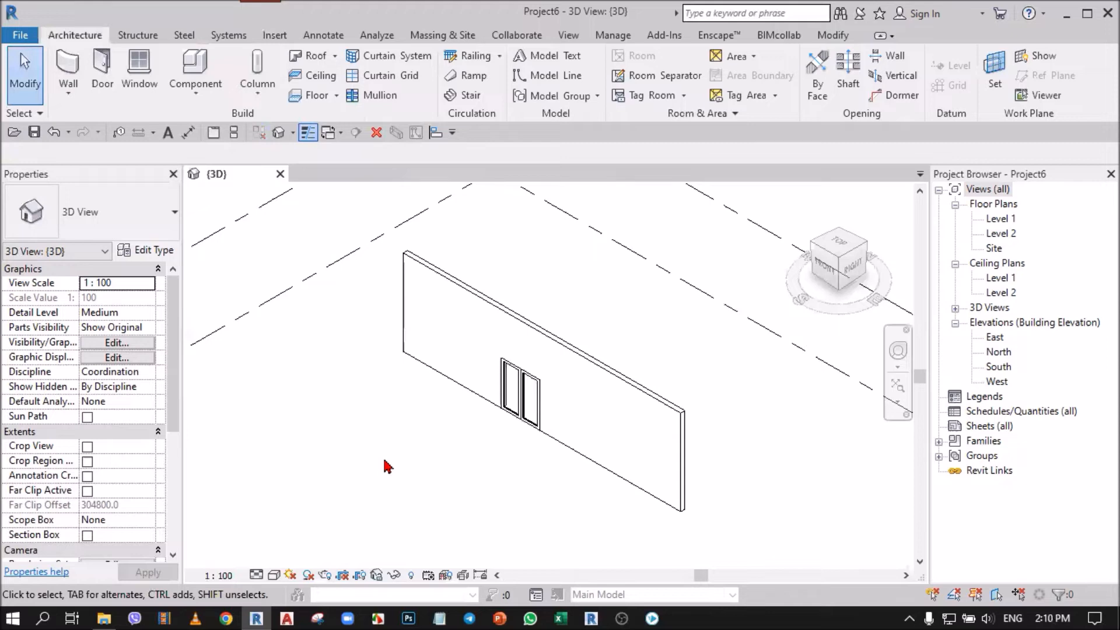
pyautogui.click(22, 35)
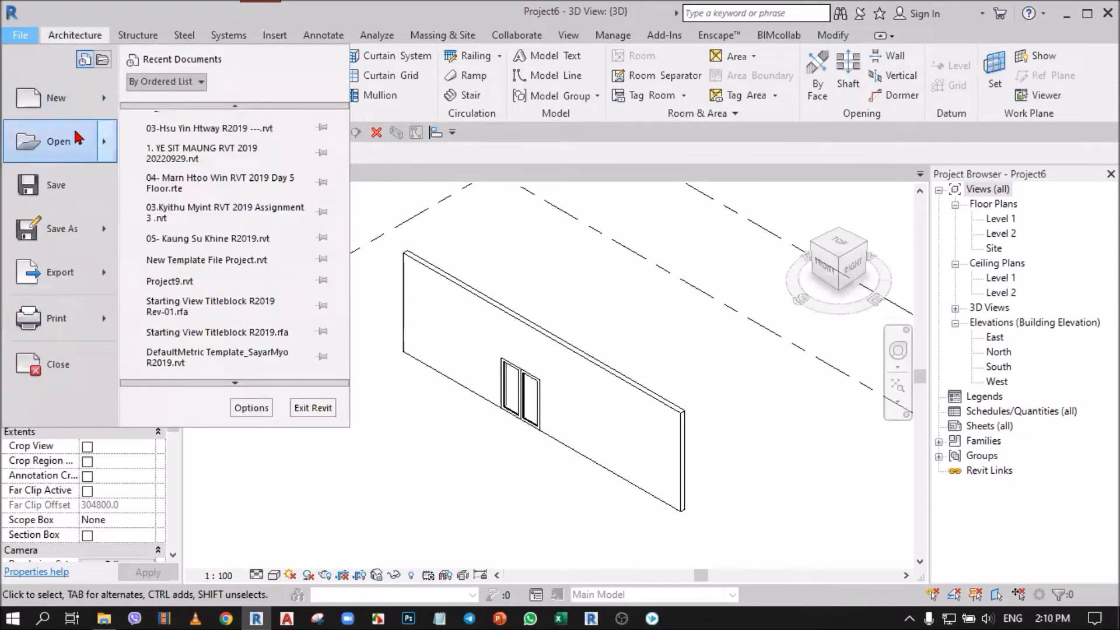
pyautogui.moveTo(70, 98)
pyautogui.click(193, 116)
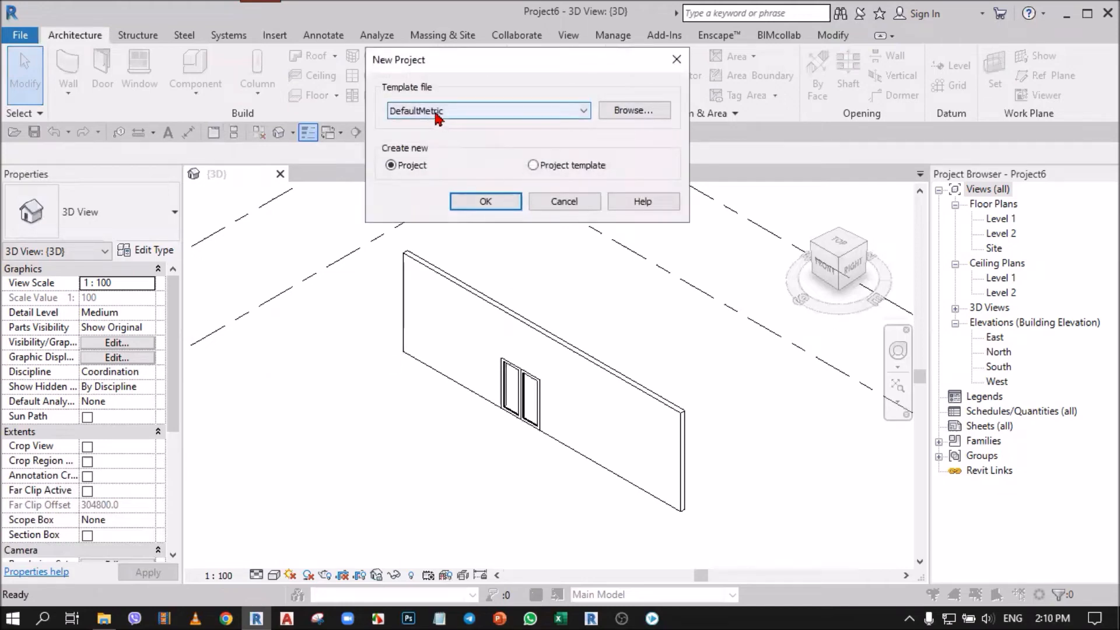
pyautogui.moveTo(442, 67); pyautogui.dragTo(434, 187)
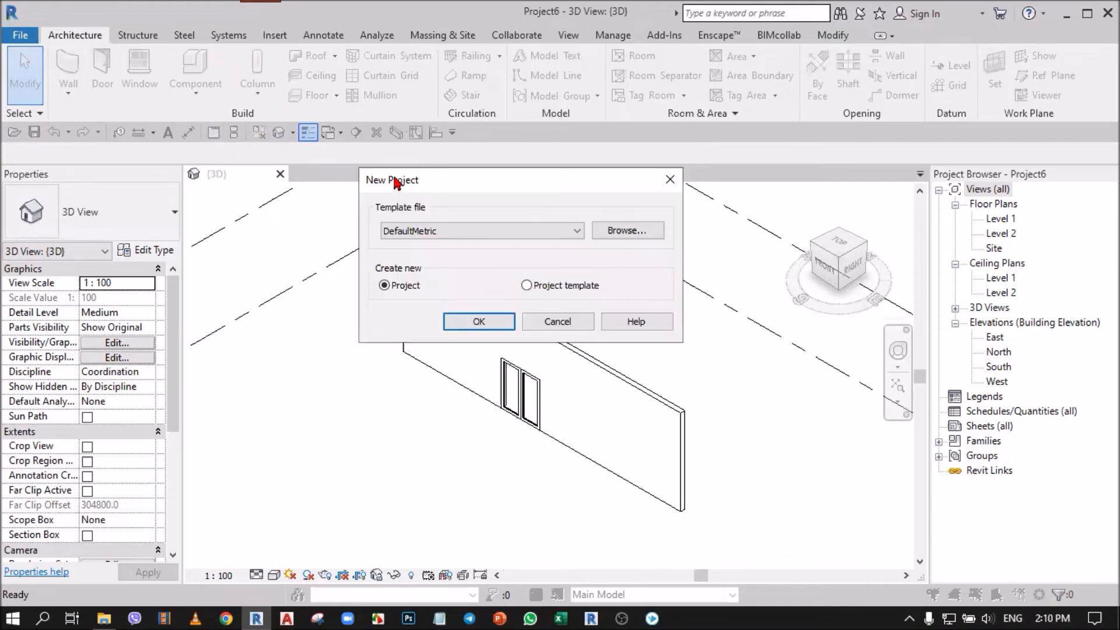
pyautogui.click(399, 187)
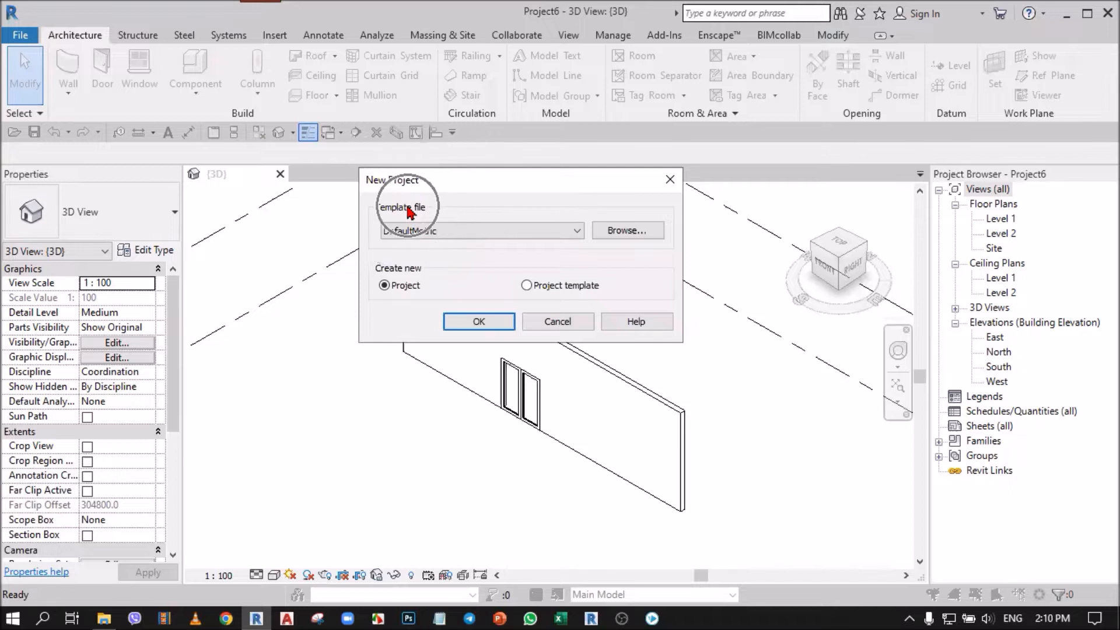
pyautogui.click(430, 233)
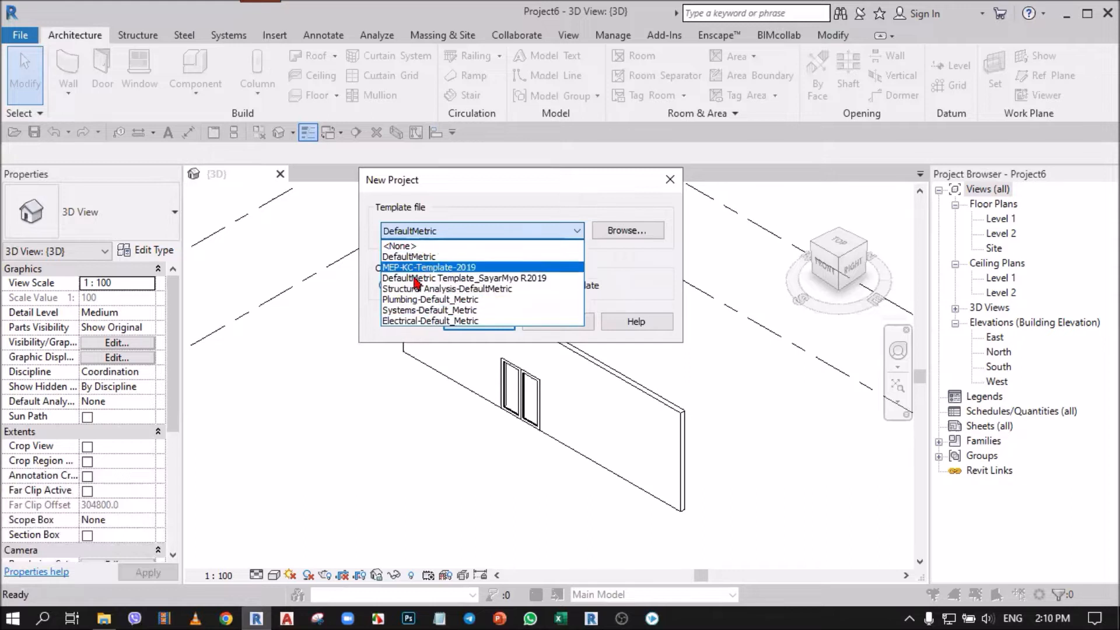
pyautogui.click(669, 180)
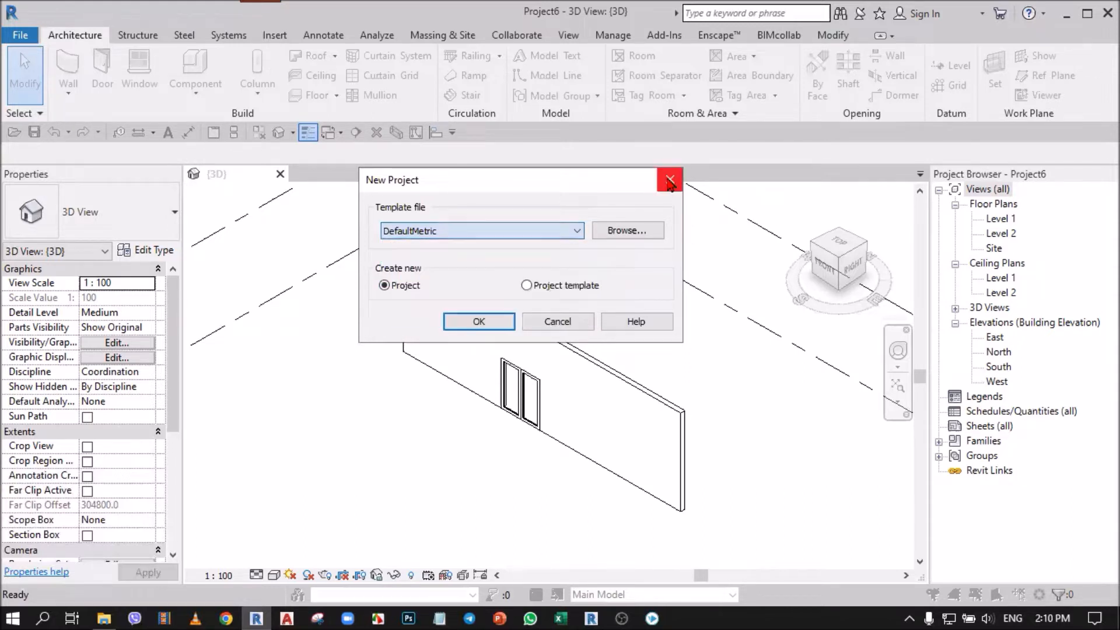
pyautogui.click(669, 179)
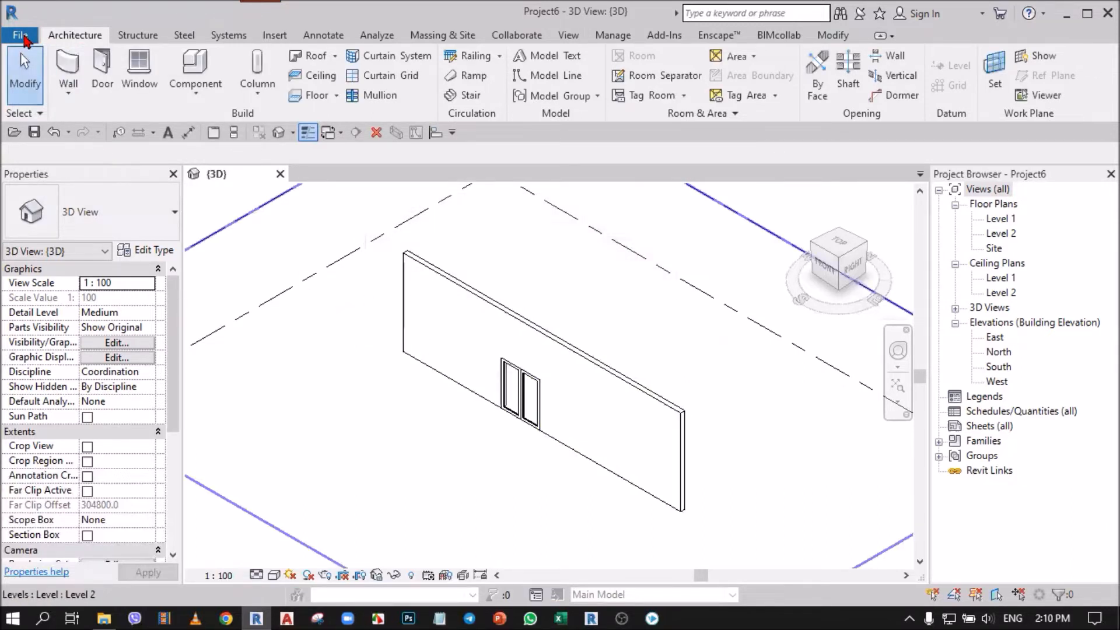
# Step: Review the project template list and default paths in the file location options, leaving them without changes
pyautogui.click(21, 35)
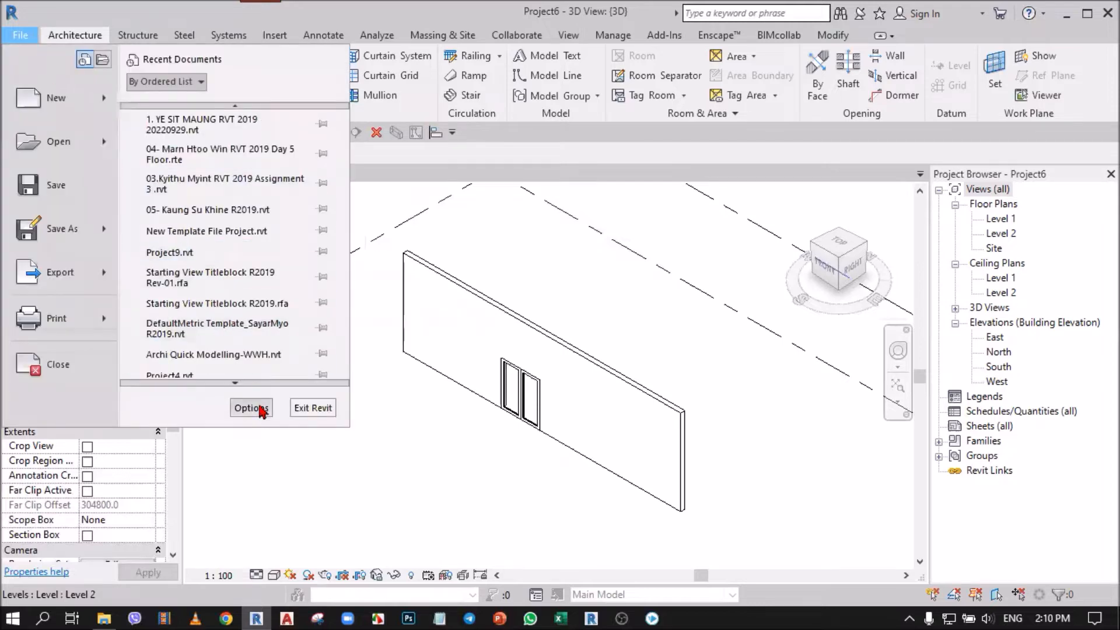
pyautogui.click(251, 408)
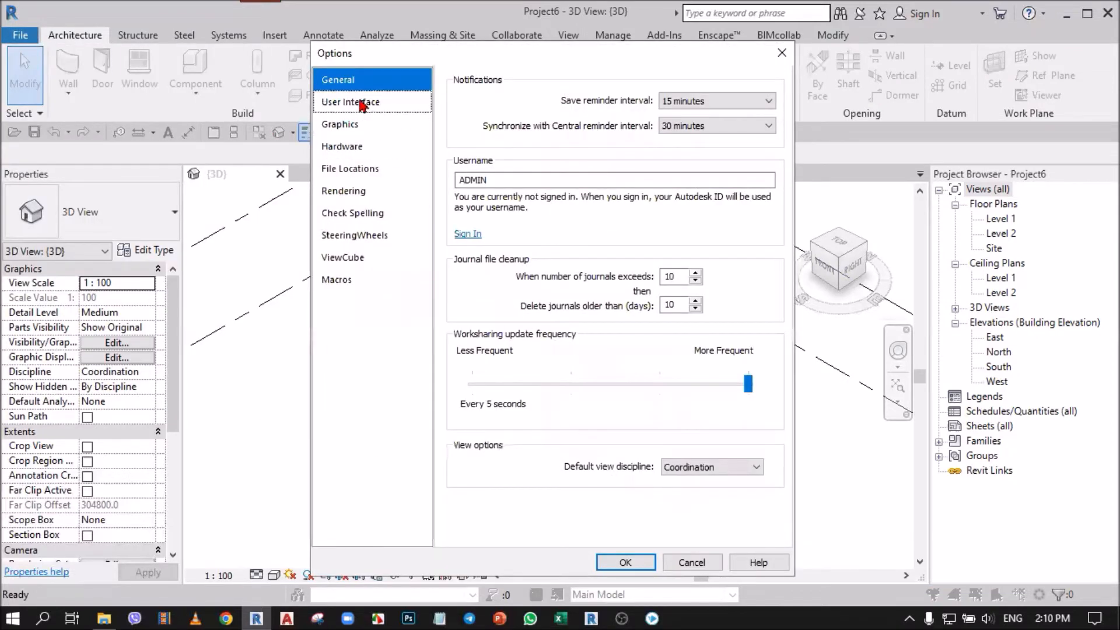
pyautogui.click(367, 174)
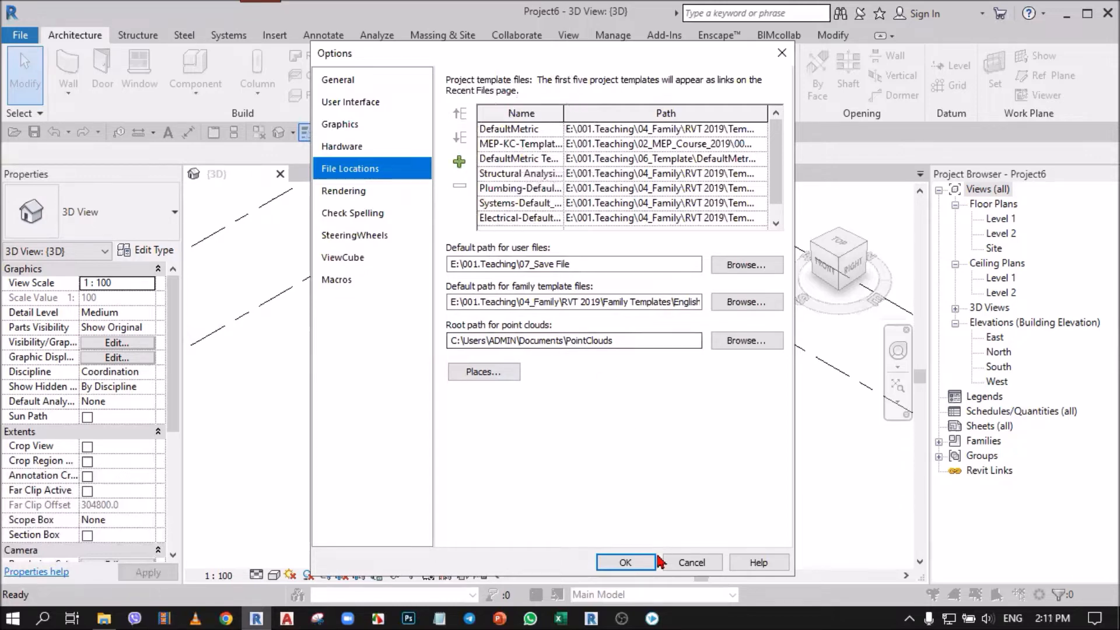
pyautogui.click(700, 563)
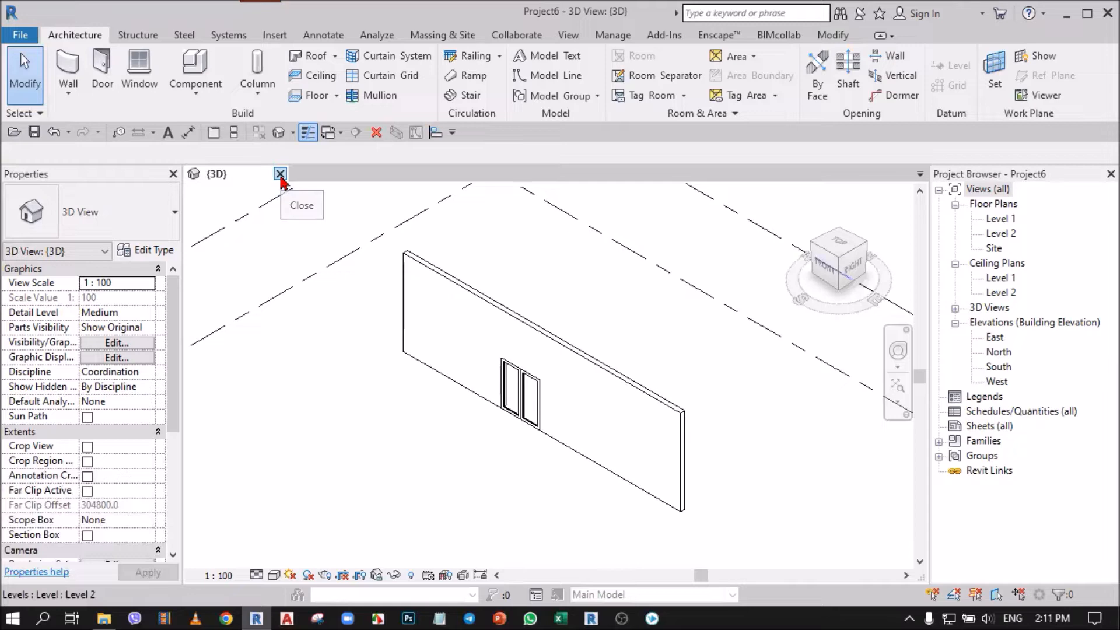
# Step: Close the remaining 3D view and Project6 without saving the changes
pyautogui.click(280, 174)
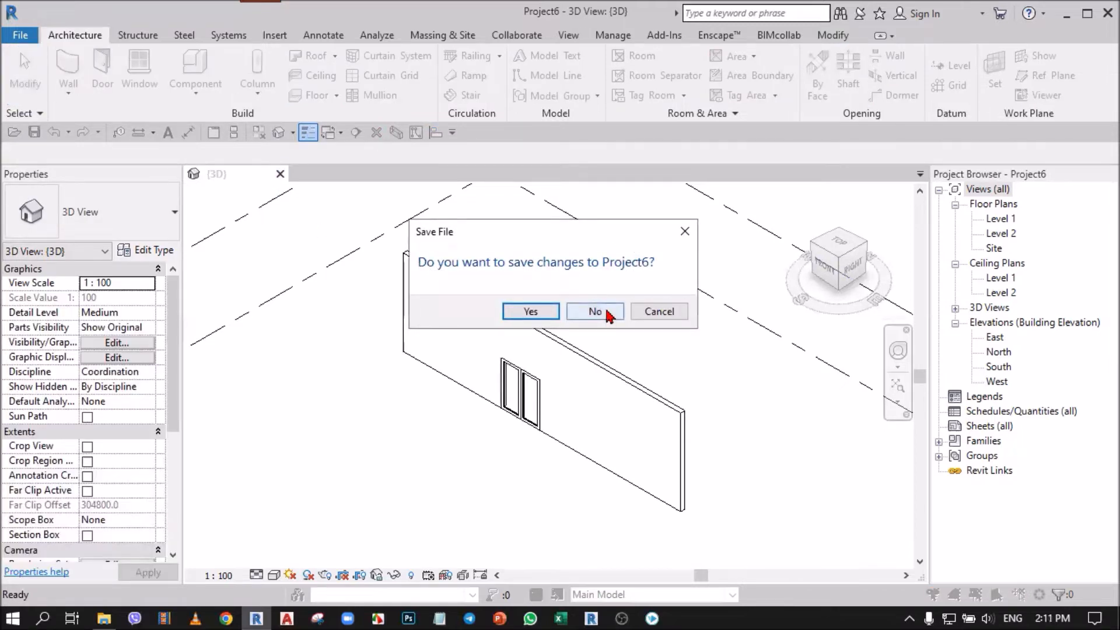
pyautogui.click(606, 314)
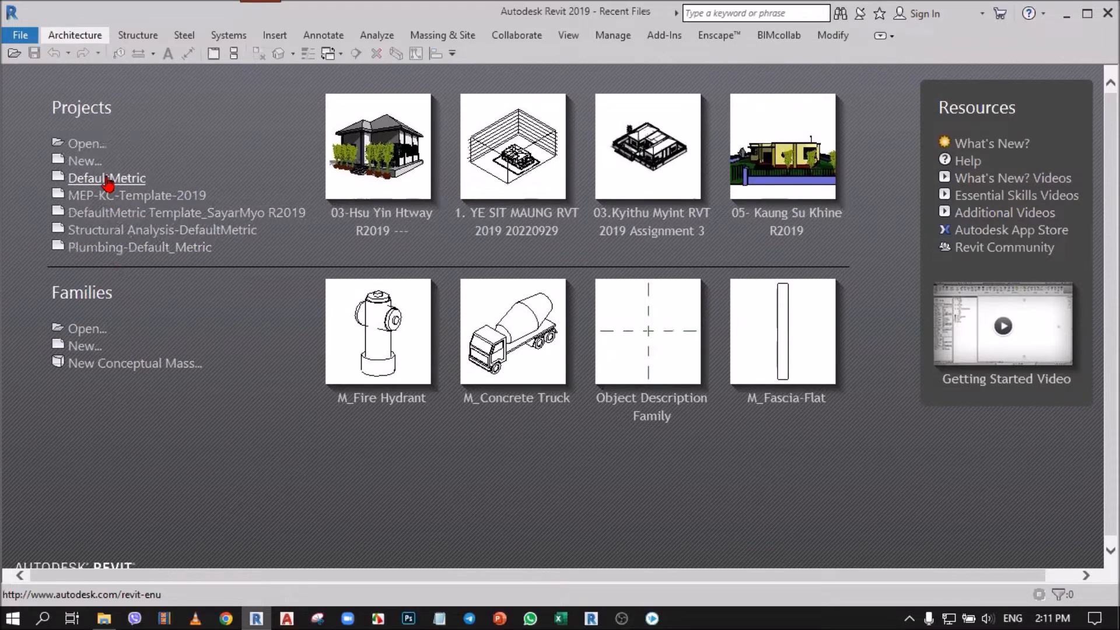
pyautogui.press('ctrl')
pyautogui.press('ctrl')
# Step: In the file location options, remove the DefaultMetric, MEP-KC-Template-2019 and customised DefaultMetric R2019 project templates from the list
pyautogui.click(13, 37)
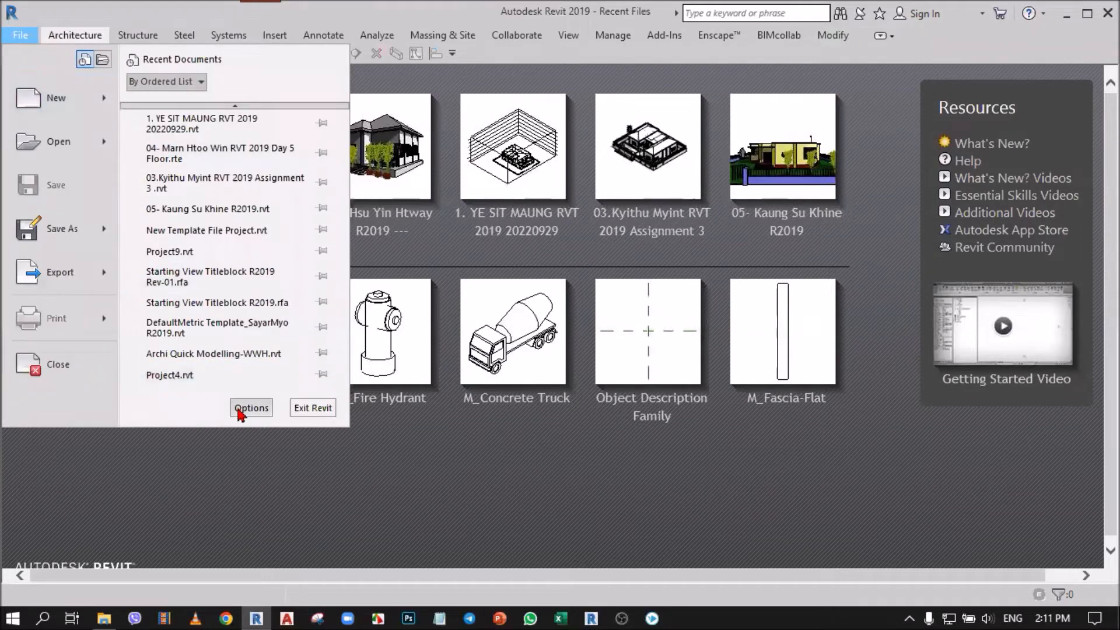
pyautogui.click(245, 408)
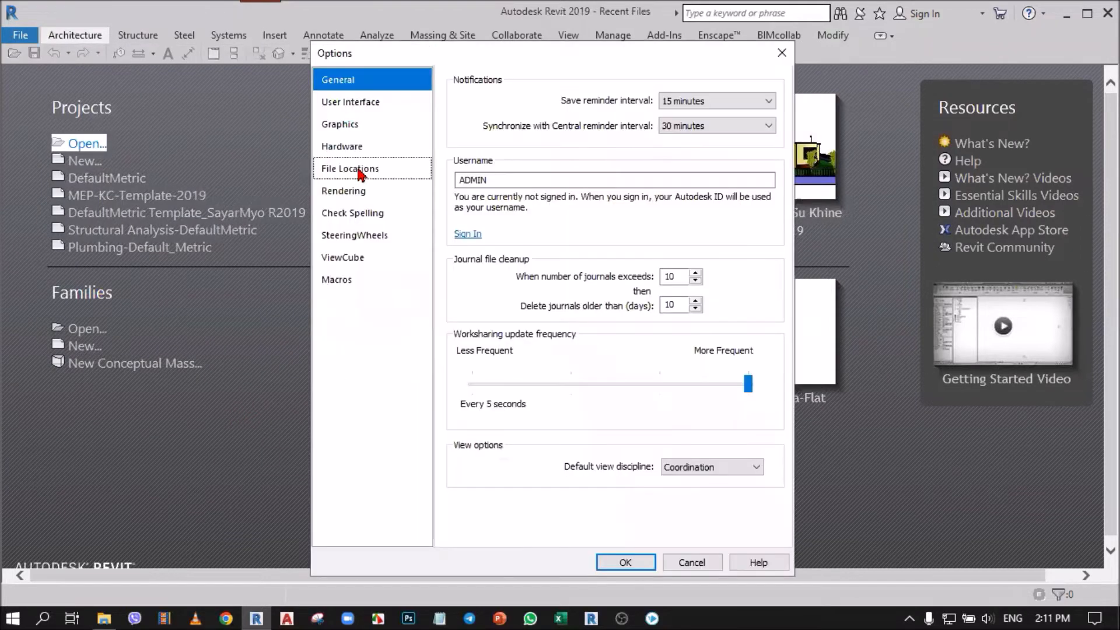
pyautogui.click(359, 169)
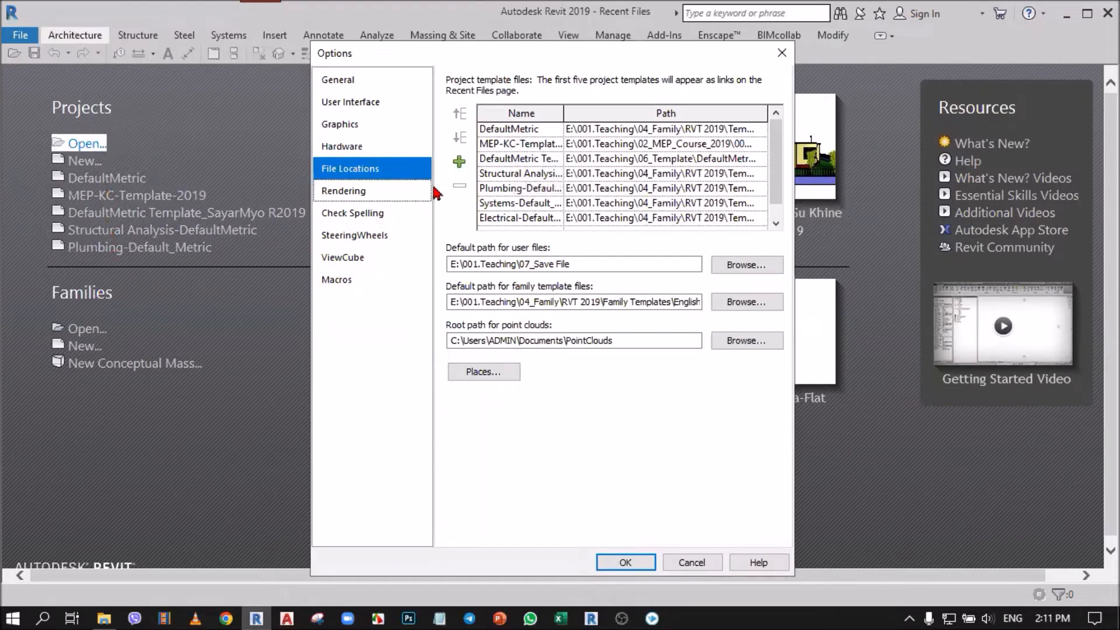
pyautogui.click(502, 129)
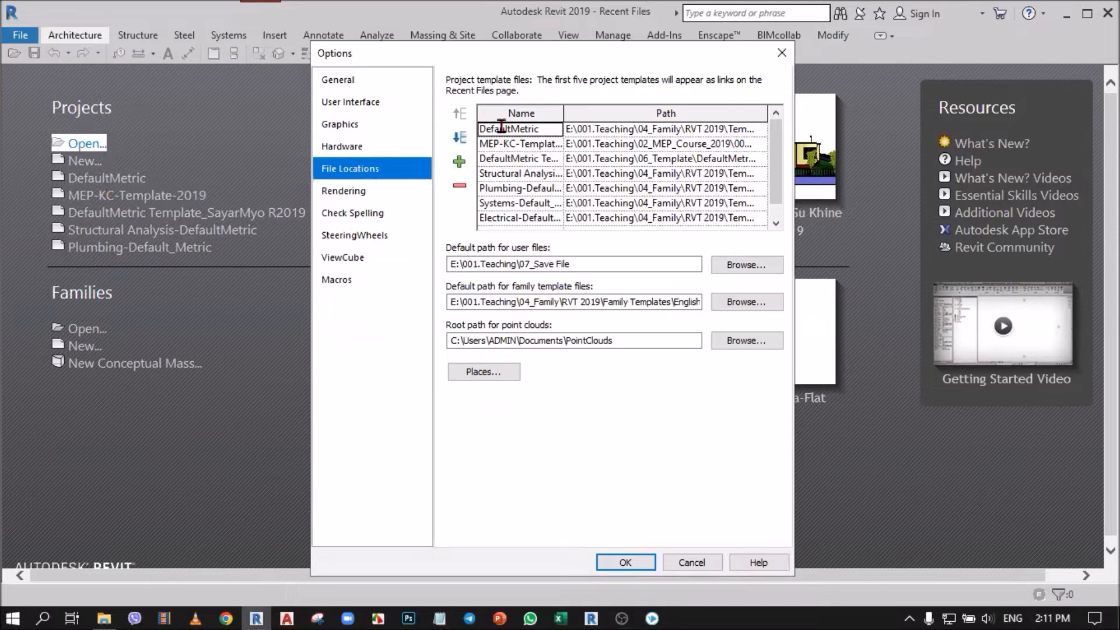
pyautogui.click(460, 187)
pyautogui.click(461, 187)
pyautogui.click(512, 130)
pyautogui.click(460, 186)
# Step: Remove the Structural Analysis-DefaultMetric, Plumbing-Default_Metric and Systems-Default_Metric project templates, keeping only Electrical-Default_Metric, and apply the options
pyautogui.click(516, 131)
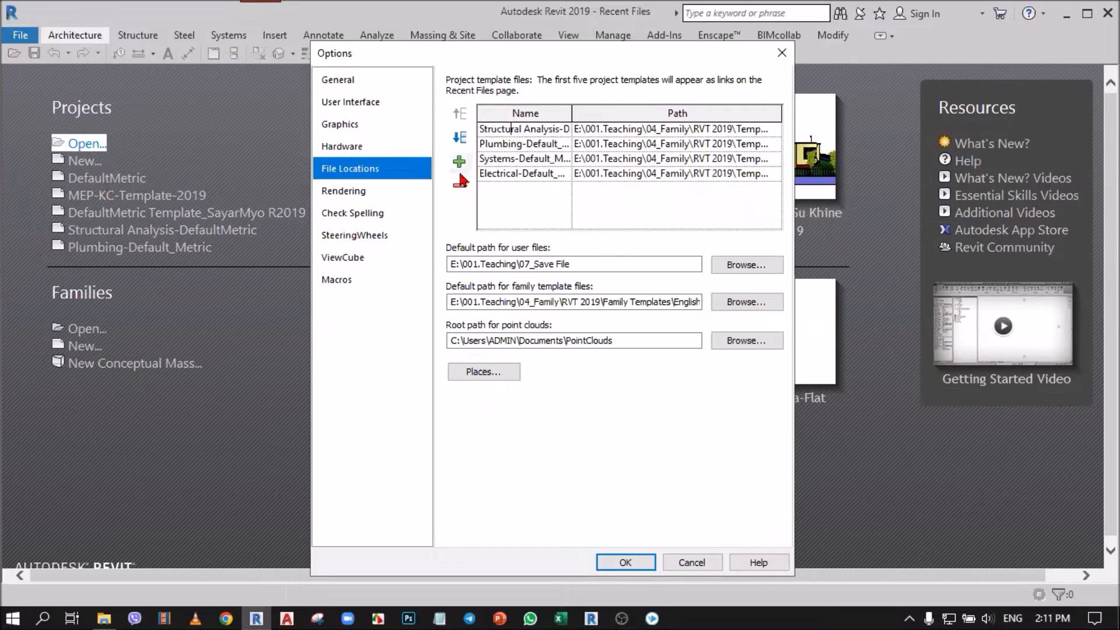
pyautogui.click(460, 186)
pyautogui.click(514, 131)
pyautogui.click(506, 135)
pyautogui.click(461, 186)
pyautogui.click(503, 131)
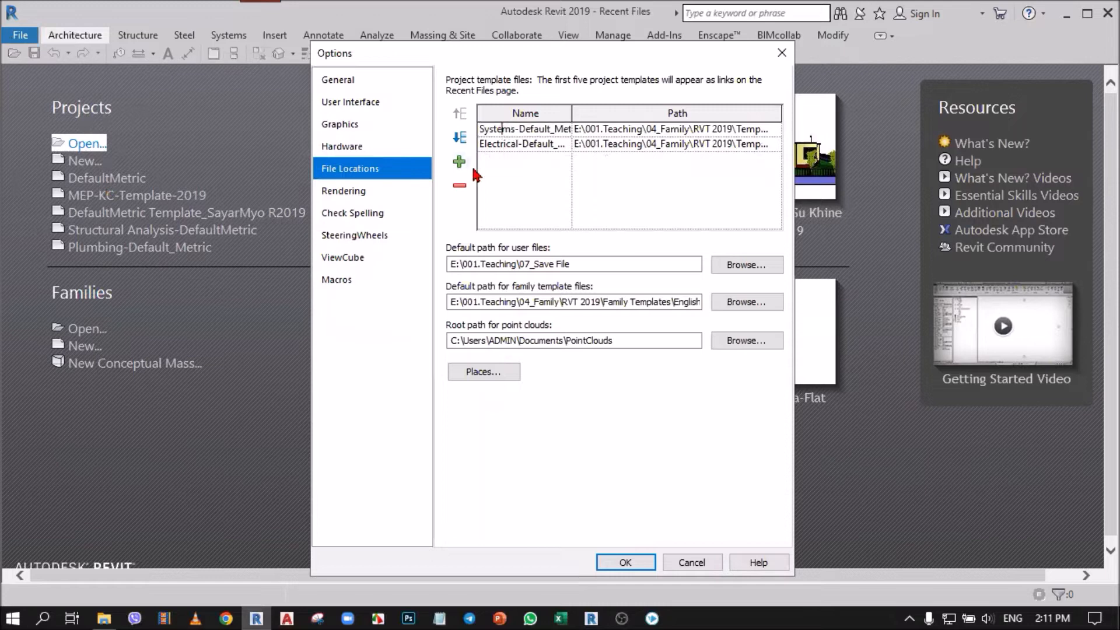
pyautogui.click(461, 188)
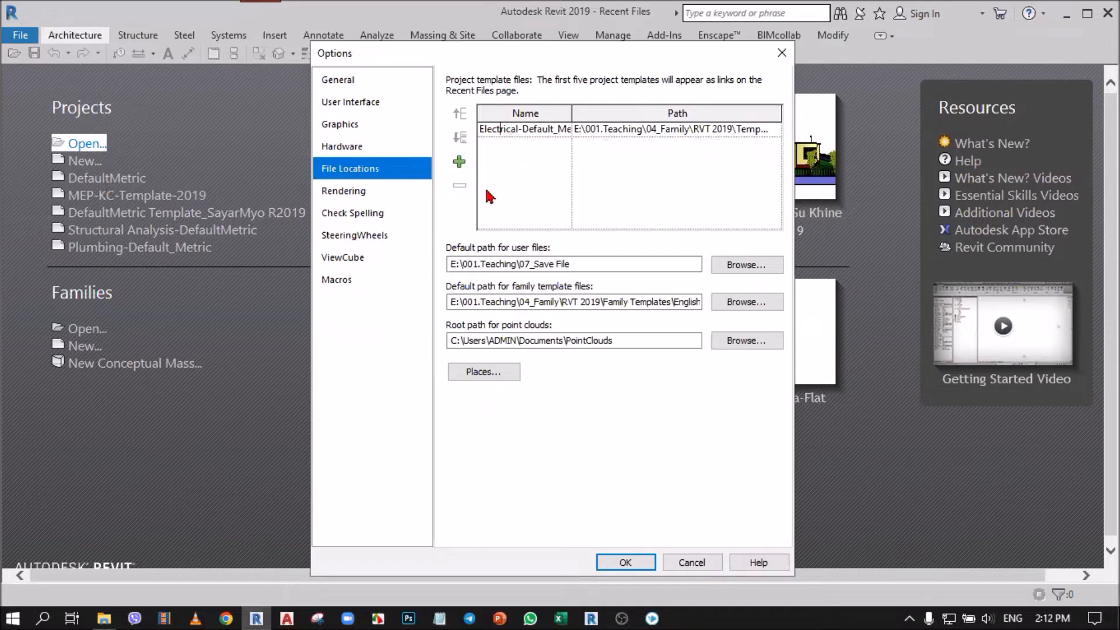
pyautogui.click(626, 563)
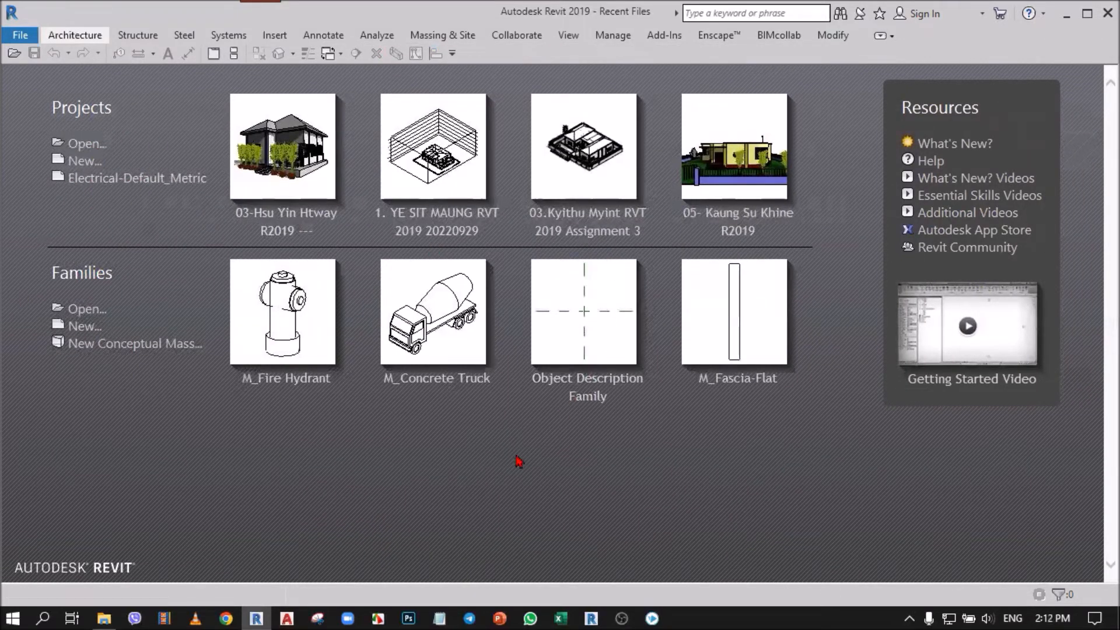
# Step: Reopen the file location options, start adding a project template and browse to E:\001.Teaching\04_Family\RVT 2019
pyautogui.press('ctrl')
pyautogui.click(21, 35)
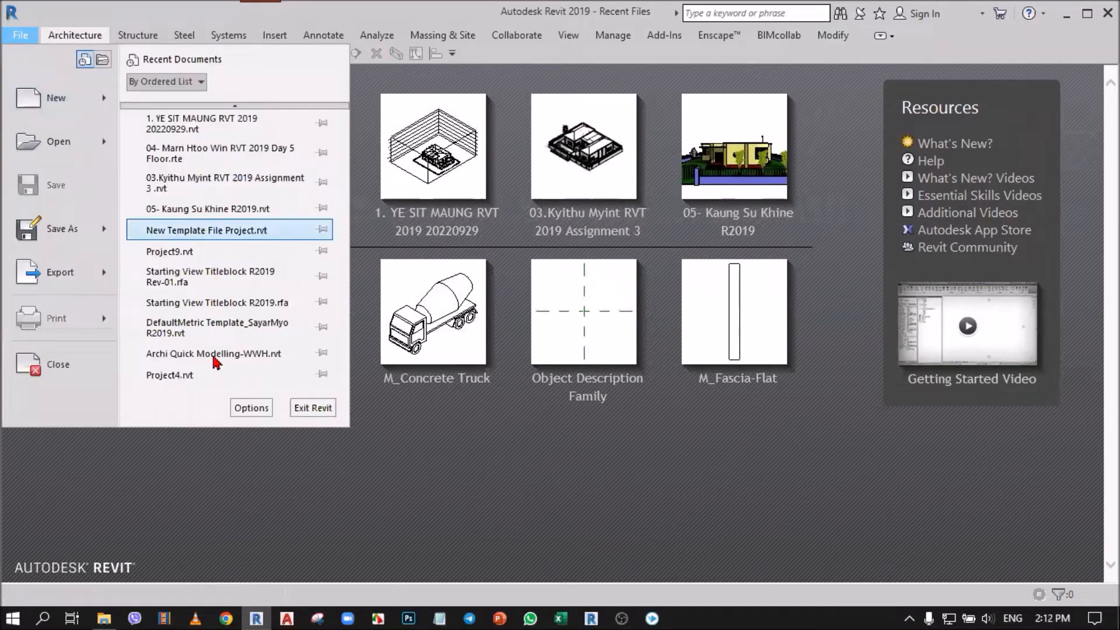
pyautogui.click(246, 408)
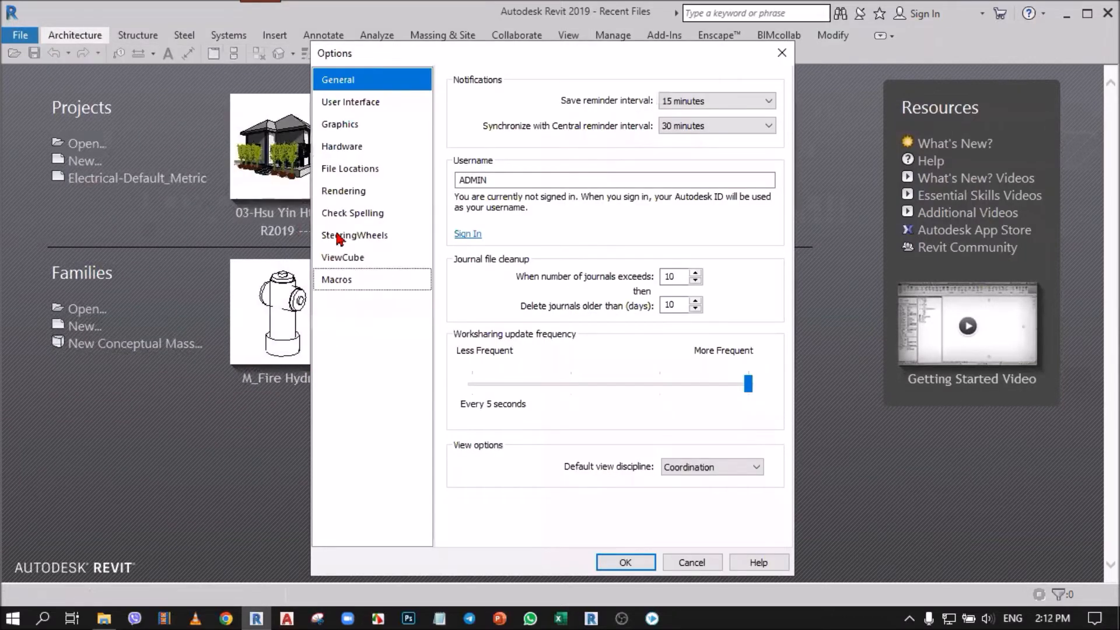
pyautogui.click(349, 169)
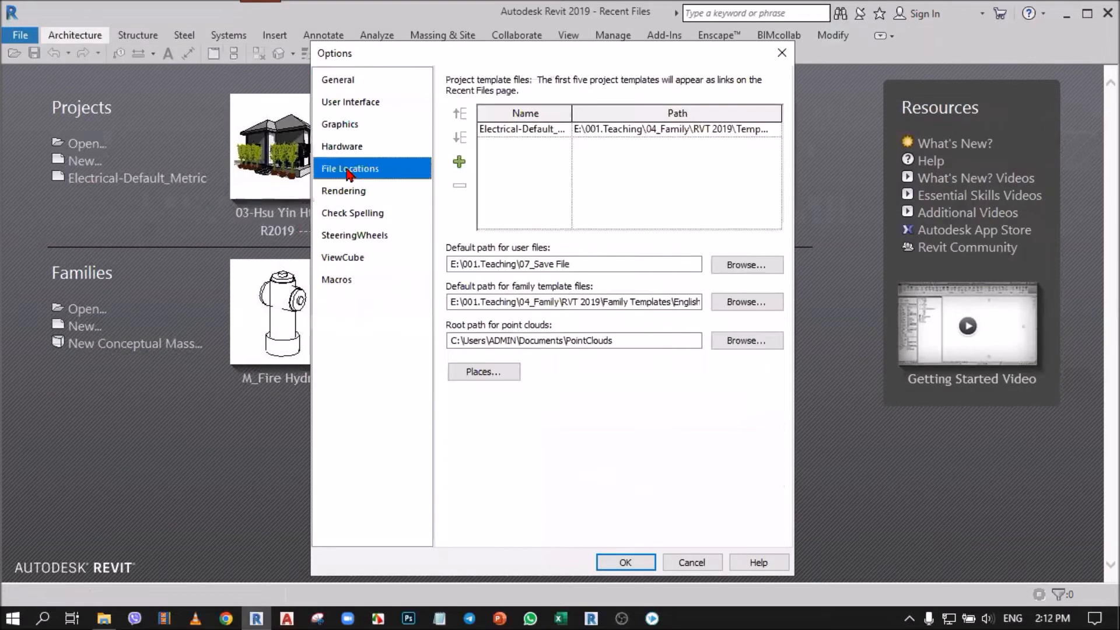
pyautogui.click(459, 163)
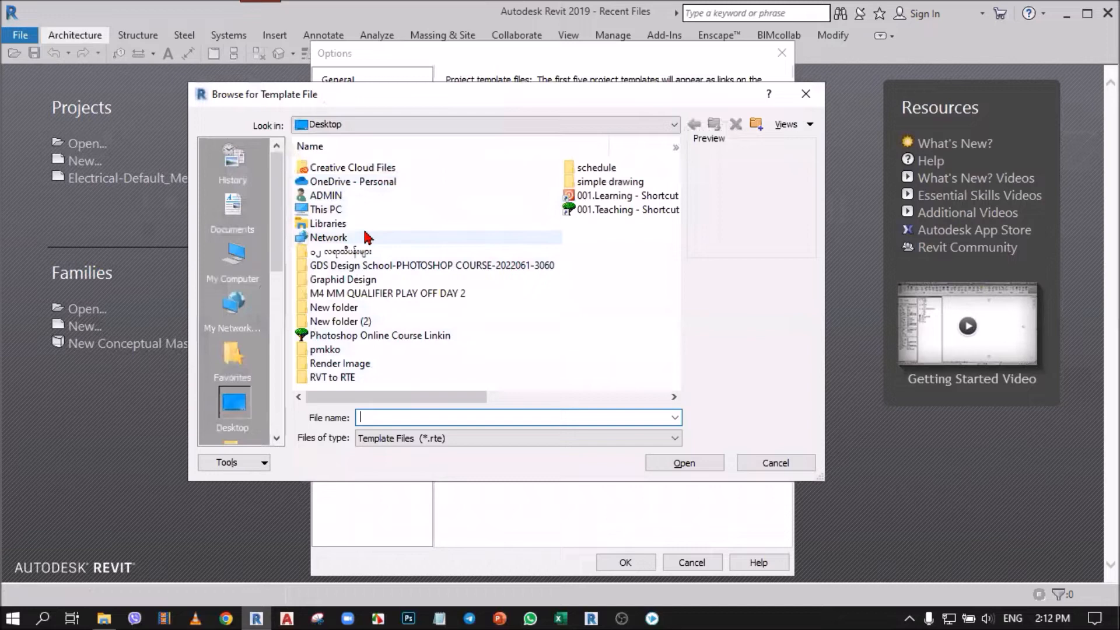
pyautogui.doubleClick(340, 213)
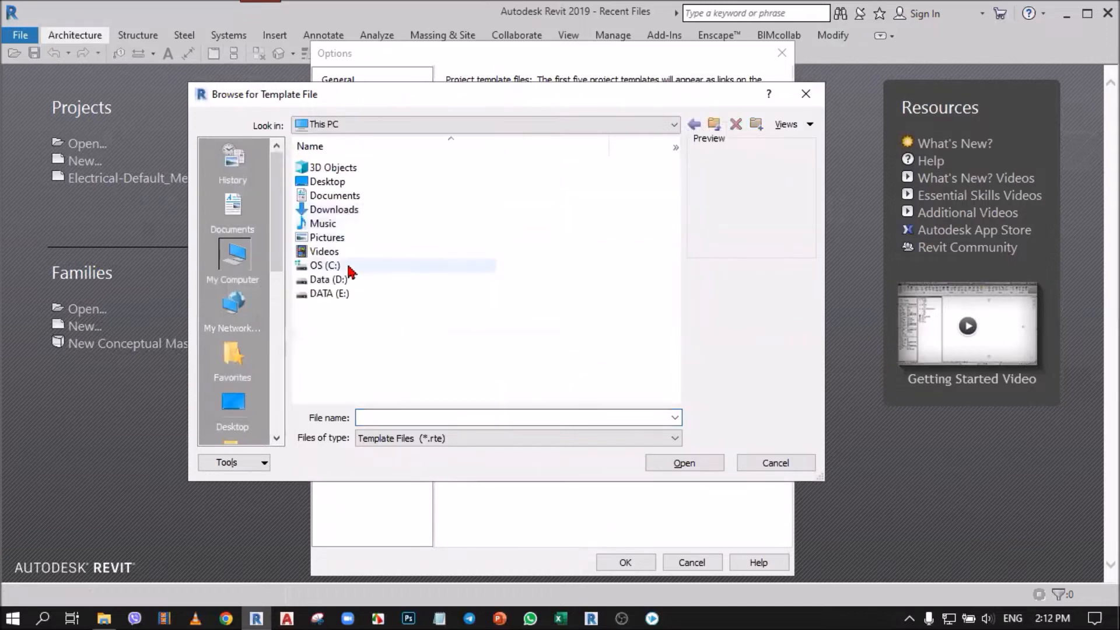
pyautogui.doubleClick(336, 295)
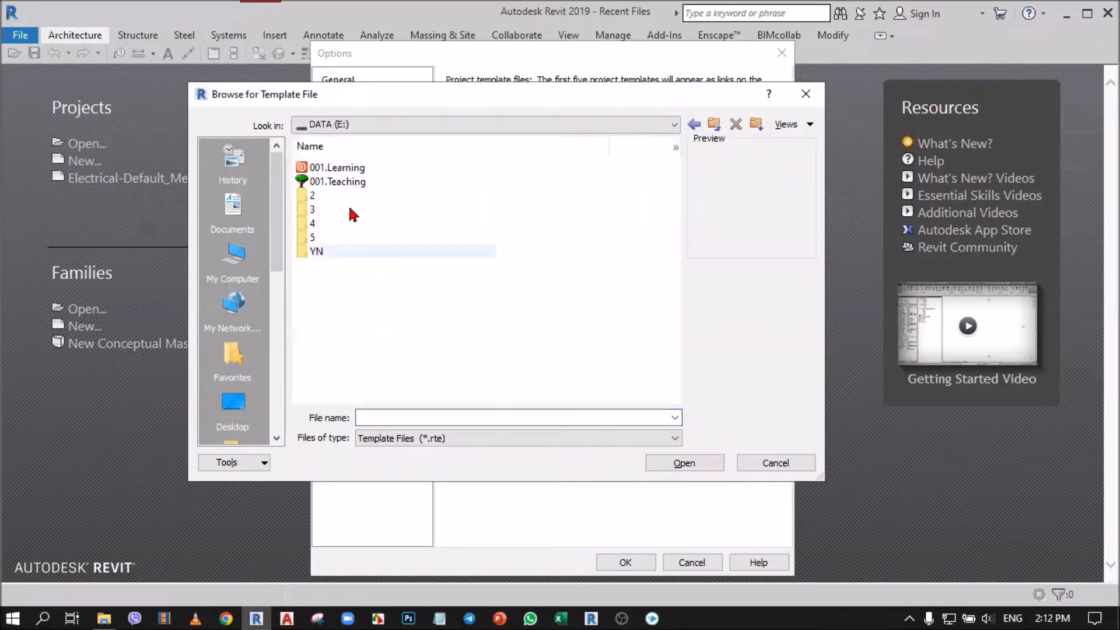
pyautogui.click(337, 183)
pyautogui.doubleClick(337, 184)
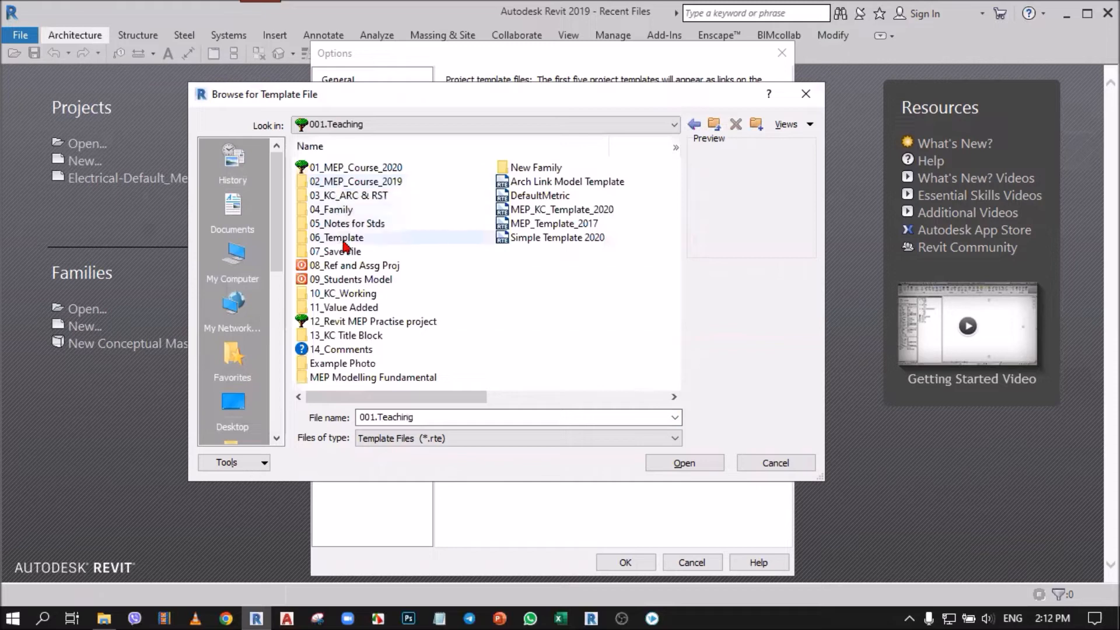
pyautogui.doubleClick(370, 210)
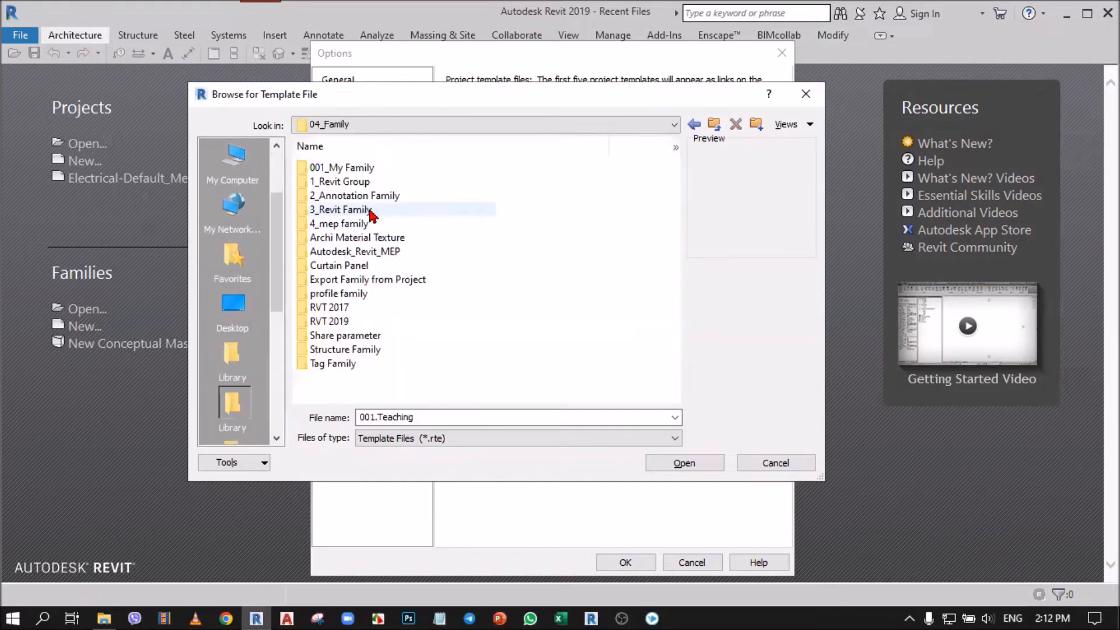
pyautogui.doubleClick(346, 322)
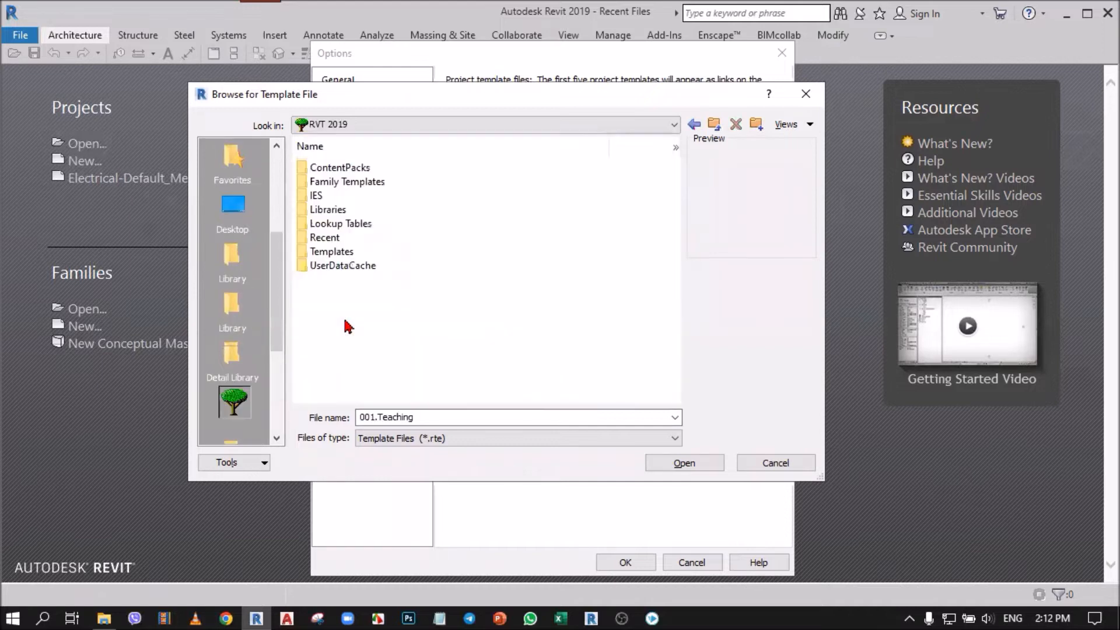
# Step: Add the DefaultMetric template from the Templates\US Metric folder to the project template list
pyautogui.click(341, 252)
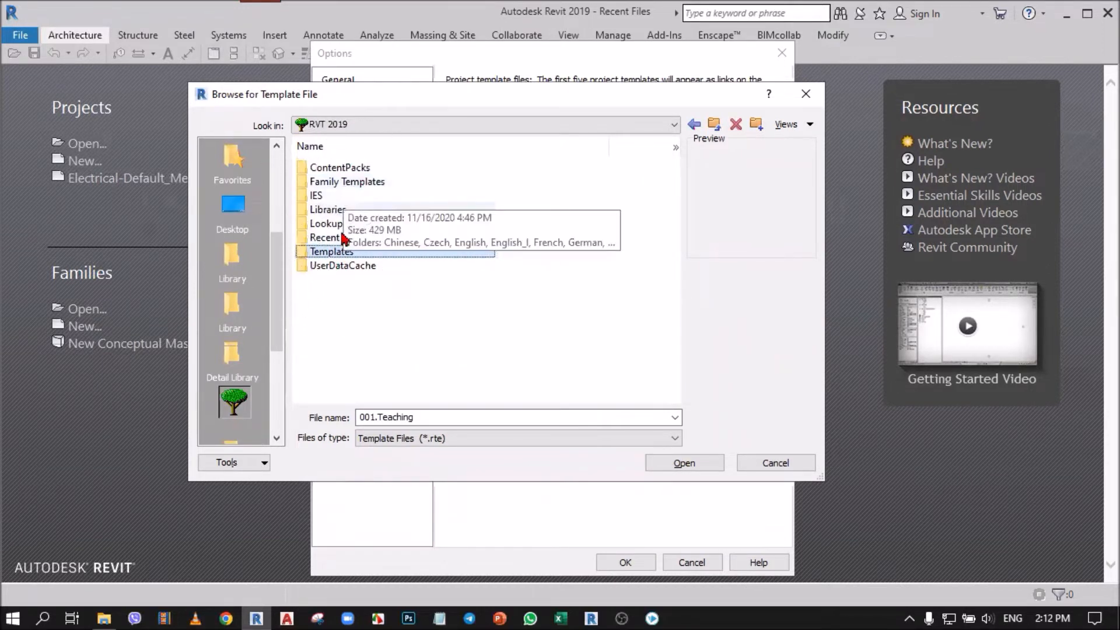
pyautogui.doubleClick(341, 256)
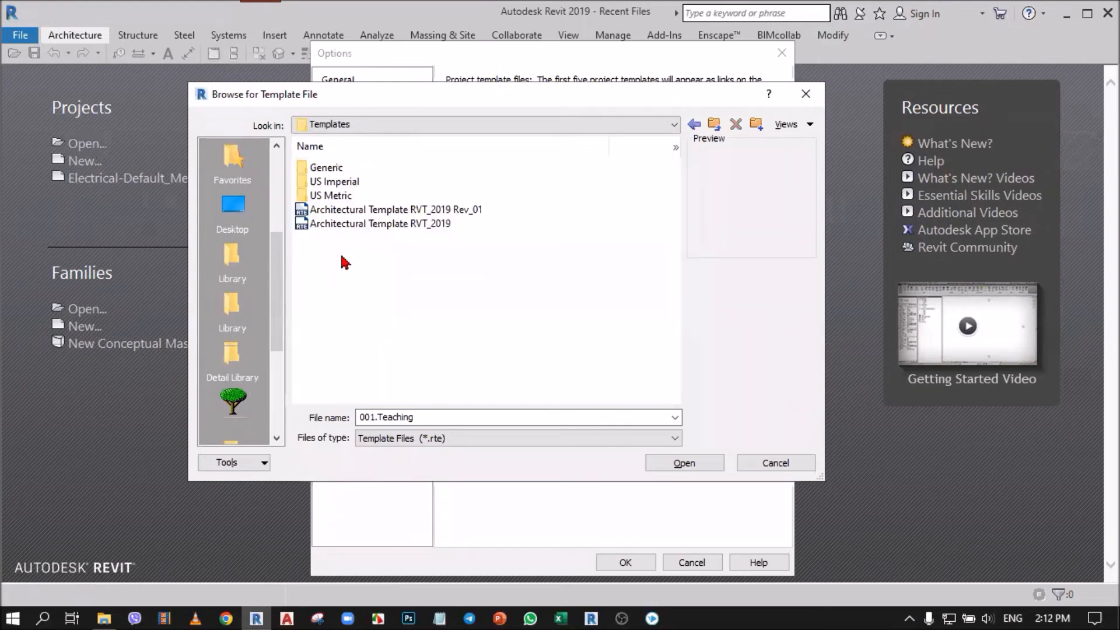
pyautogui.doubleClick(340, 196)
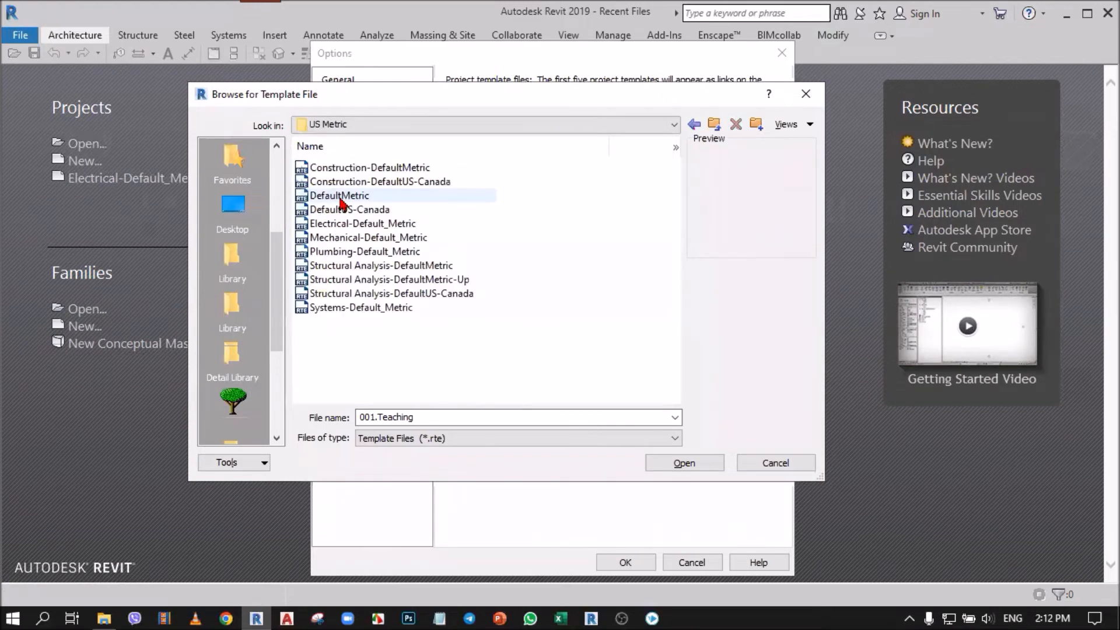
pyautogui.click(340, 196)
pyautogui.click(683, 464)
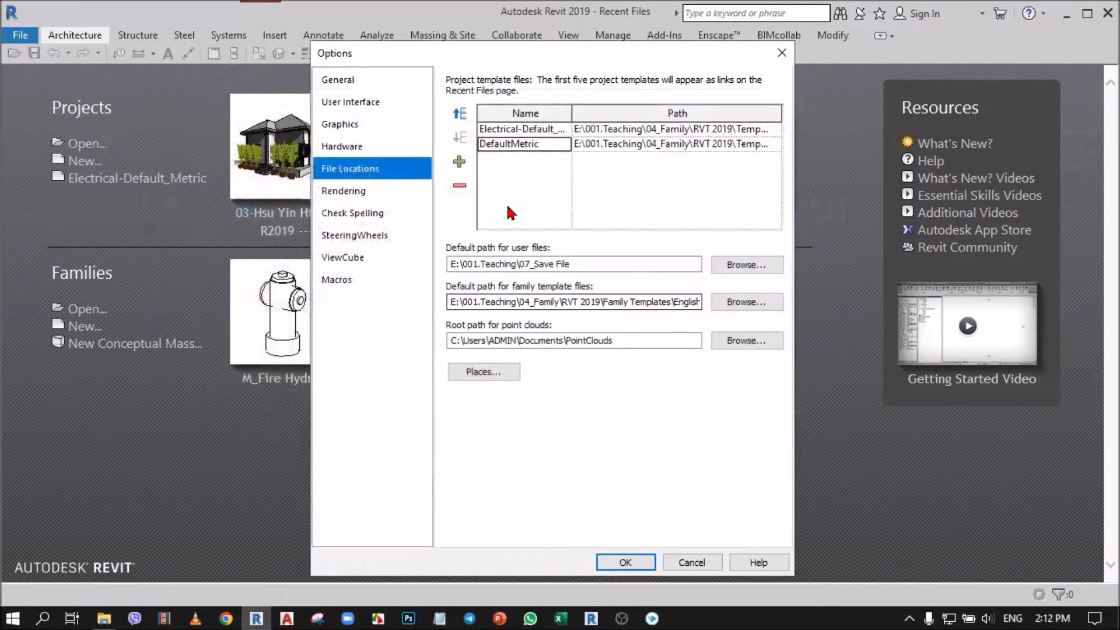
# Step: Add the Structural Analysis-DefaultMetric, Mechanical-Default_Metric and Plumbing-Default_Metric templates from the US Metric folder to the project template list
pyautogui.click(460, 163)
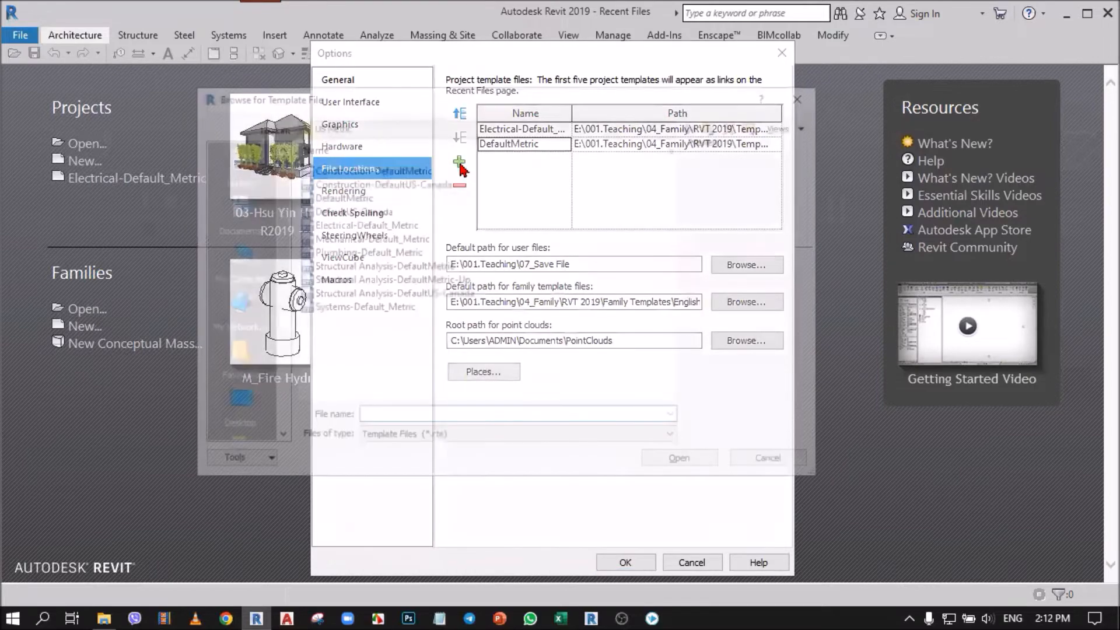
pyautogui.click(364, 266)
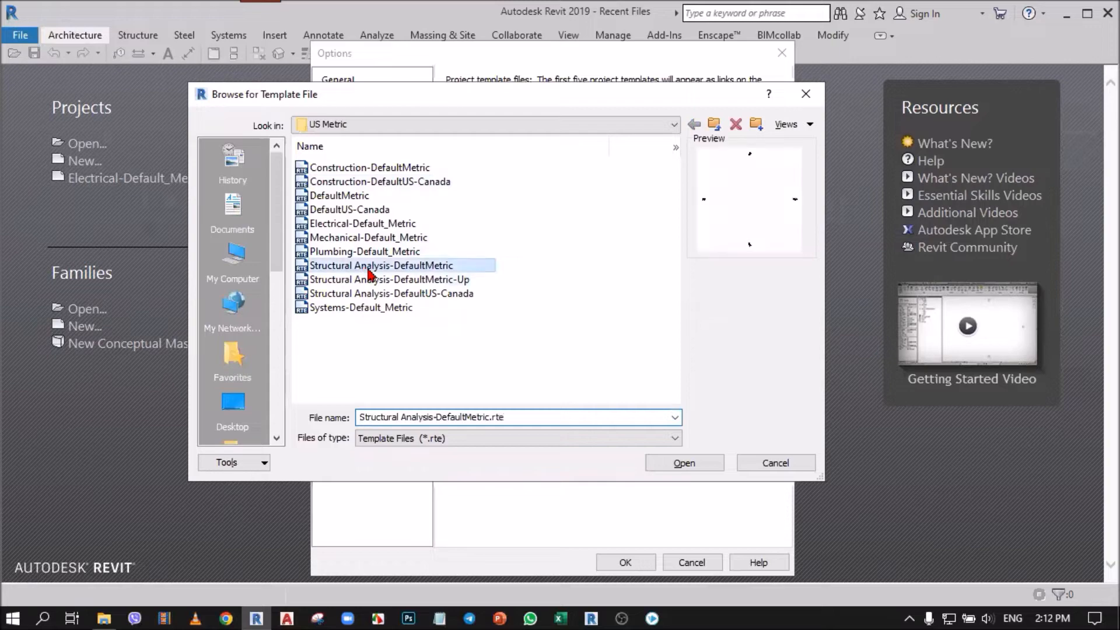
pyautogui.click(686, 463)
pyautogui.click(460, 163)
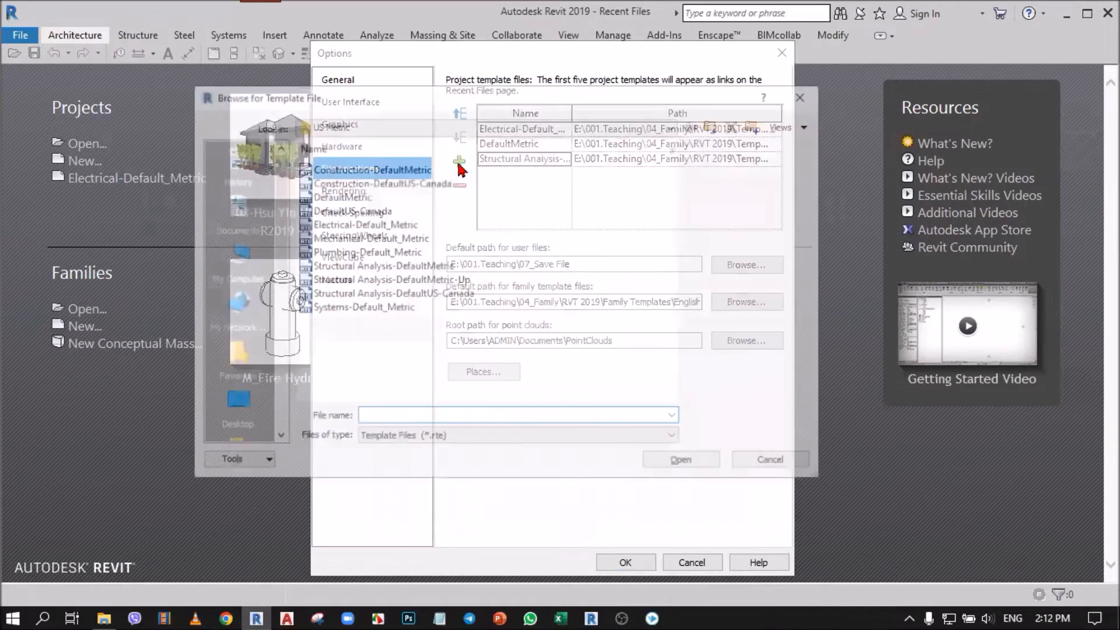
pyautogui.click(365, 238)
pyautogui.click(677, 462)
pyautogui.click(460, 164)
pyautogui.click(351, 252)
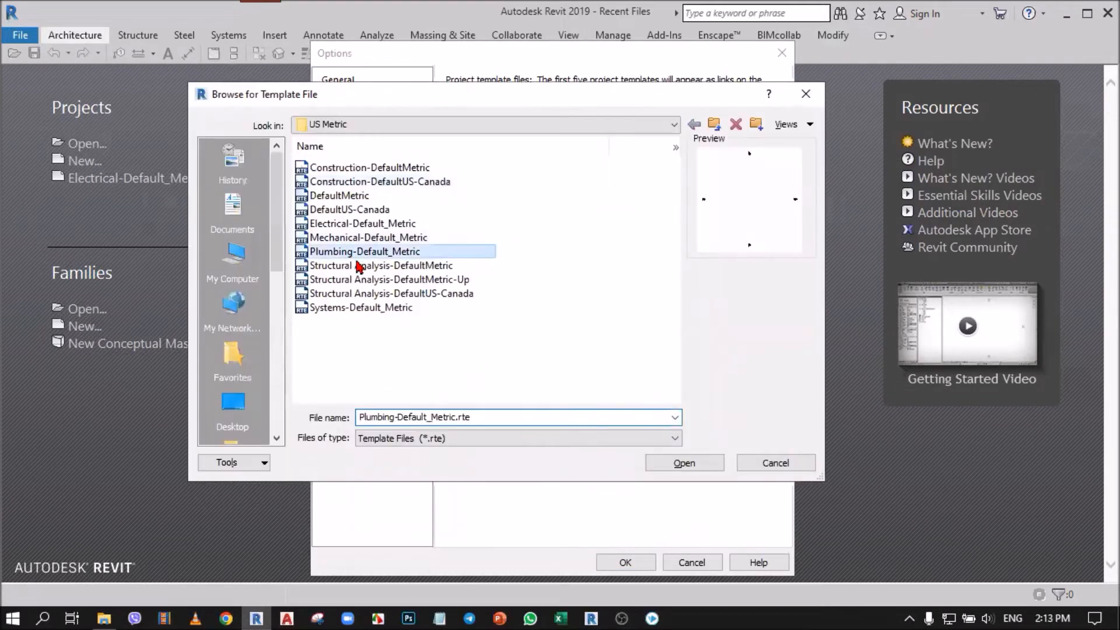
pyautogui.click(680, 462)
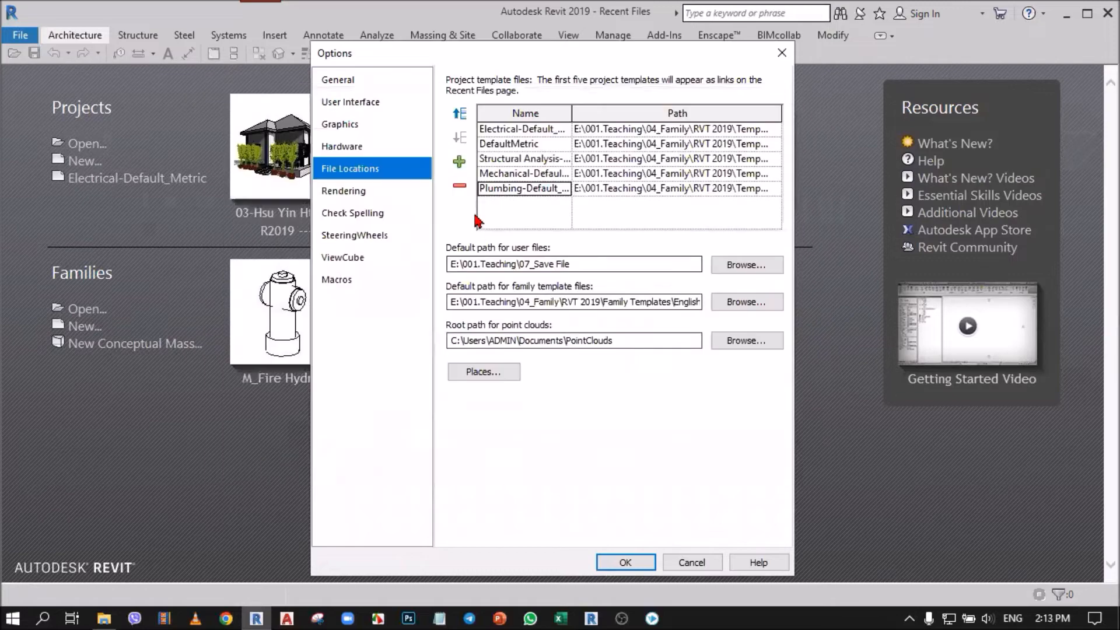
# Step: Reorder the project template list so Plumbing-Default_Metric comes first and Electrical-Default_Metric comes last
pyautogui.click(459, 115)
pyautogui.click(459, 115)
pyautogui.click(459, 115)
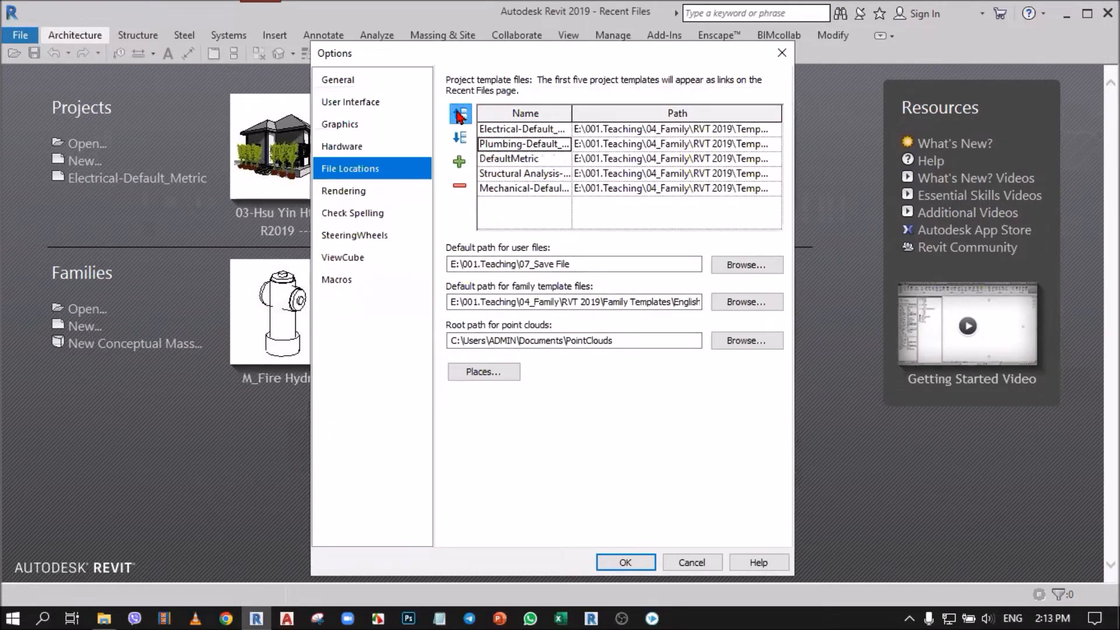
pyautogui.click(459, 115)
pyautogui.click(514, 145)
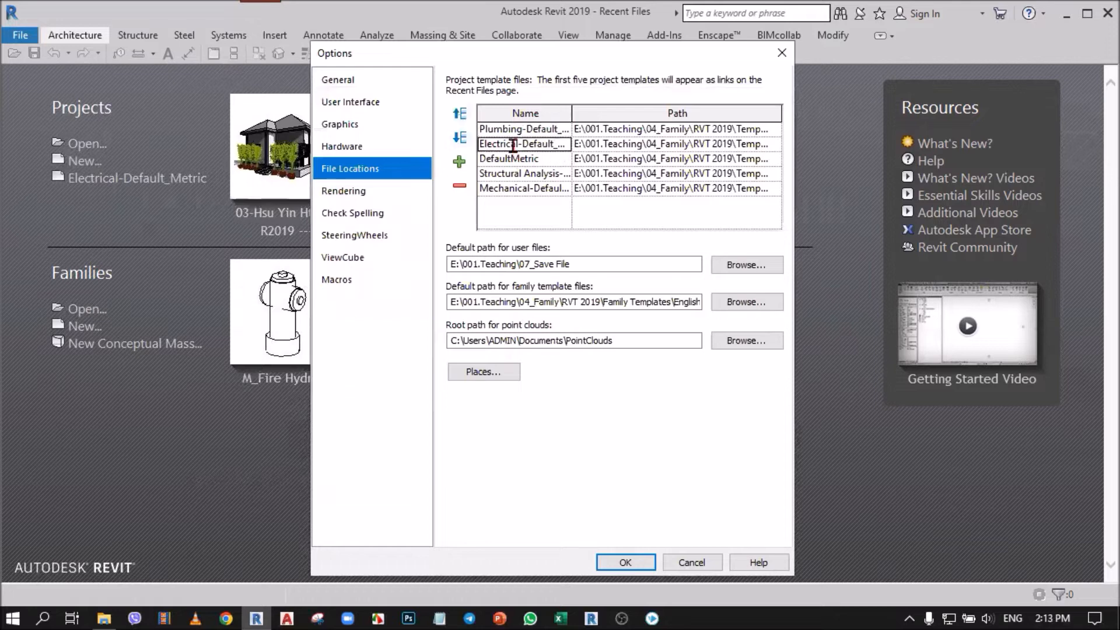
pyautogui.click(463, 140)
pyautogui.click(463, 140)
pyautogui.click(463, 140)
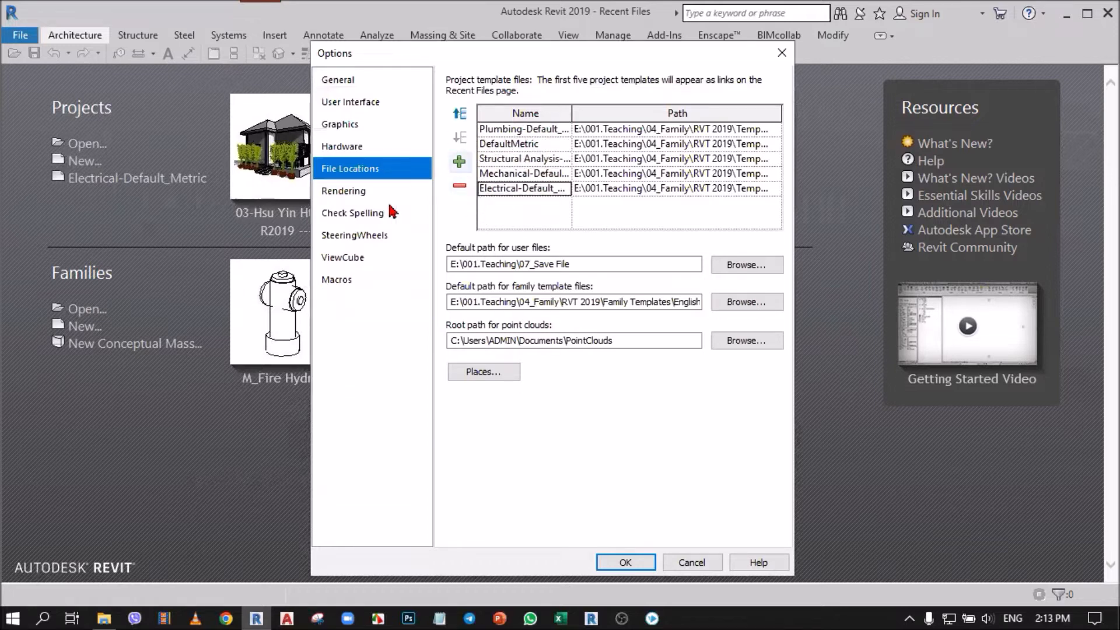
pyautogui.click(118, 196)
pyautogui.click(118, 196)
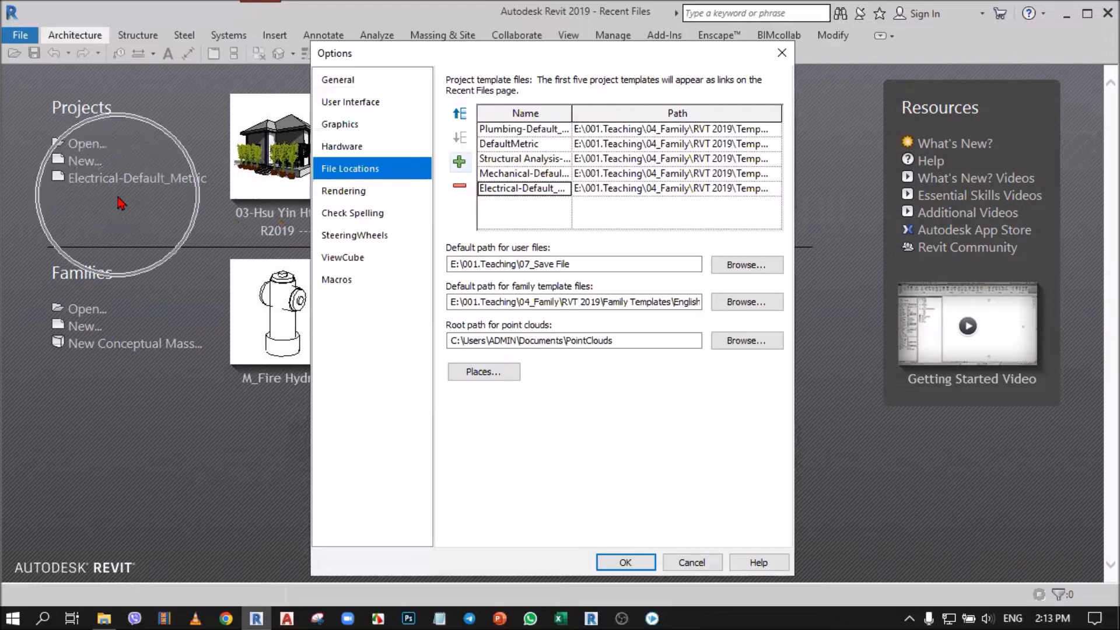
pyautogui.press('ctrl')
pyautogui.press('ctrl')
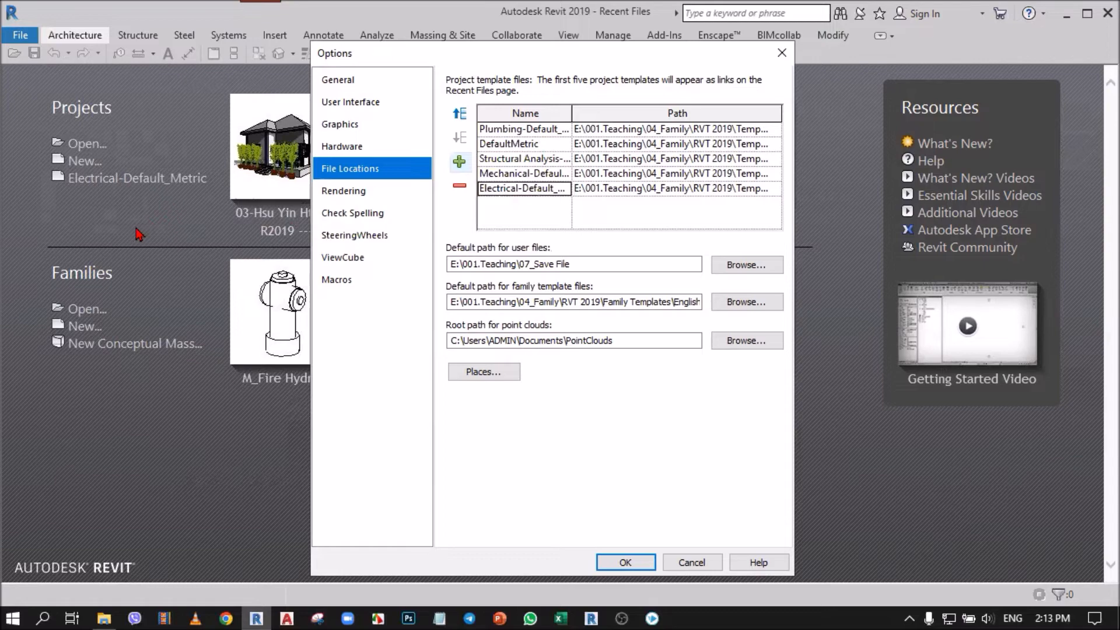
# Step: Add Construction-DefaultUS-Canada as a sixth project template and apply the options
pyautogui.click(459, 162)
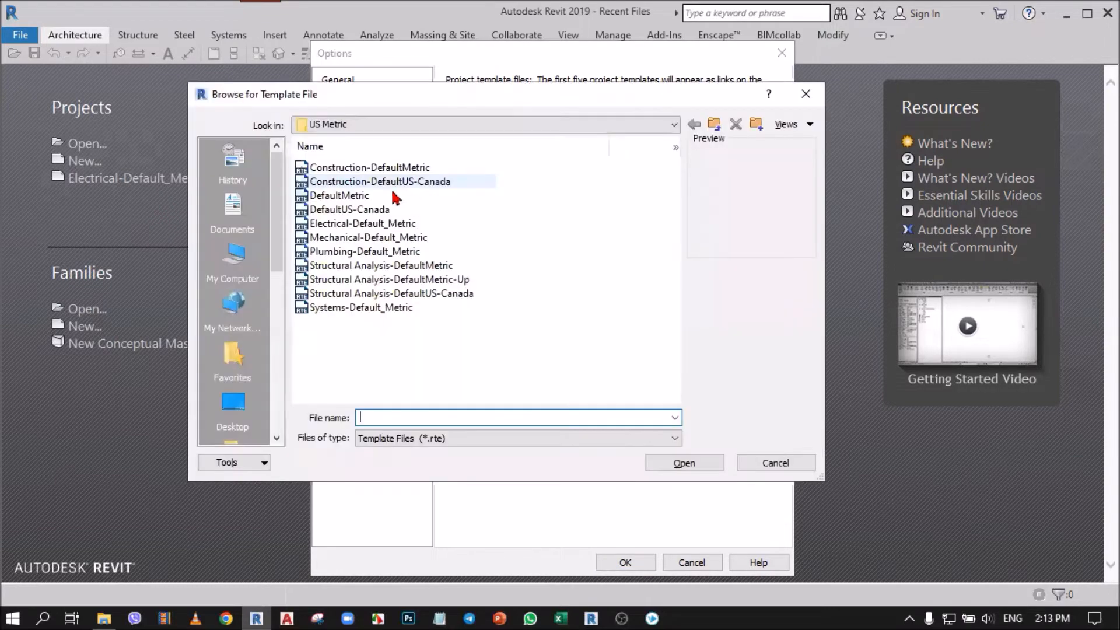
pyautogui.click(390, 182)
pyautogui.click(684, 462)
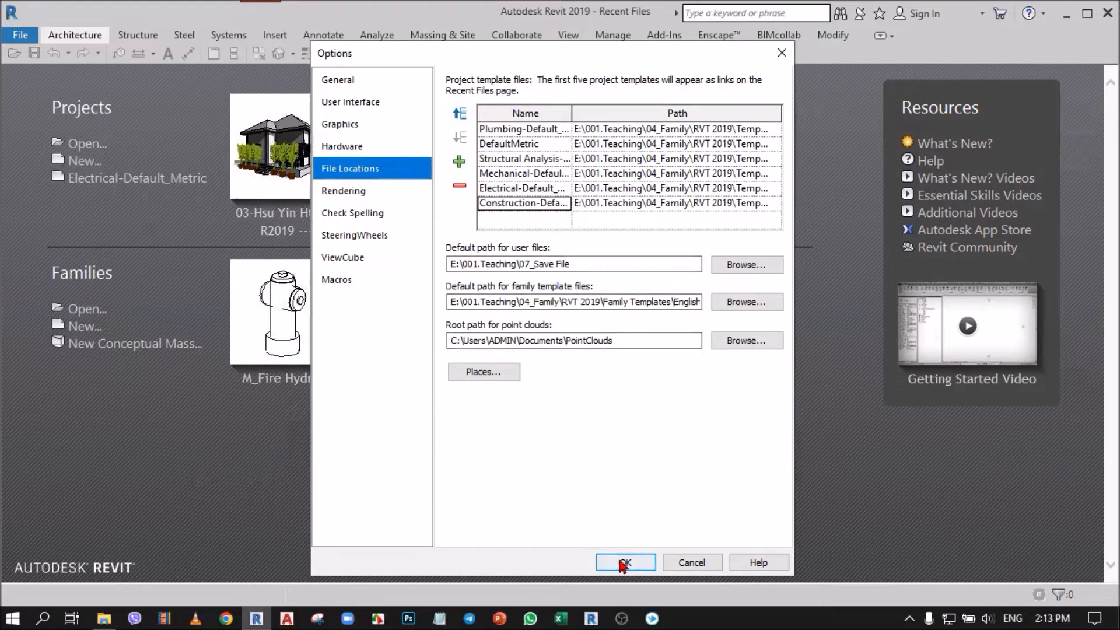
pyautogui.press('ctrl')
pyautogui.press('ctrl')
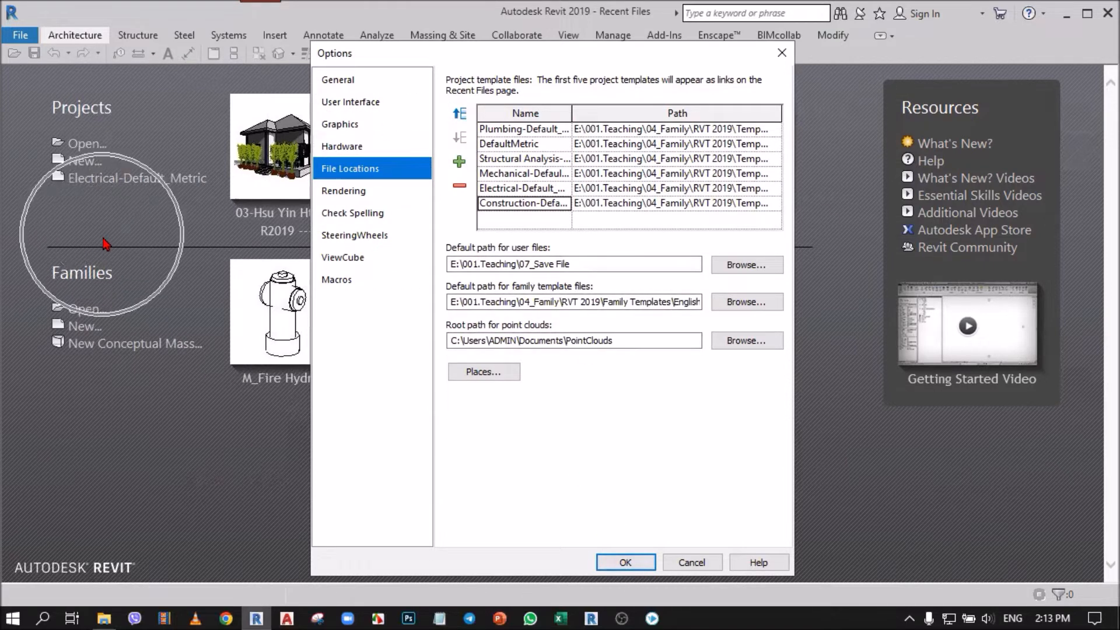
pyautogui.click(628, 563)
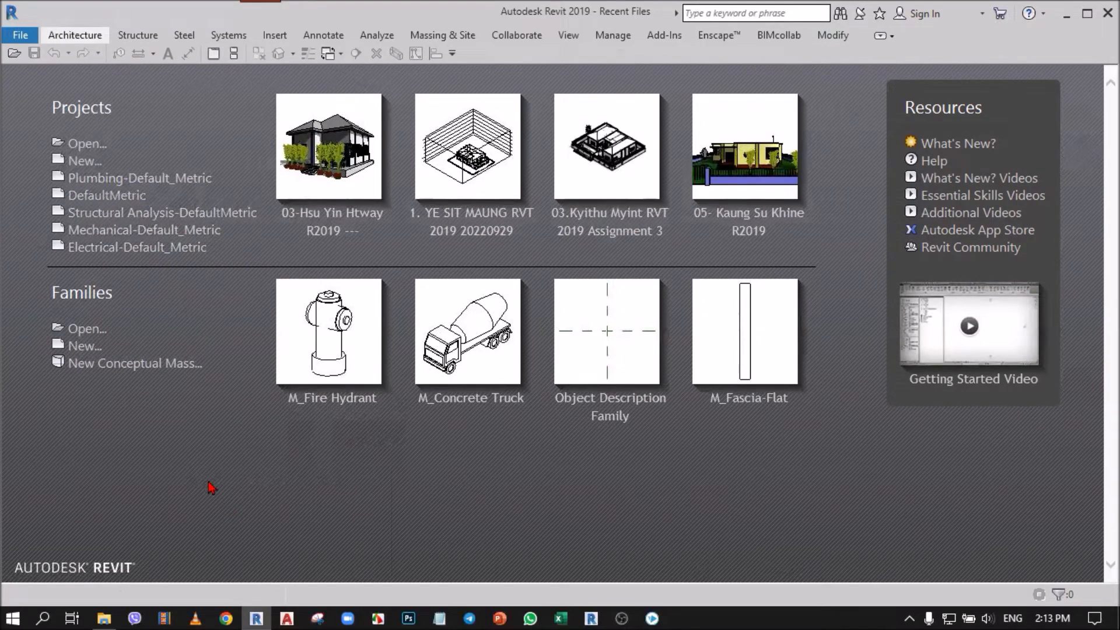
# Step: Review the template choices for a new project, try Construction-DefaultUS-Canada, and cancel without creating the project
pyautogui.click(79, 164)
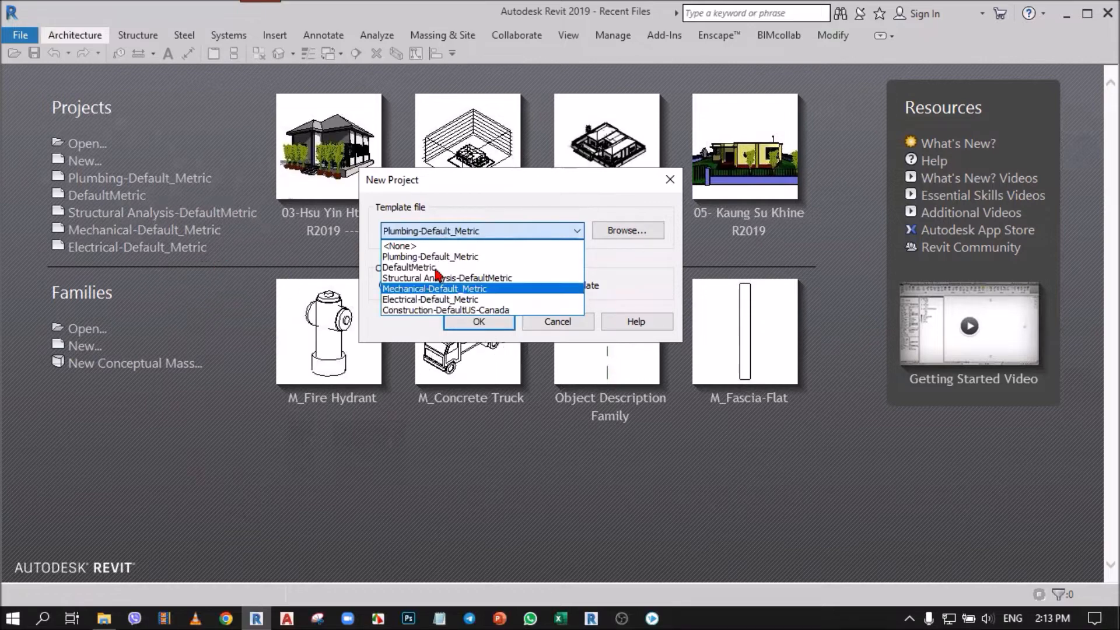
pyautogui.click(435, 310)
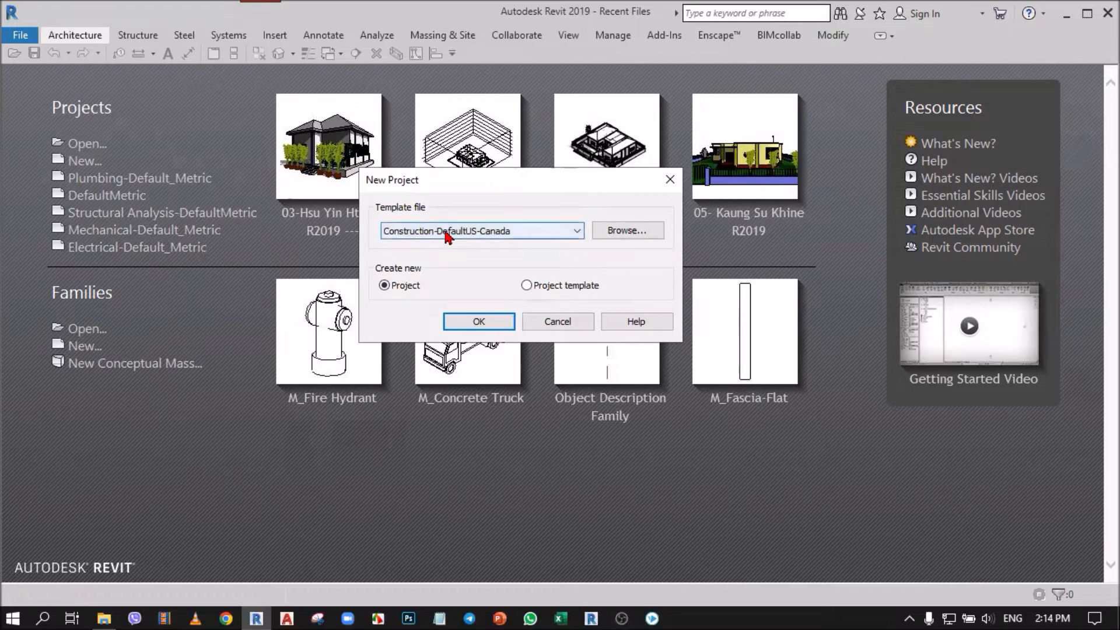
pyautogui.click(556, 322)
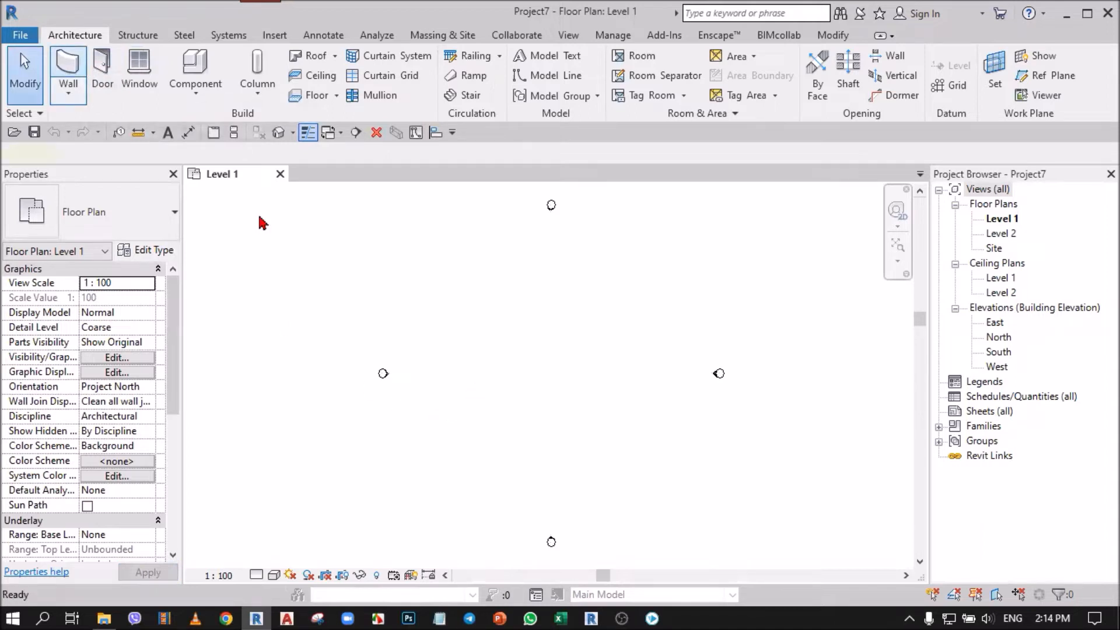
# Step: Draw a horizontal Generic - 200mm wall about 13000 mm long in the Level 1 plan and display it in the default 3D view
pyautogui.click(206, 157)
pyautogui.click(210, 183)
pyautogui.click(490, 376)
pyautogui.click(577, 375)
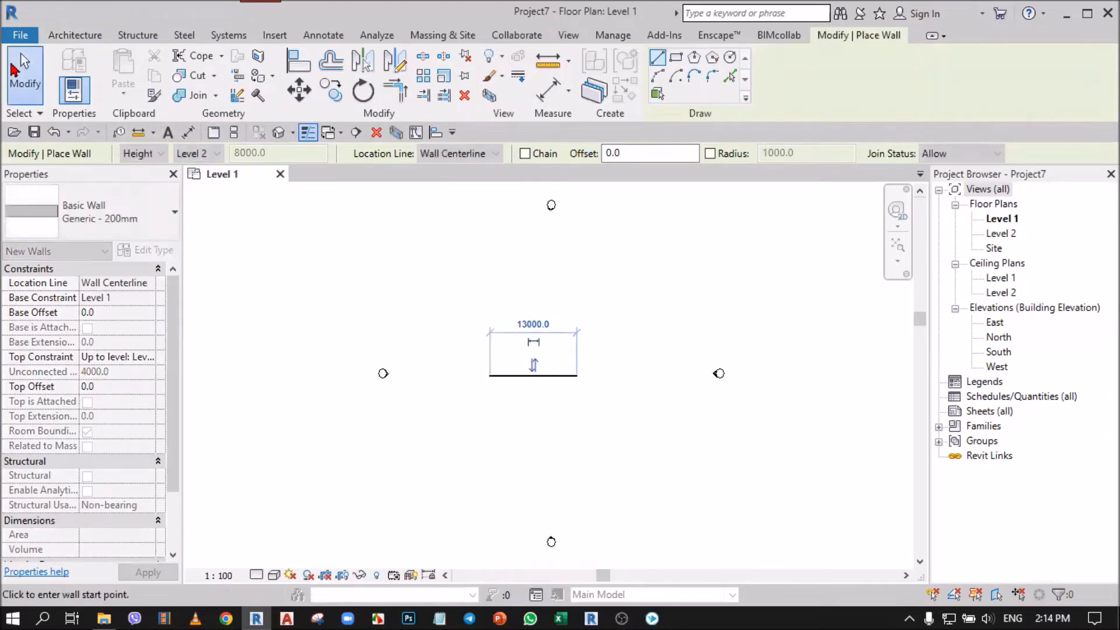
pyautogui.click(12, 69)
pyautogui.click(279, 132)
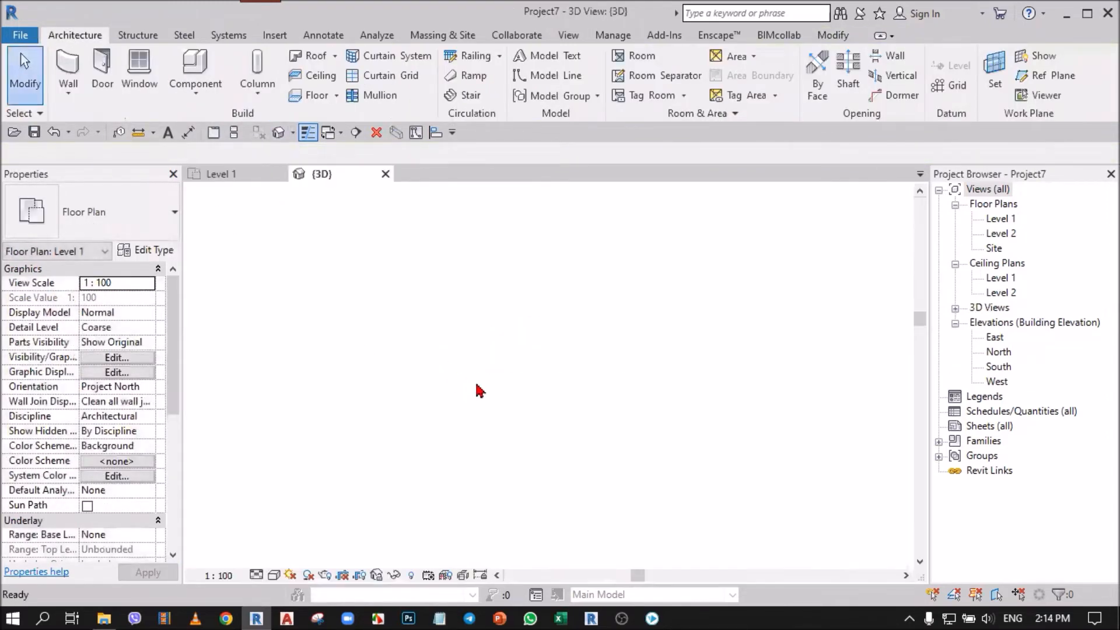
pyautogui.scroll(2, 514, 321)
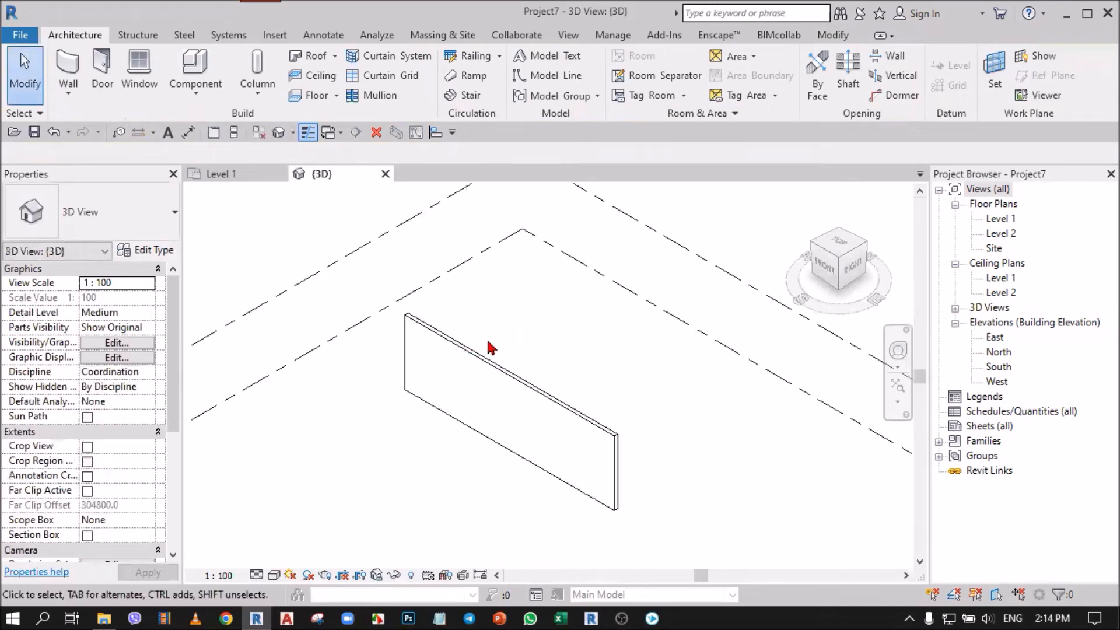
# Step: Examine the available door types and the folder path used for loading door families, and leave door placement without placing anything
pyautogui.click(93, 78)
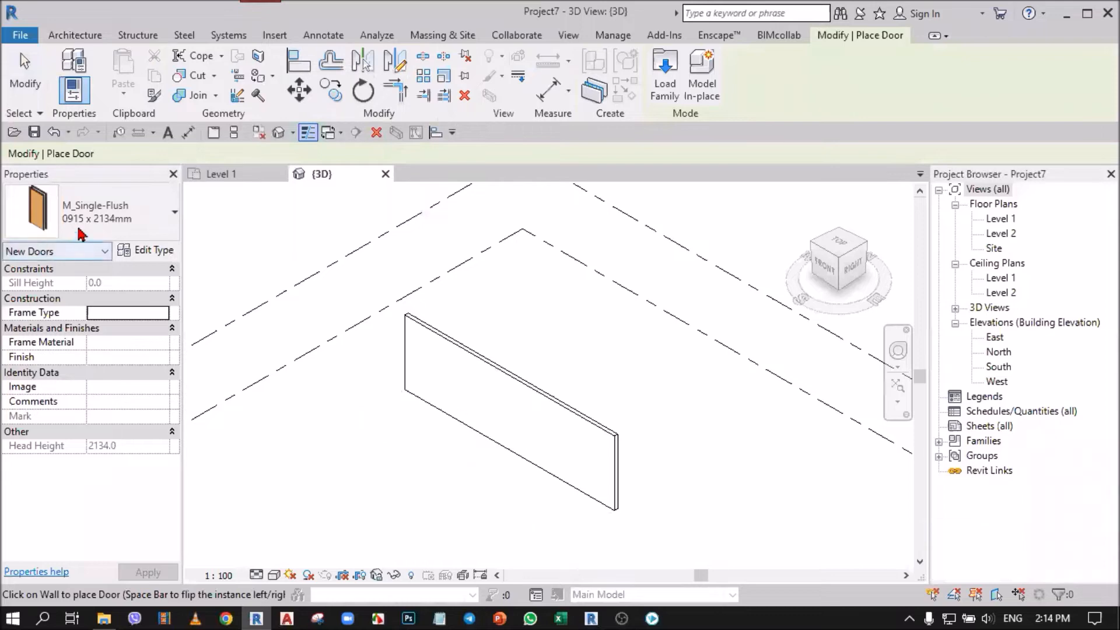
pyautogui.click(87, 213)
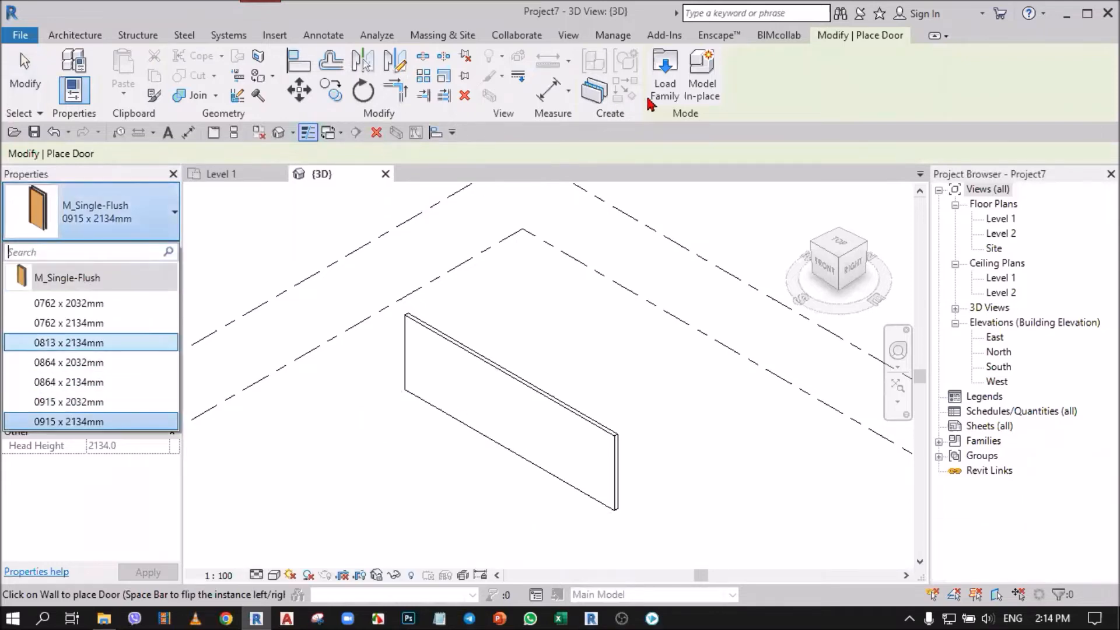
pyautogui.click(664, 75)
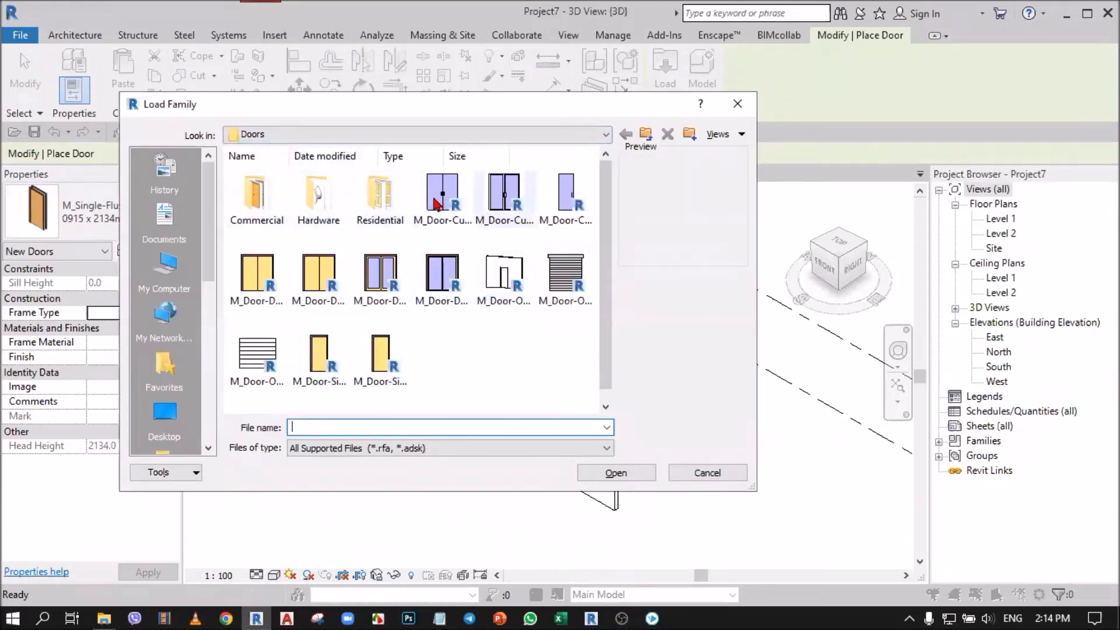
pyautogui.click(399, 133)
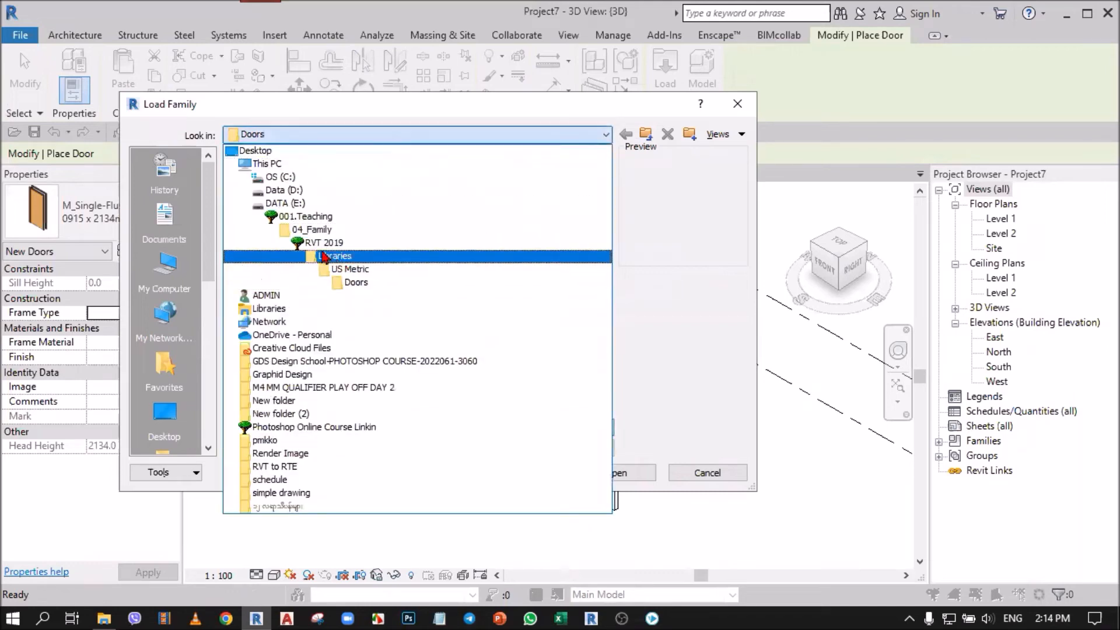
pyautogui.click(749, 106)
pyautogui.click(749, 107)
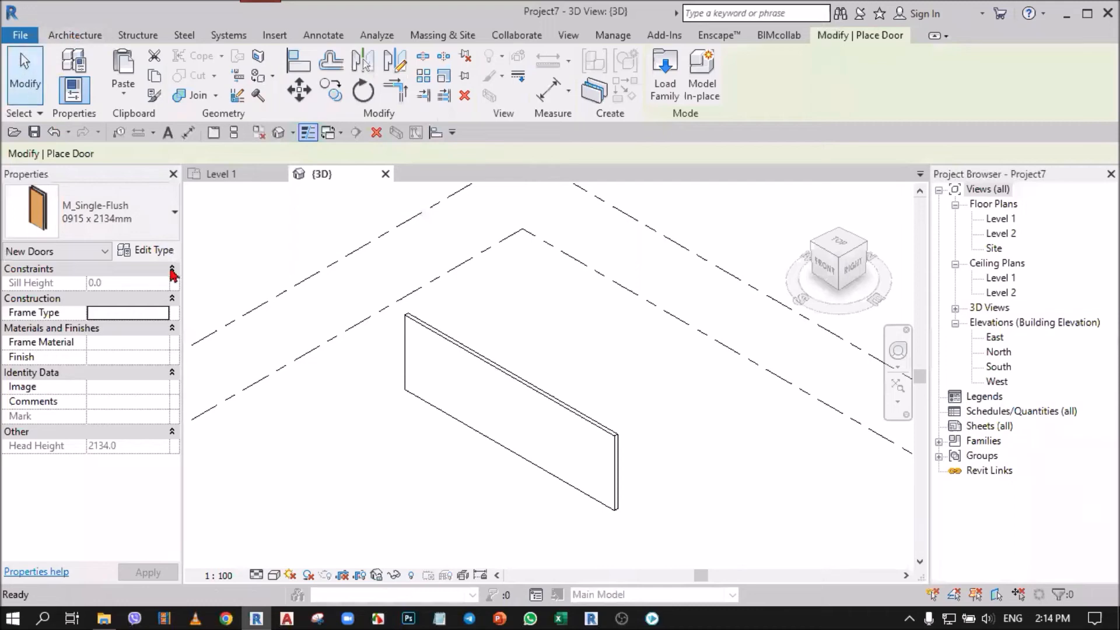
pyautogui.click(24, 73)
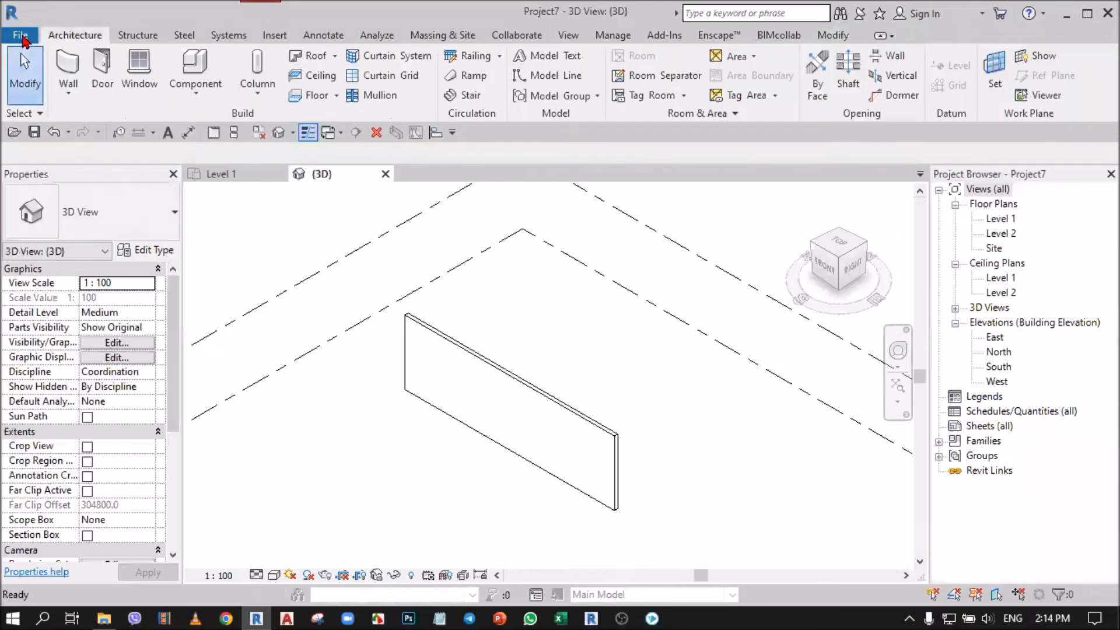
# Step: In the file location options, set the default path for user files to E:\001.Teaching\07_Save File
pyautogui.click(22, 36)
pyautogui.click(247, 408)
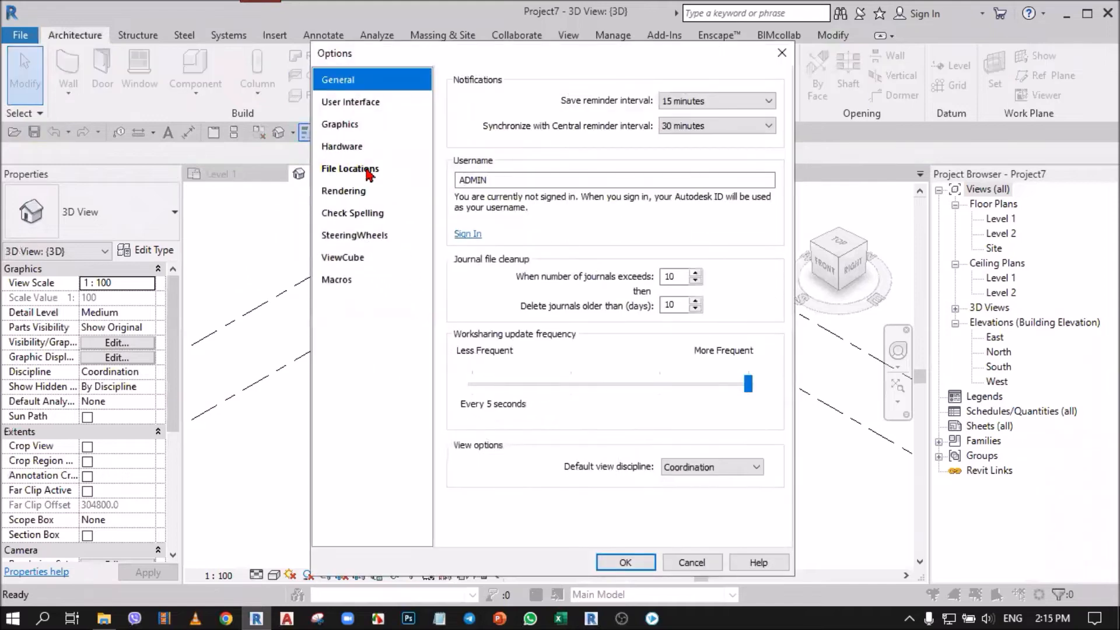
pyautogui.click(371, 171)
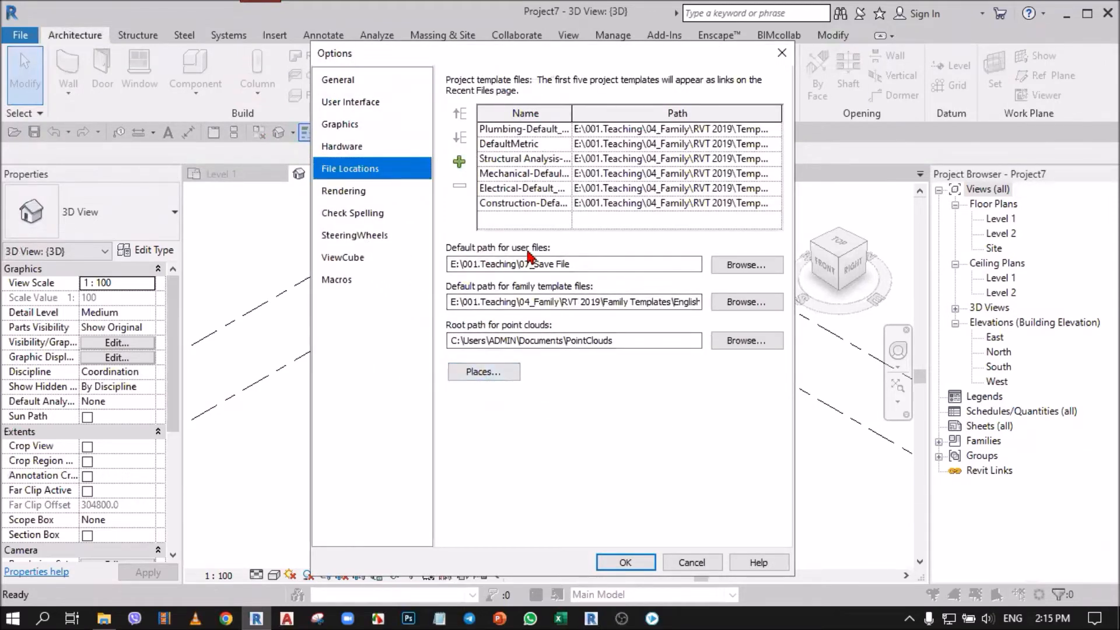
pyautogui.click(609, 265)
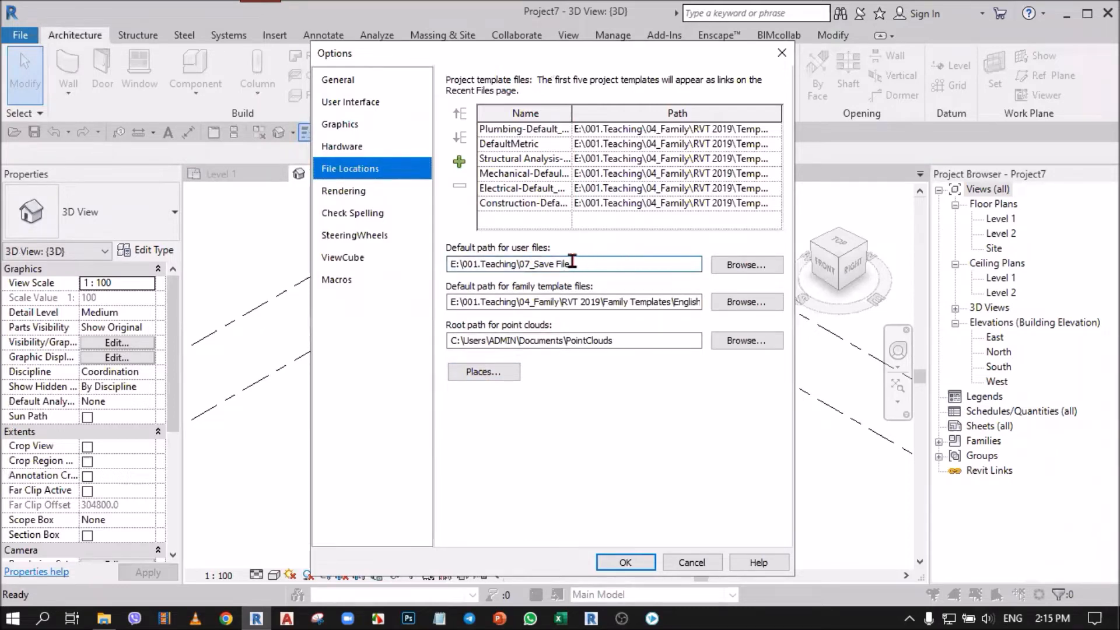
pyautogui.click(746, 265)
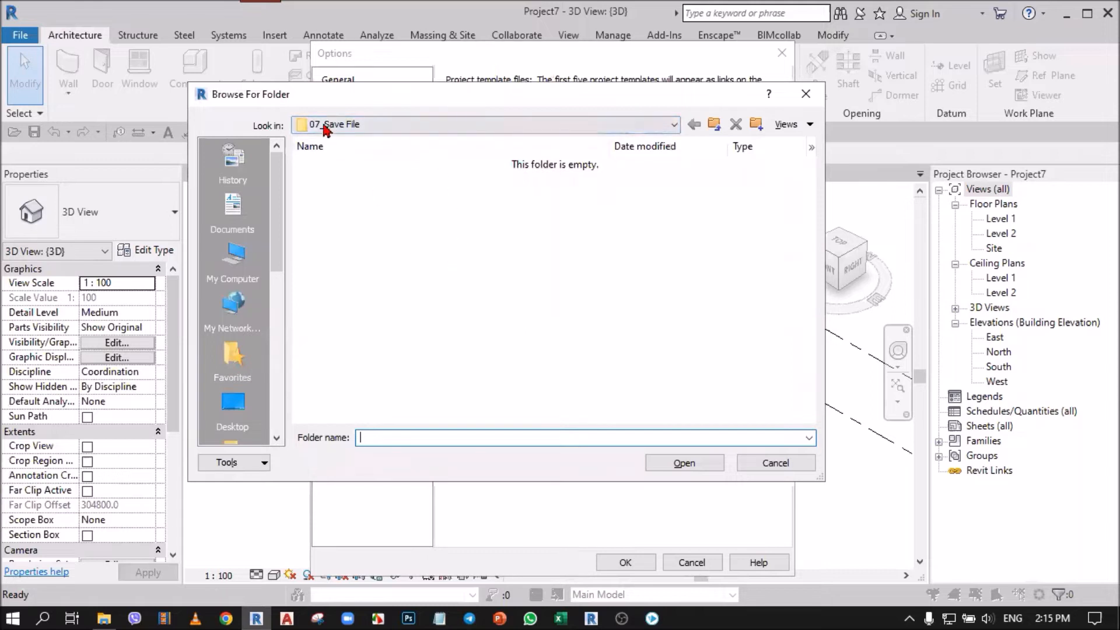
pyautogui.click(380, 124)
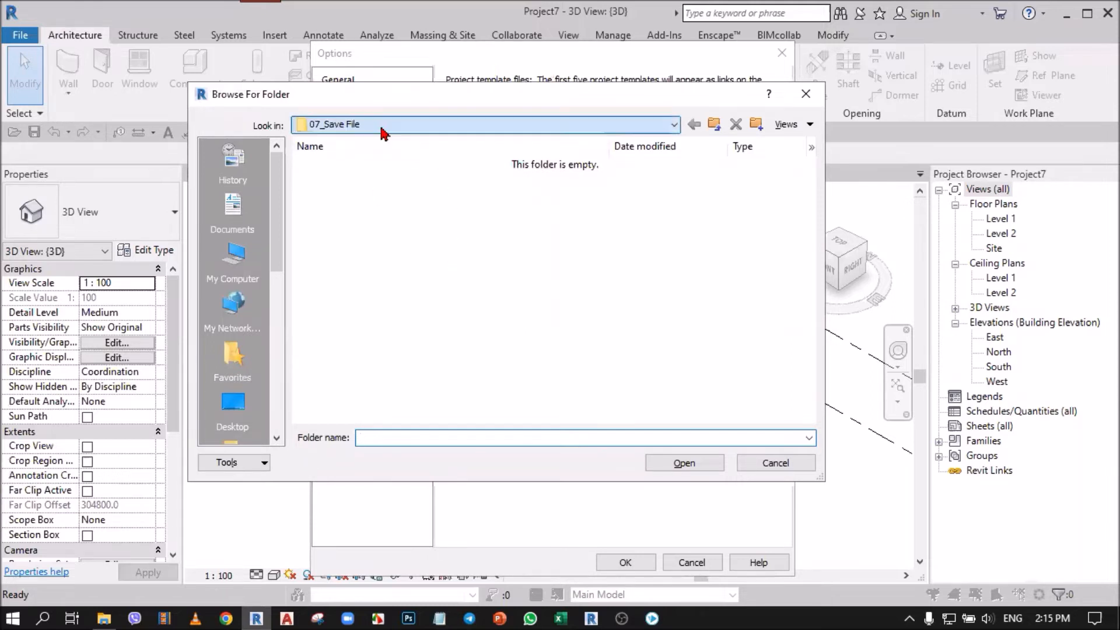
pyautogui.click(388, 220)
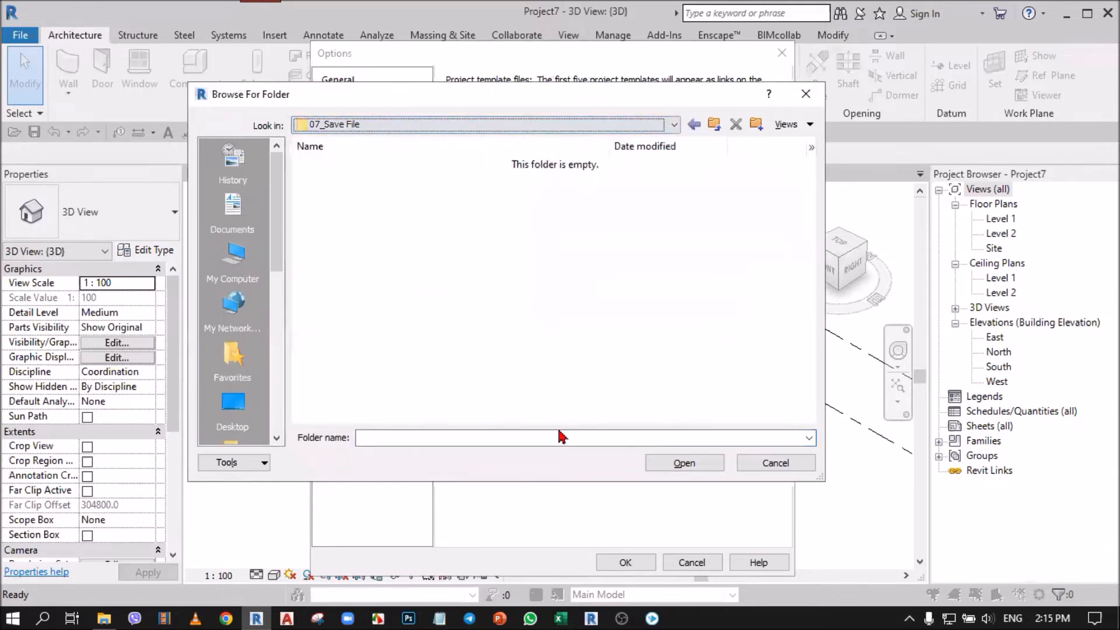
pyautogui.click(683, 462)
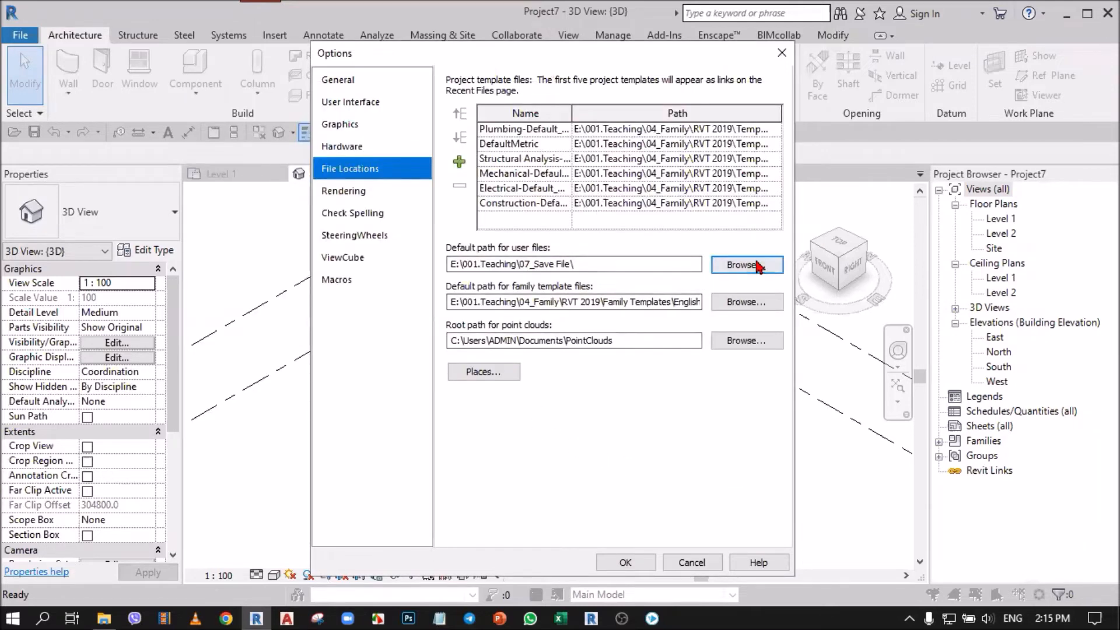
pyautogui.click(603, 266)
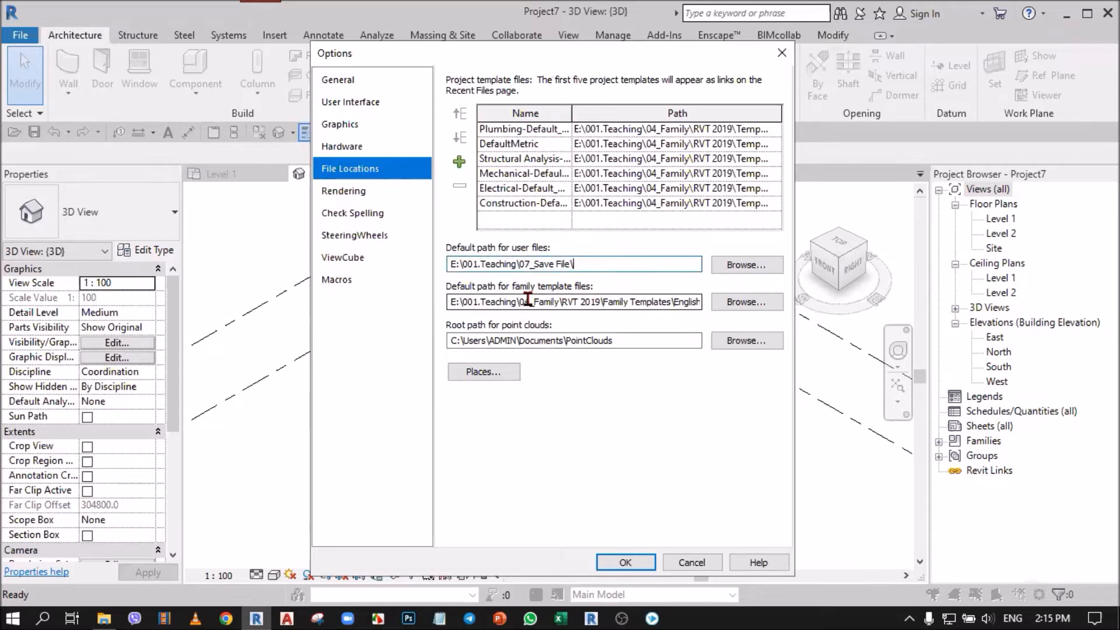
# Step: Set the default path for family template files to E:\001.Teaching\04_Family\RVT 2019\Family Templates\English
pyautogui.click(747, 303)
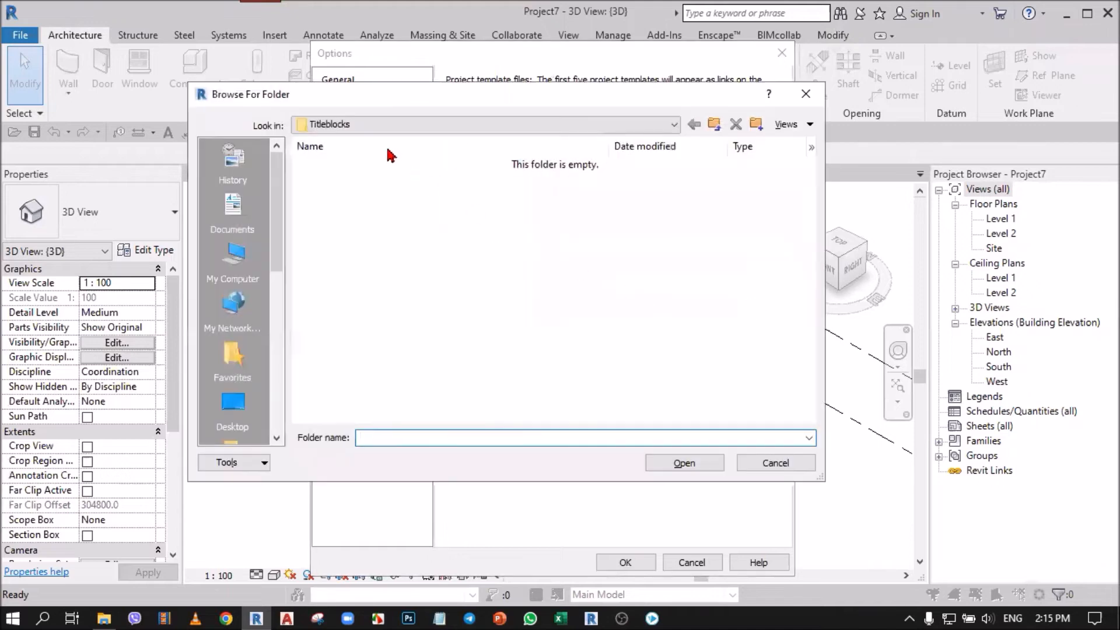
pyautogui.click(372, 125)
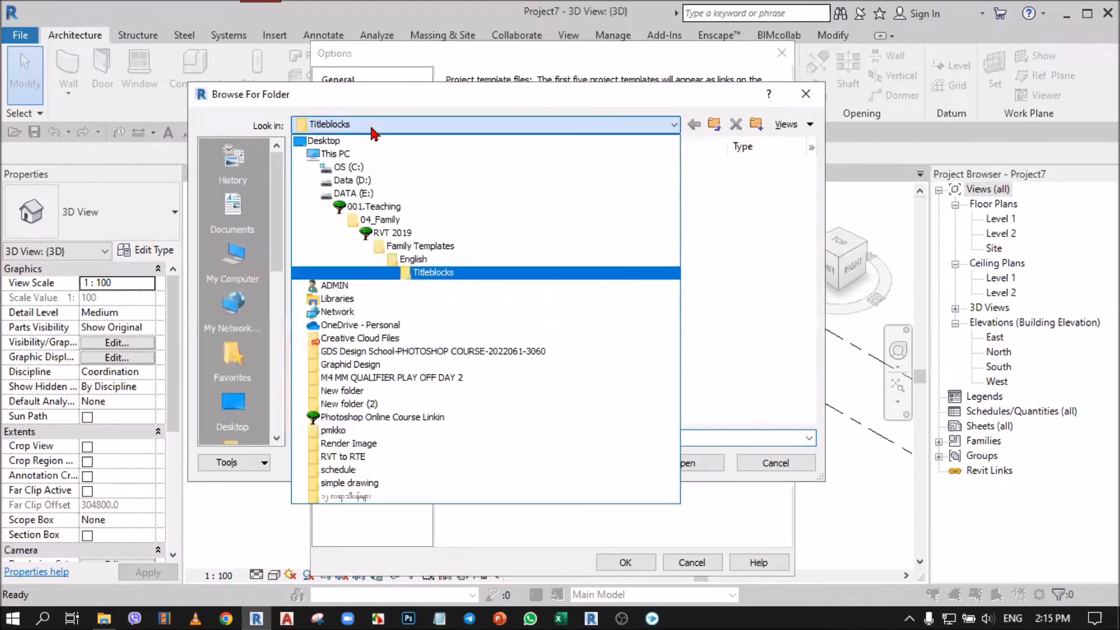
pyautogui.click(421, 246)
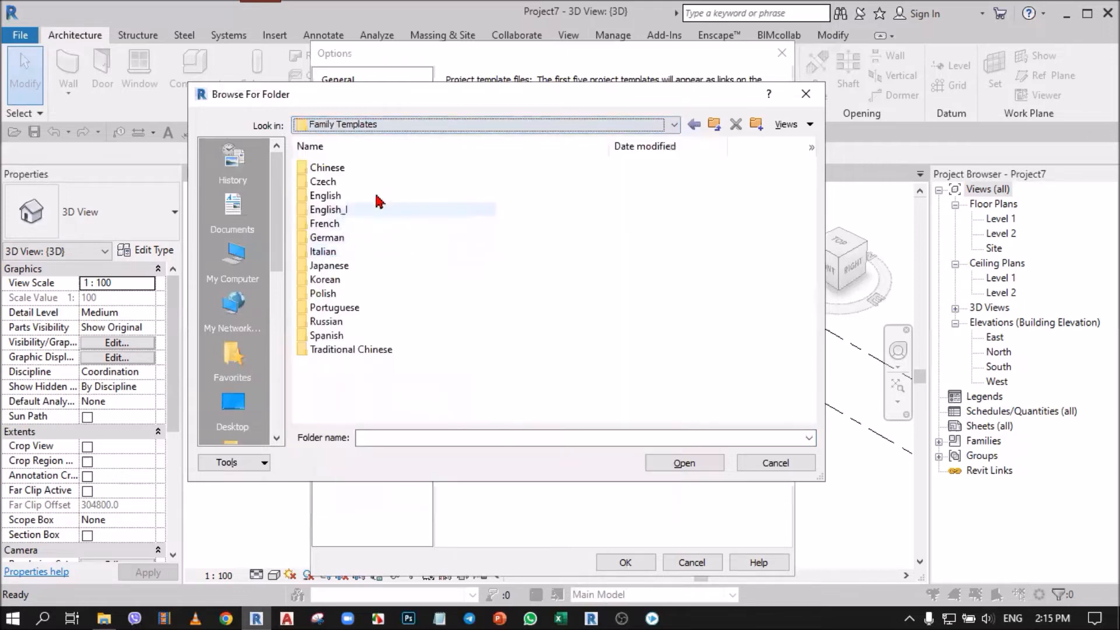
pyautogui.click(346, 197)
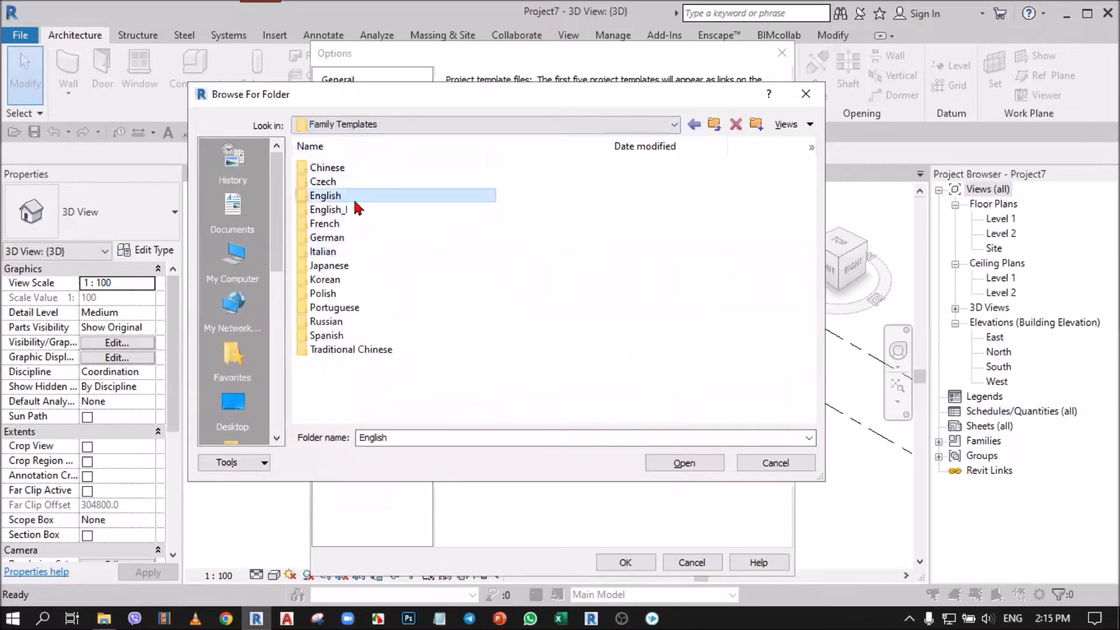
pyautogui.click(686, 464)
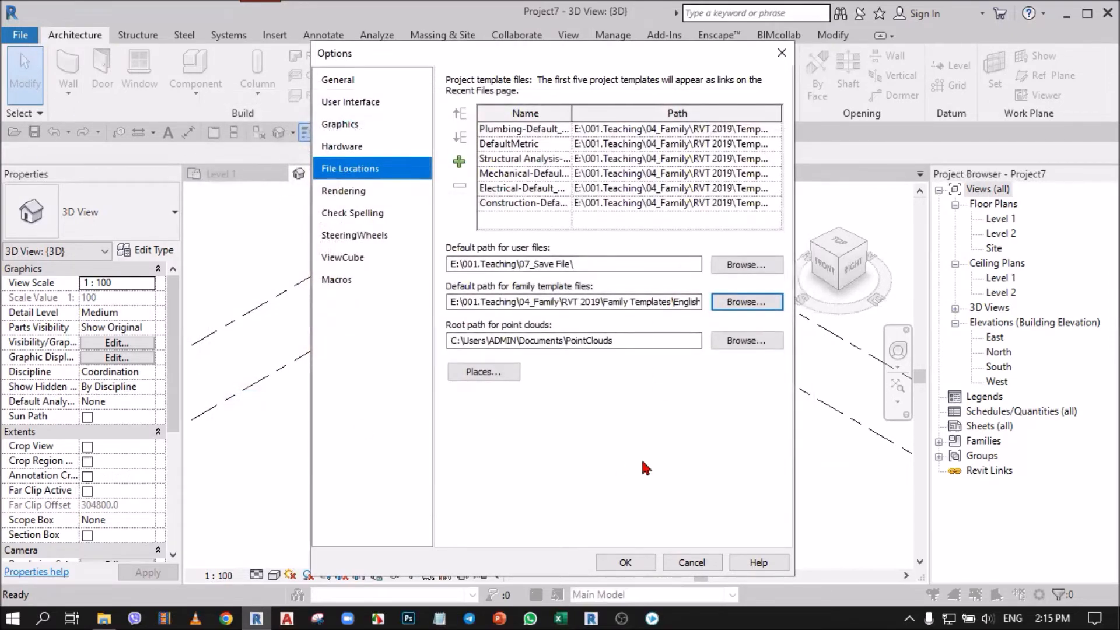
pyautogui.click(686, 301)
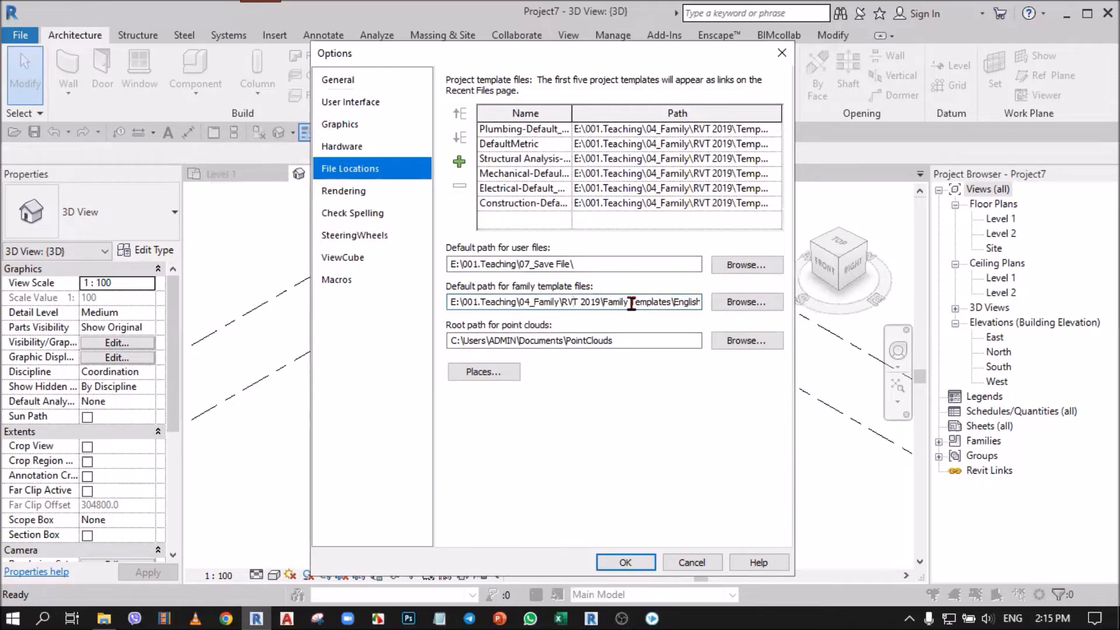
# Step: In the library places, set the Library path to E:\001.Teaching\04_Family\RVT 2019\Libraries\US Metric and apply the file location options
pyautogui.click(485, 374)
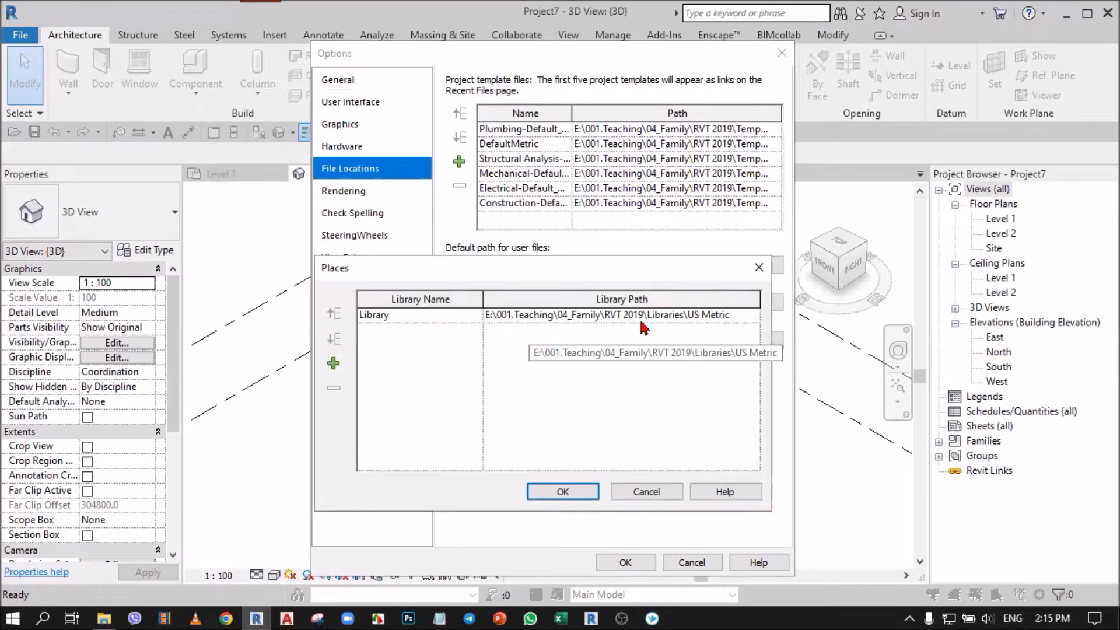
pyautogui.click(744, 318)
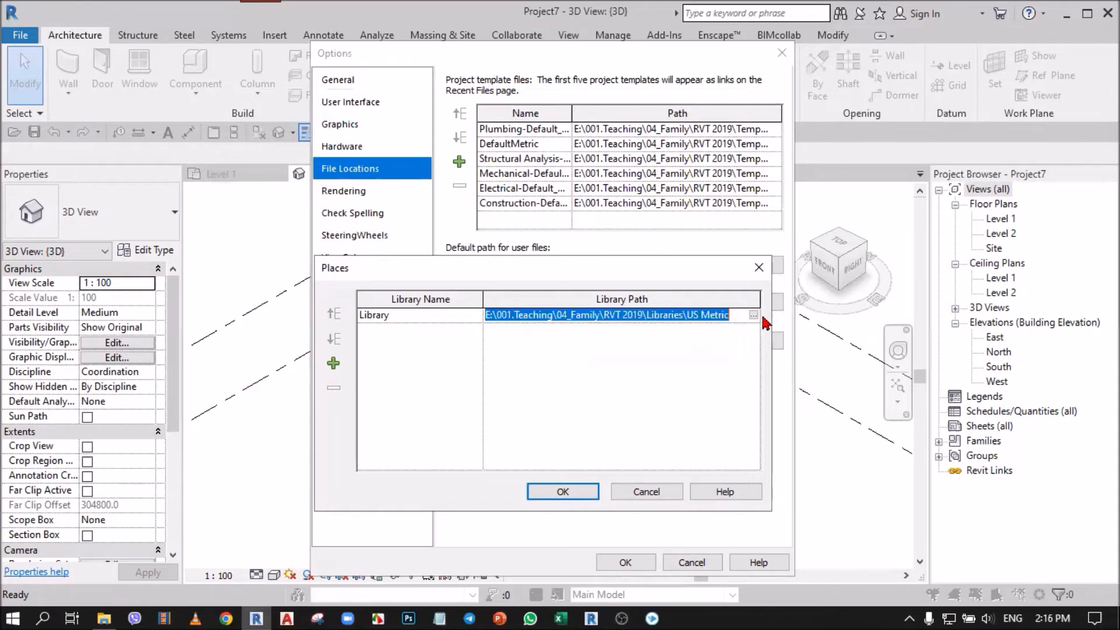
pyautogui.click(754, 317)
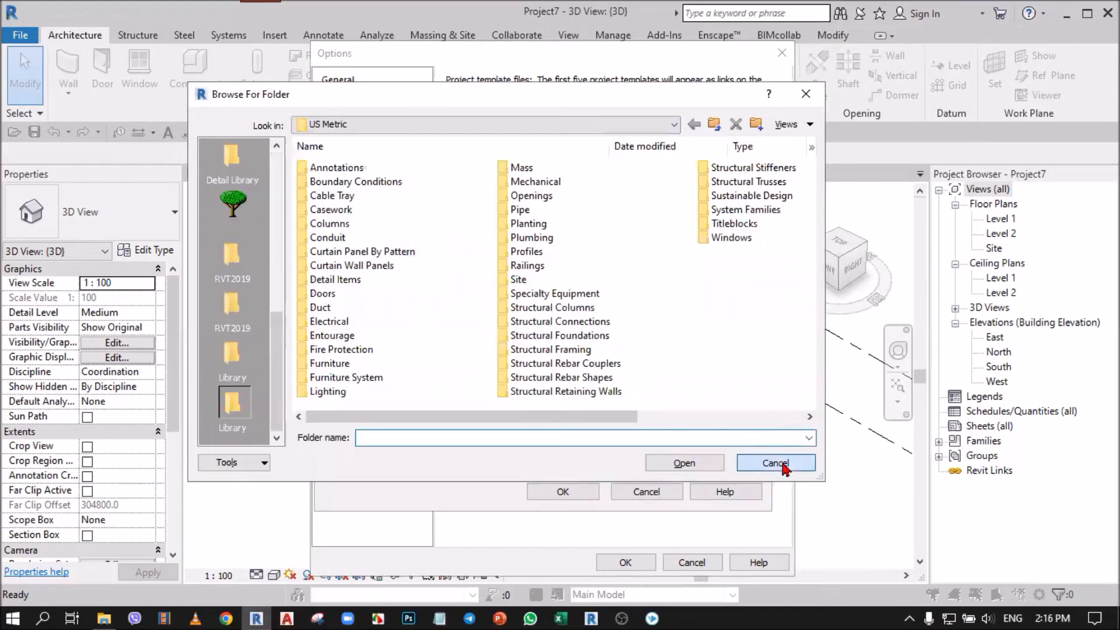
pyautogui.click(782, 463)
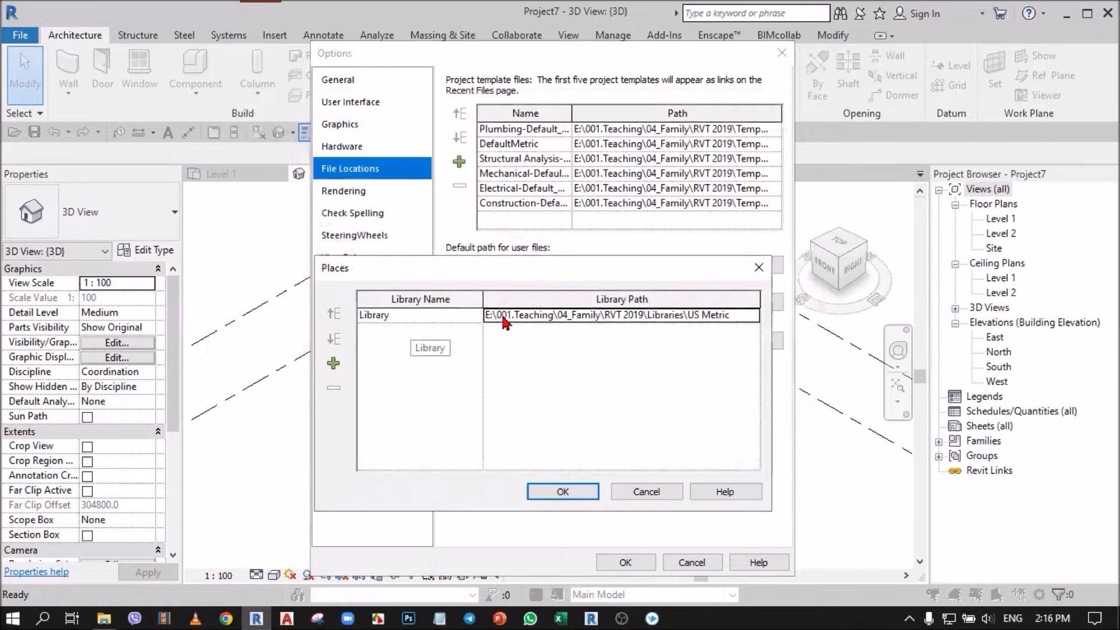
pyautogui.click(753, 316)
pyautogui.click(753, 315)
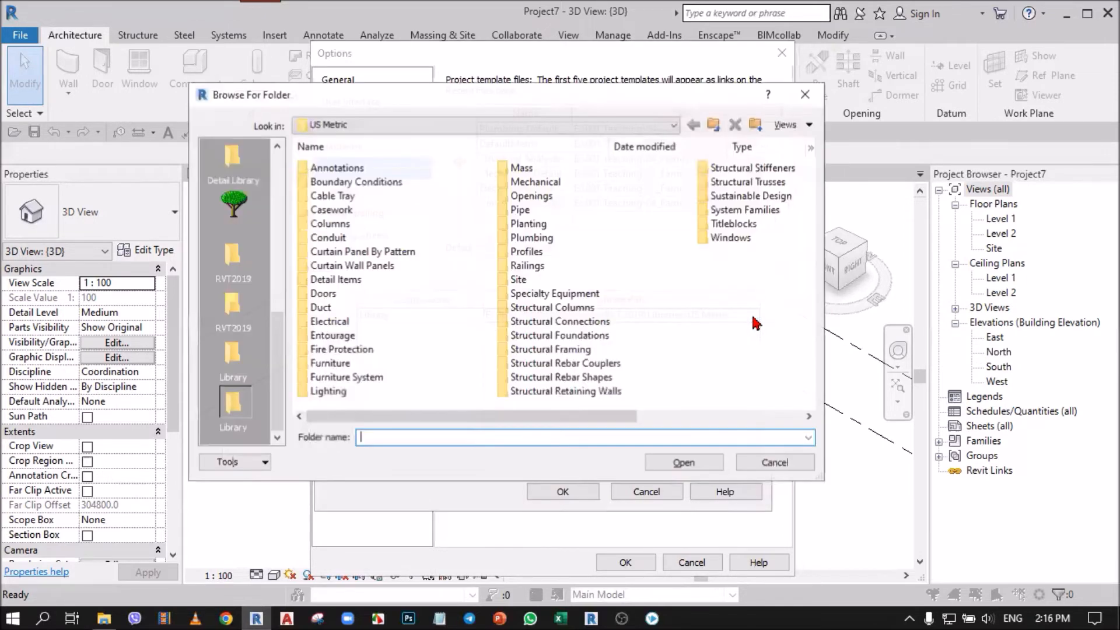
pyautogui.click(346, 125)
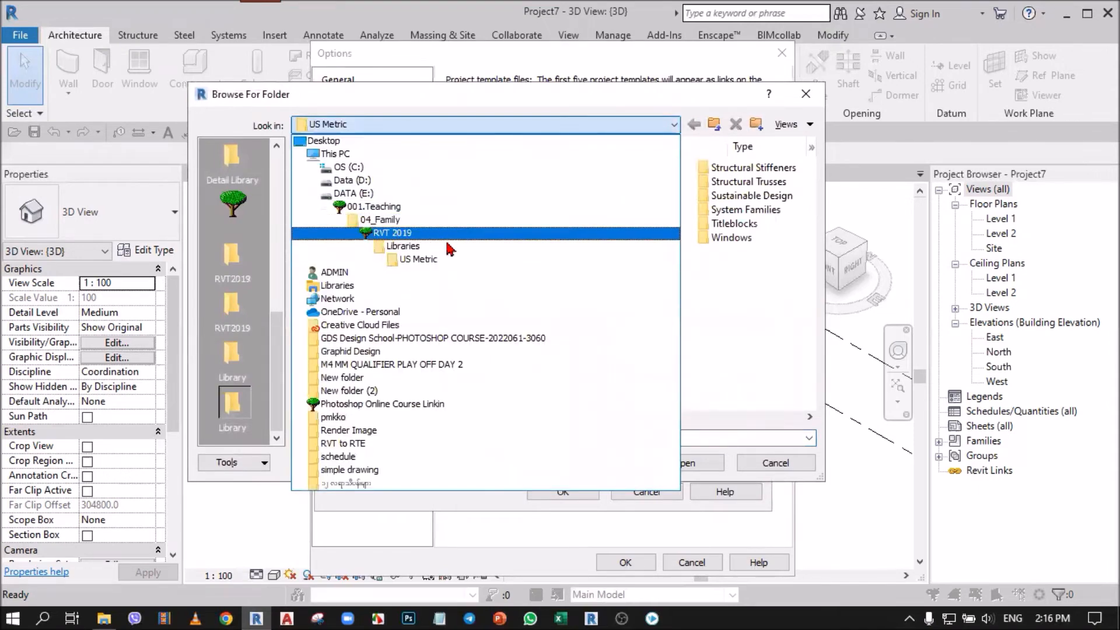
pyautogui.click(419, 260)
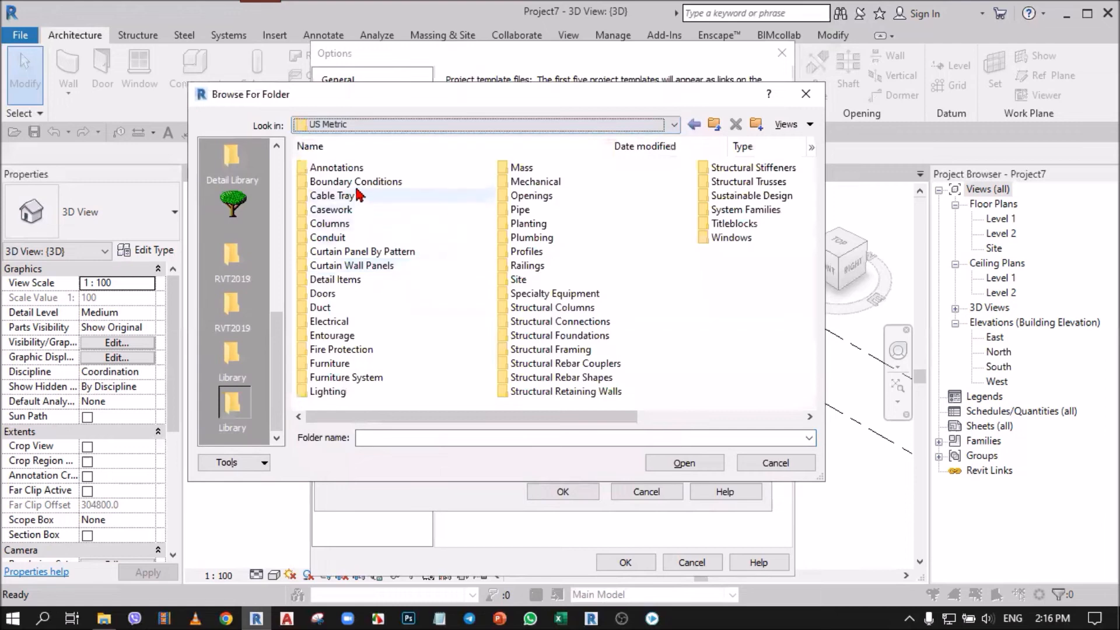
pyautogui.click(679, 463)
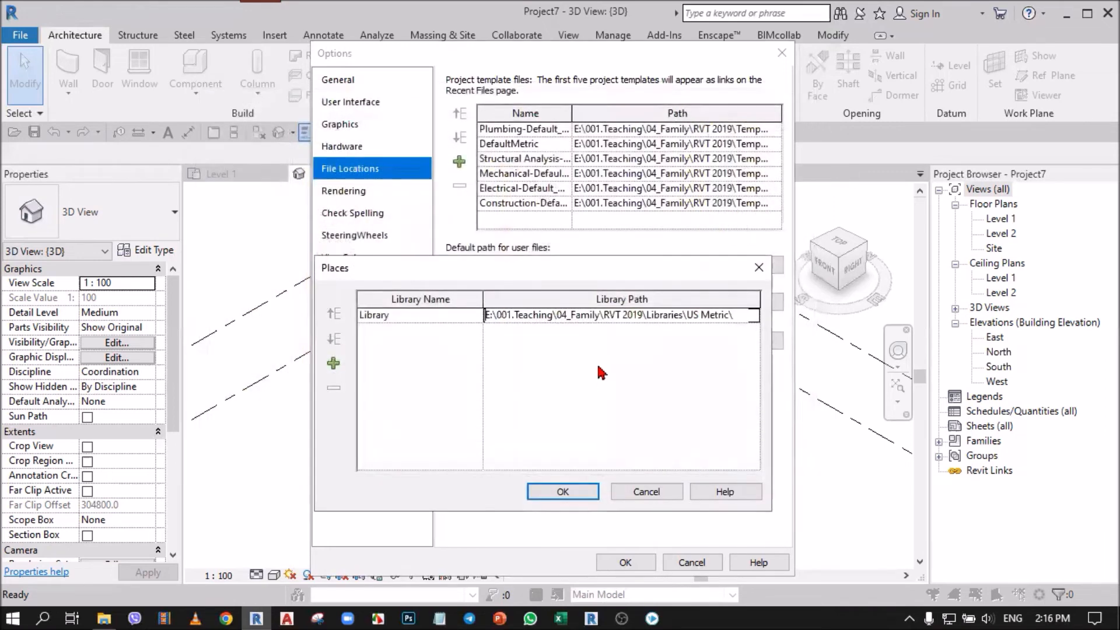
pyautogui.click(577, 493)
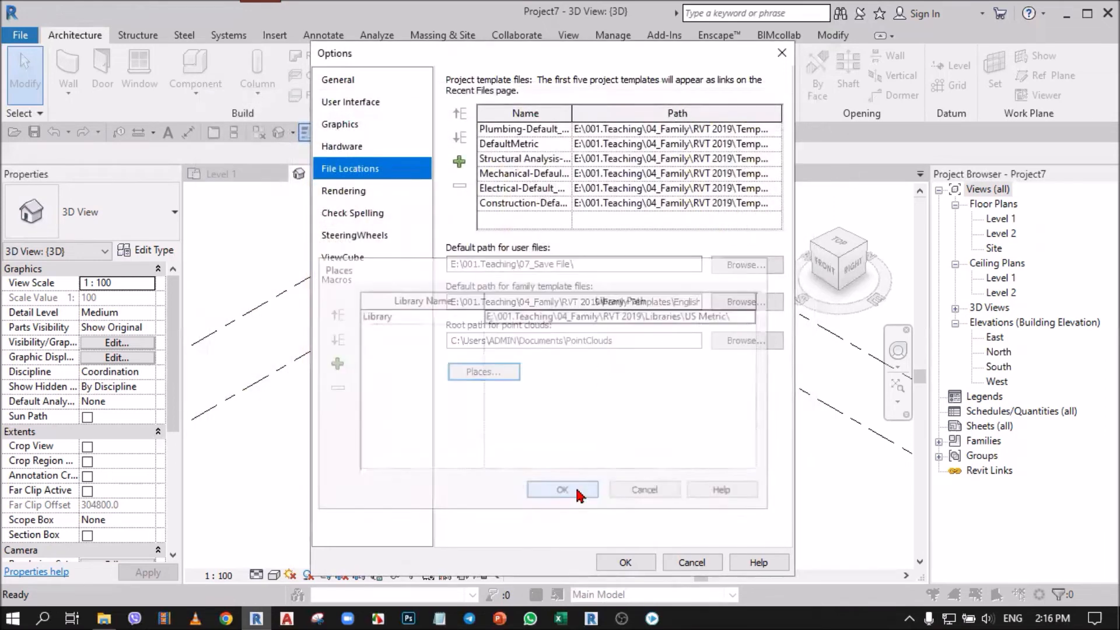
pyautogui.click(616, 561)
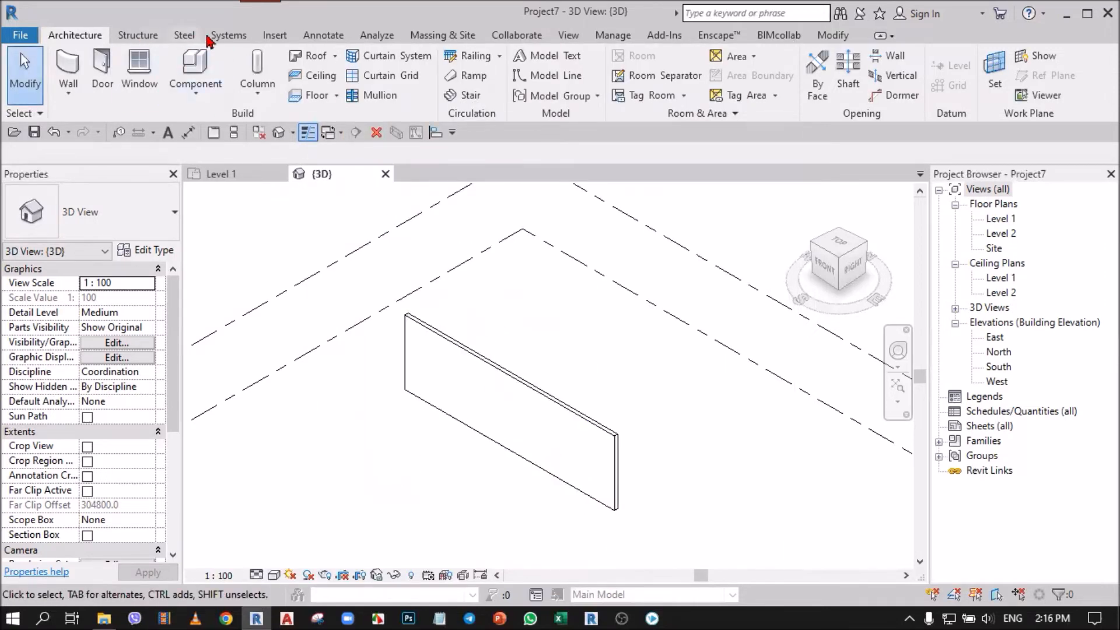
# Step: Check the folder path used for loading families, browse up to the Libraries folder, and leave without loading a family
pyautogui.click(272, 36)
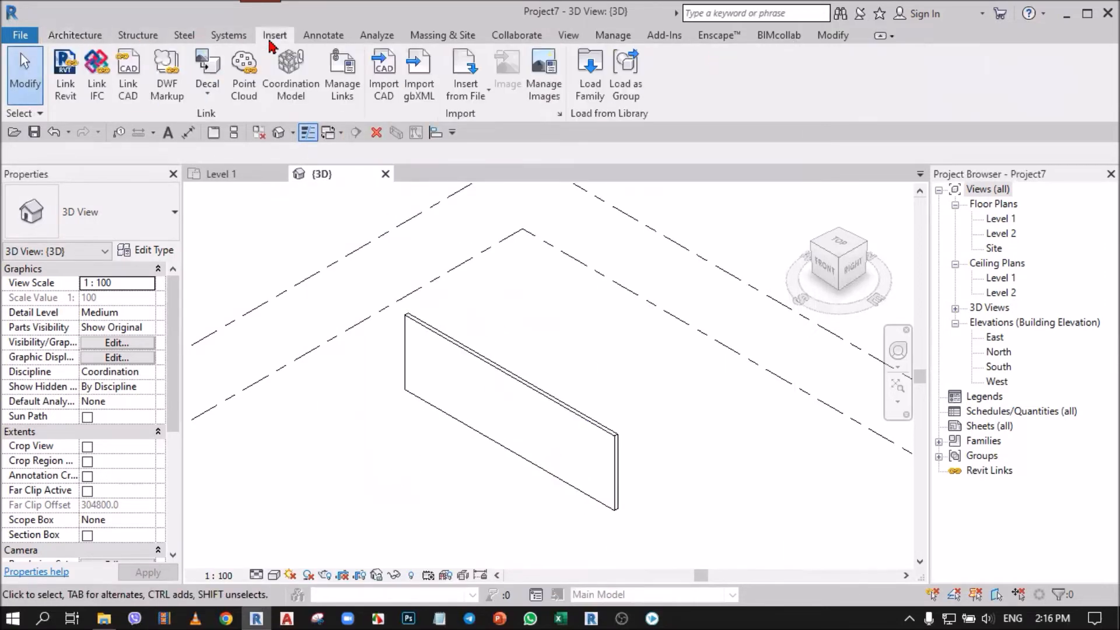
pyautogui.click(587, 82)
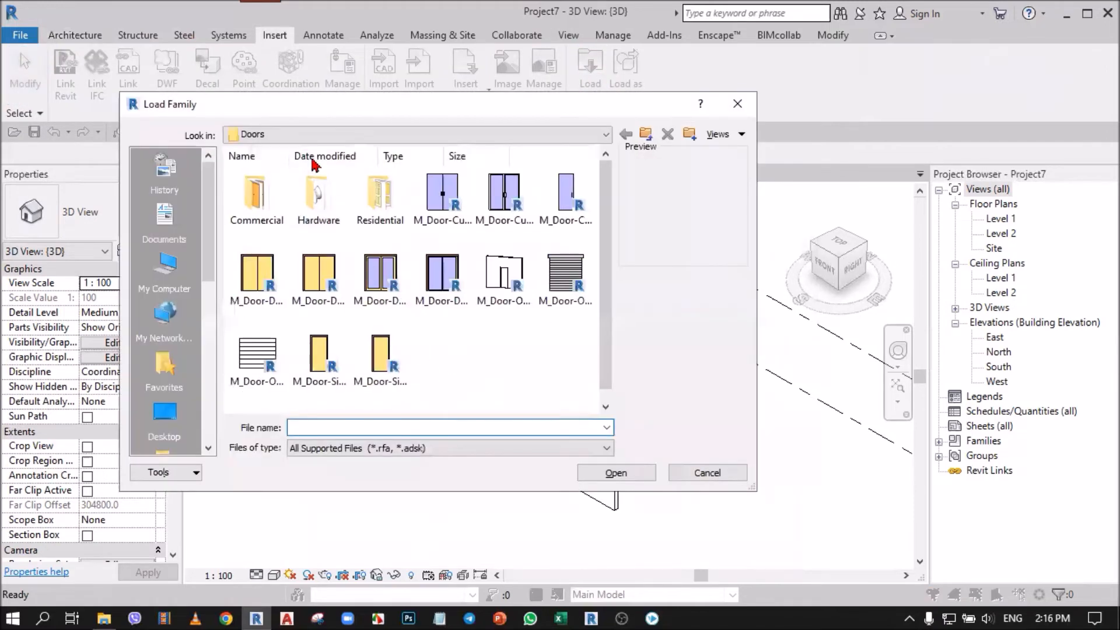
pyautogui.click(299, 133)
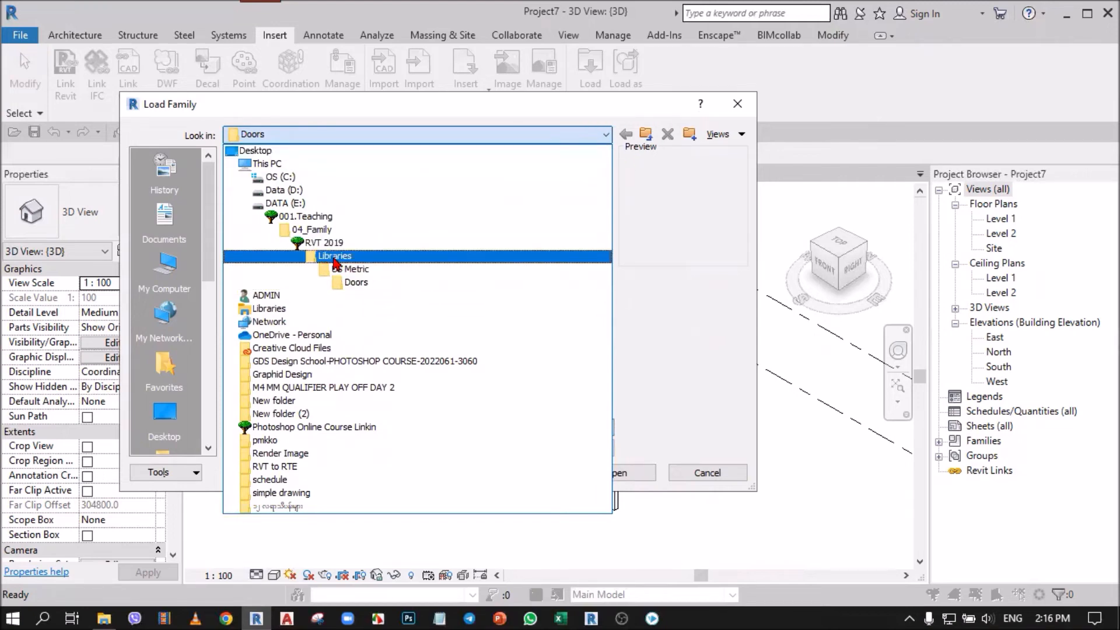
pyautogui.click(334, 255)
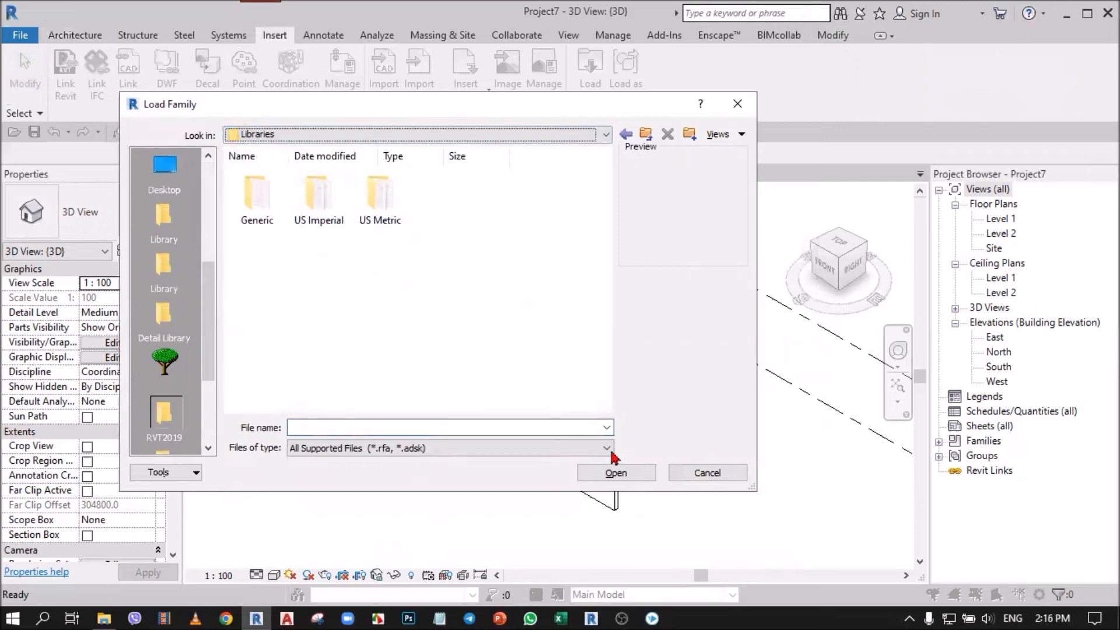
pyautogui.click(735, 473)
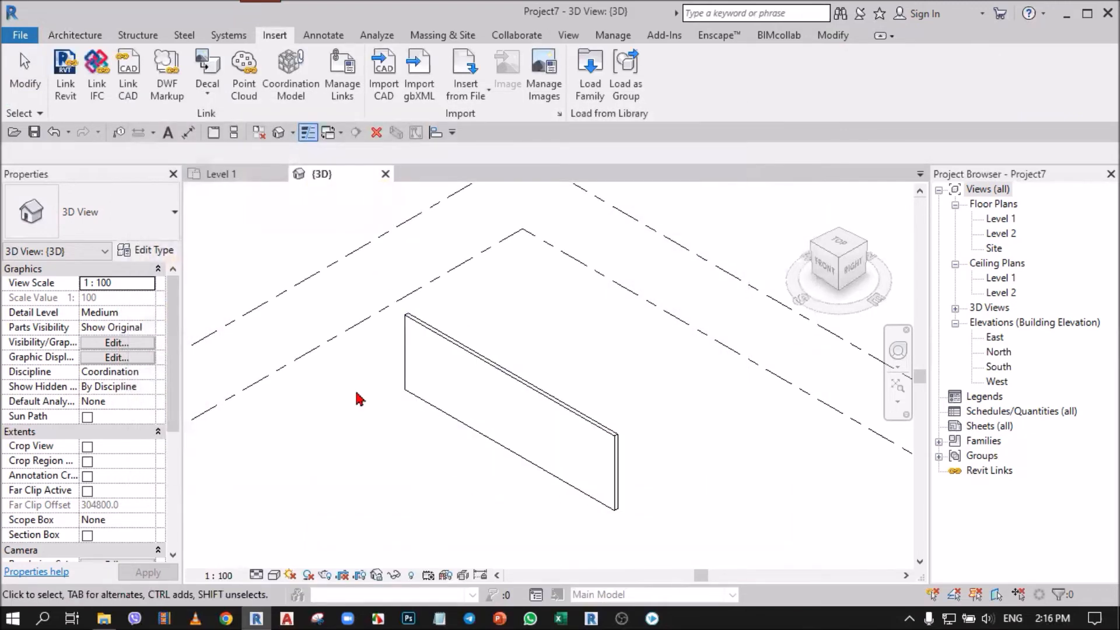
# Step: Reopen the file location options, examine the folder path set for family template files, and close the options without changes
pyautogui.click(24, 69)
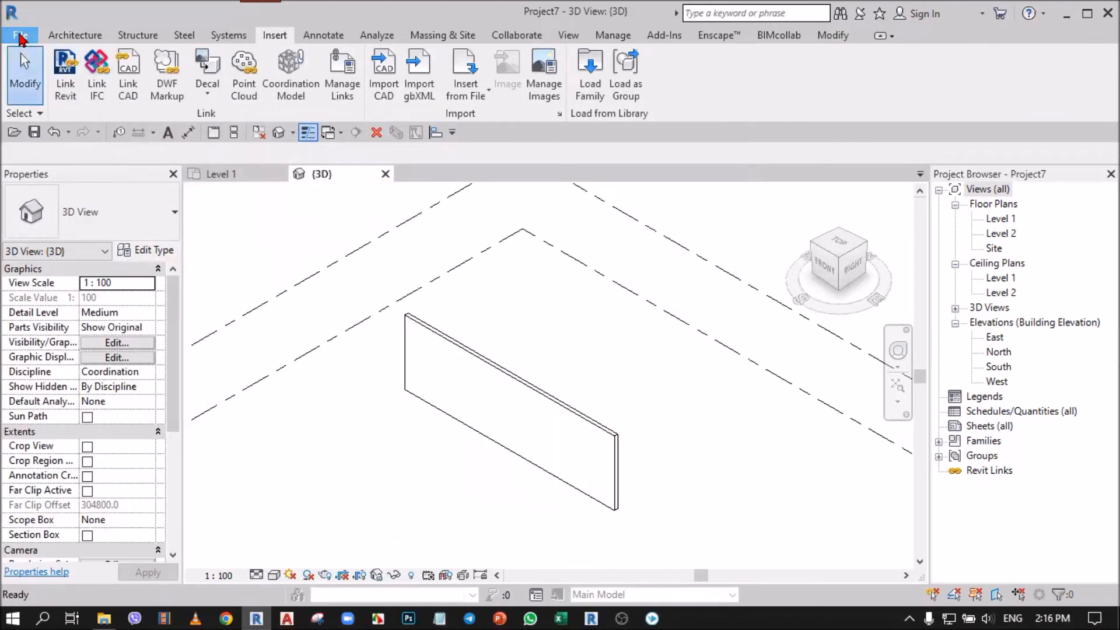
pyautogui.click(20, 36)
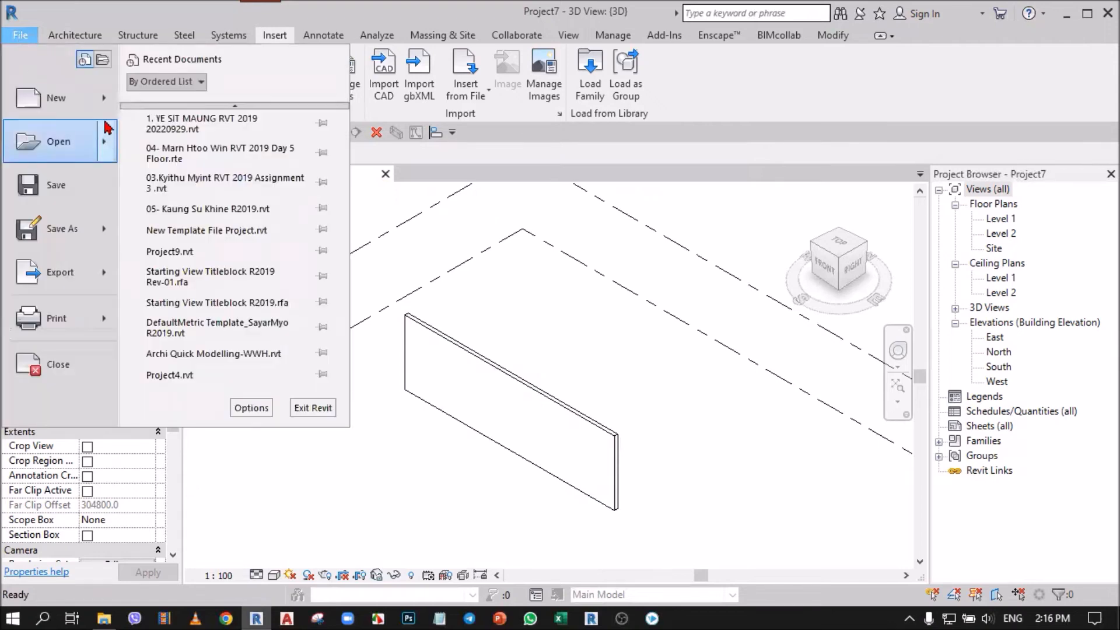
pyautogui.moveTo(105, 107)
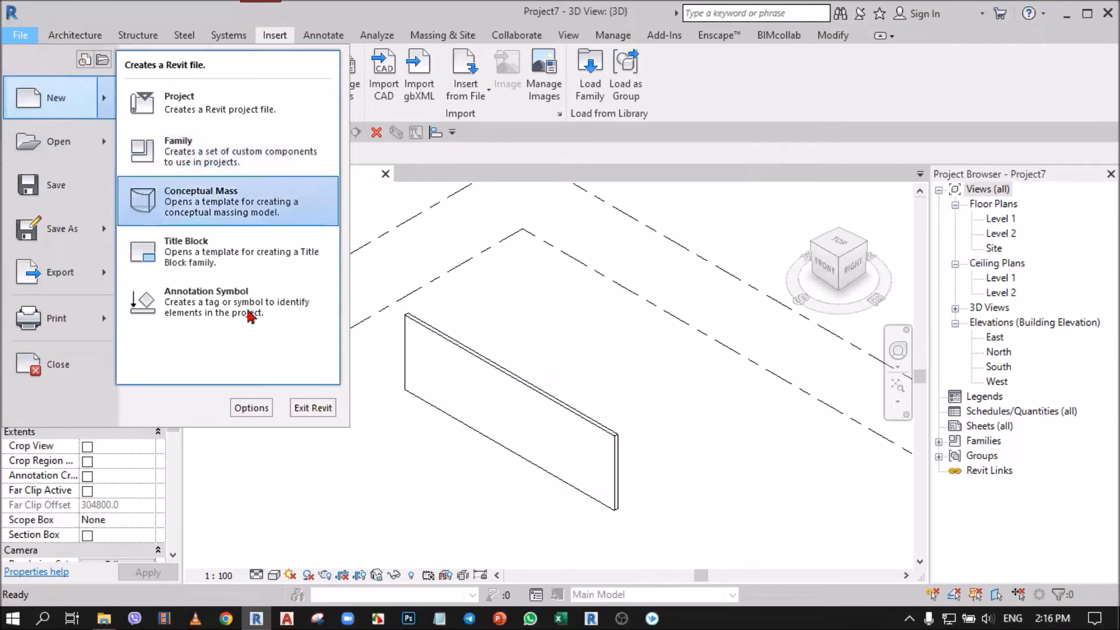
pyautogui.click(252, 408)
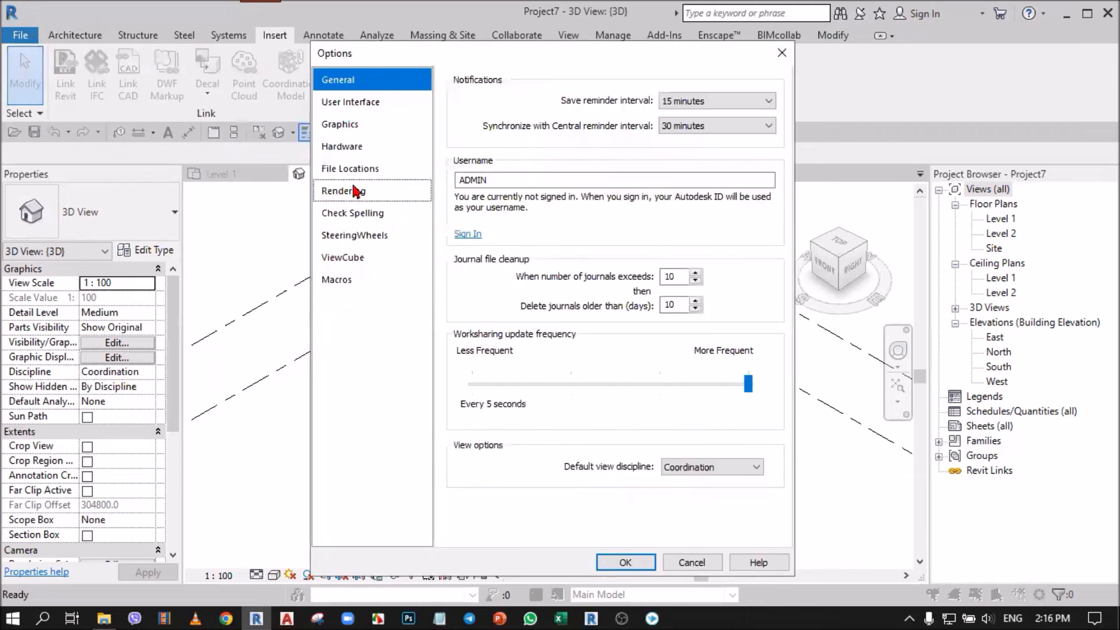
pyautogui.click(353, 175)
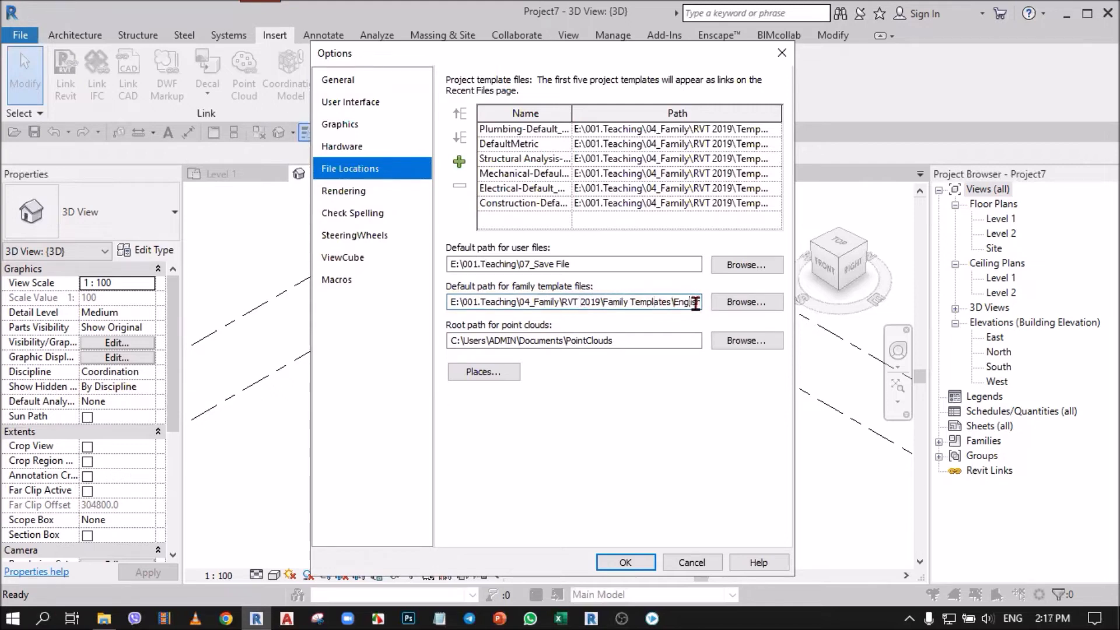
pyautogui.click(756, 305)
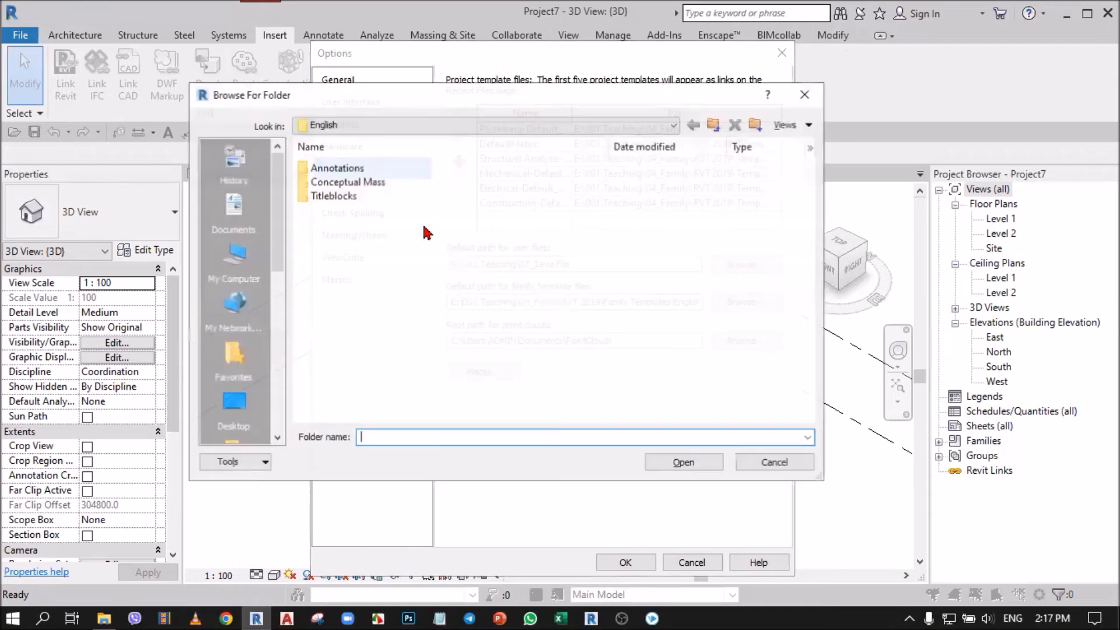
pyautogui.click(326, 127)
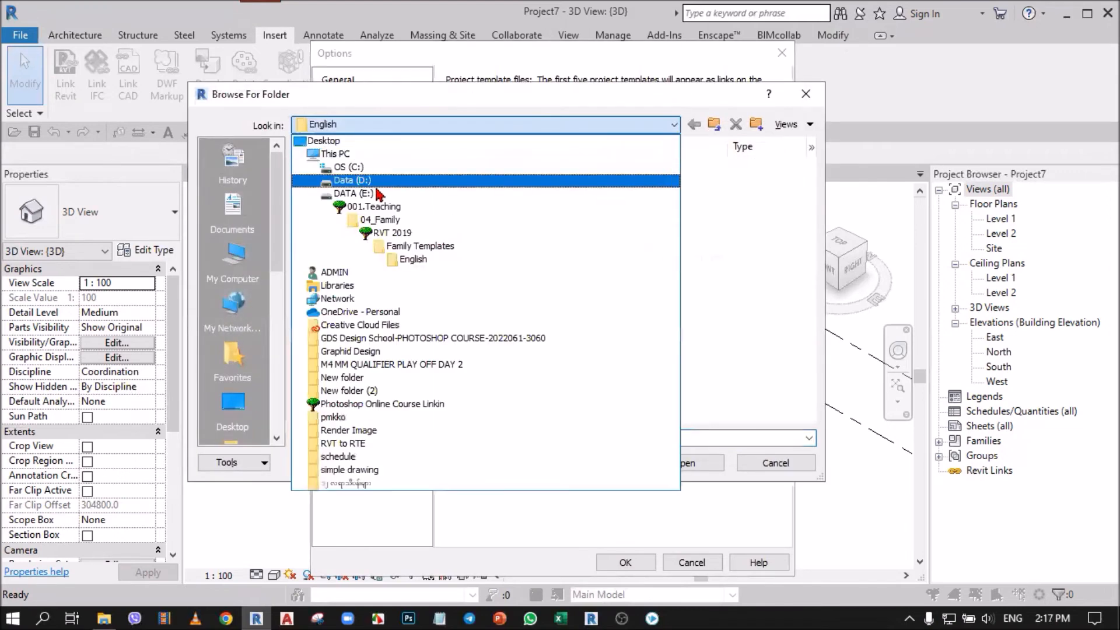
pyautogui.click(761, 292)
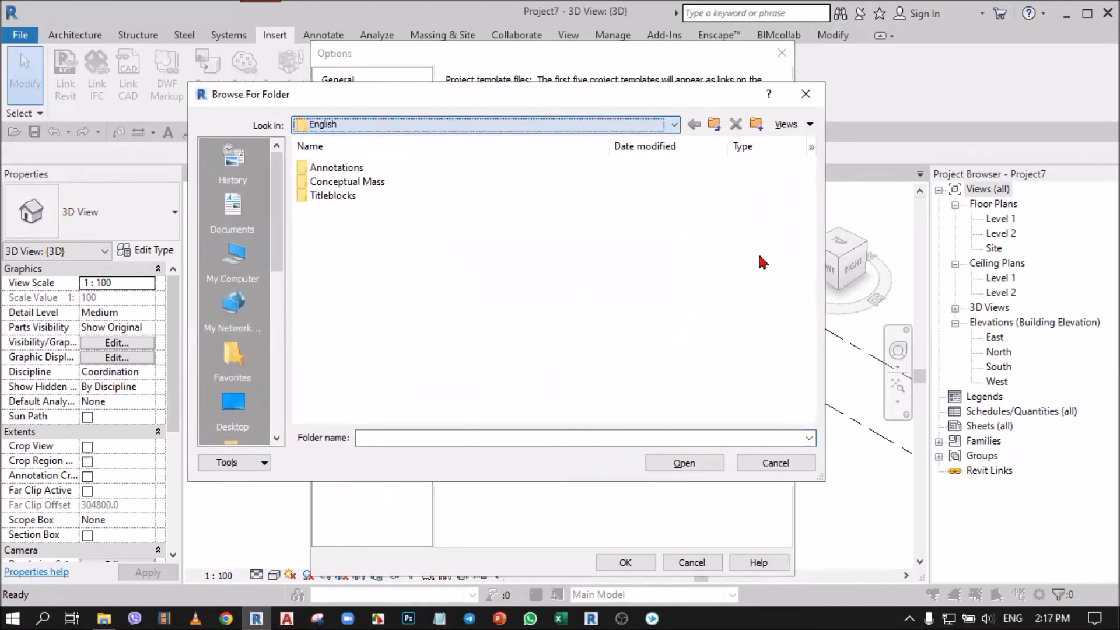
pyautogui.click(749, 466)
pyautogui.click(692, 562)
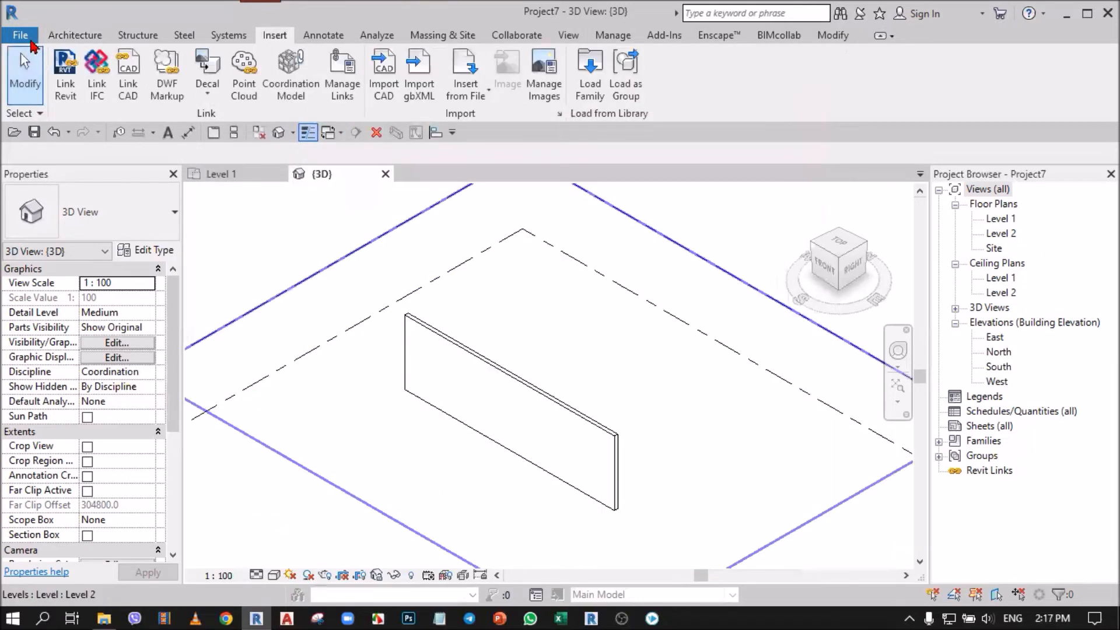
# Step: Start a new family to examine the template files in the English folder and its path, and cancel without creating one
pyautogui.click(27, 37)
pyautogui.moveTo(109, 101)
pyautogui.click(198, 165)
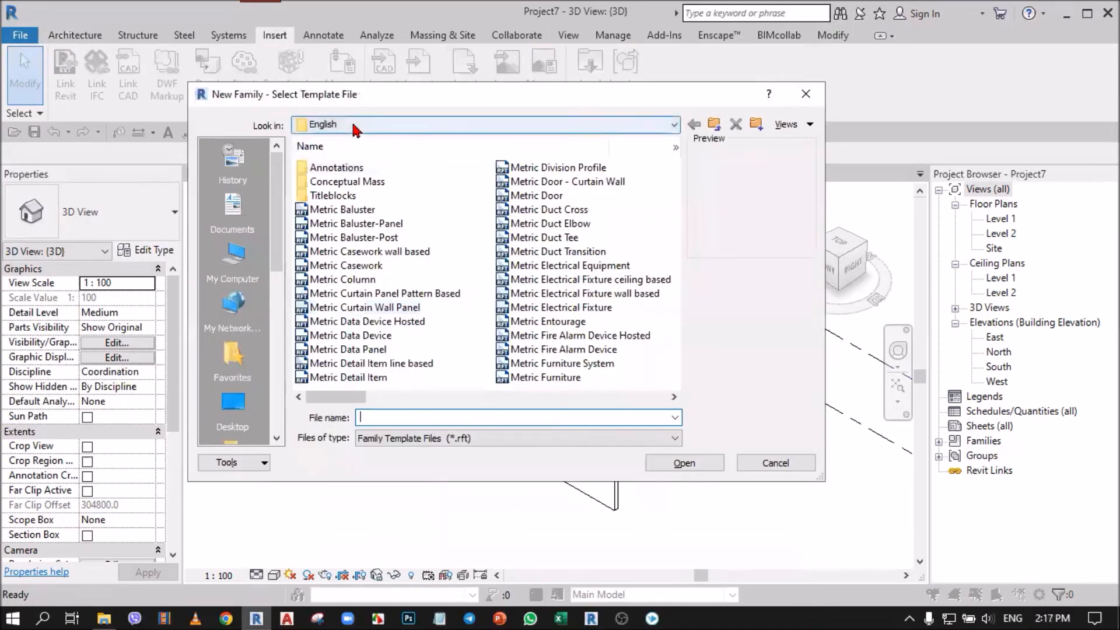
pyautogui.click(356, 126)
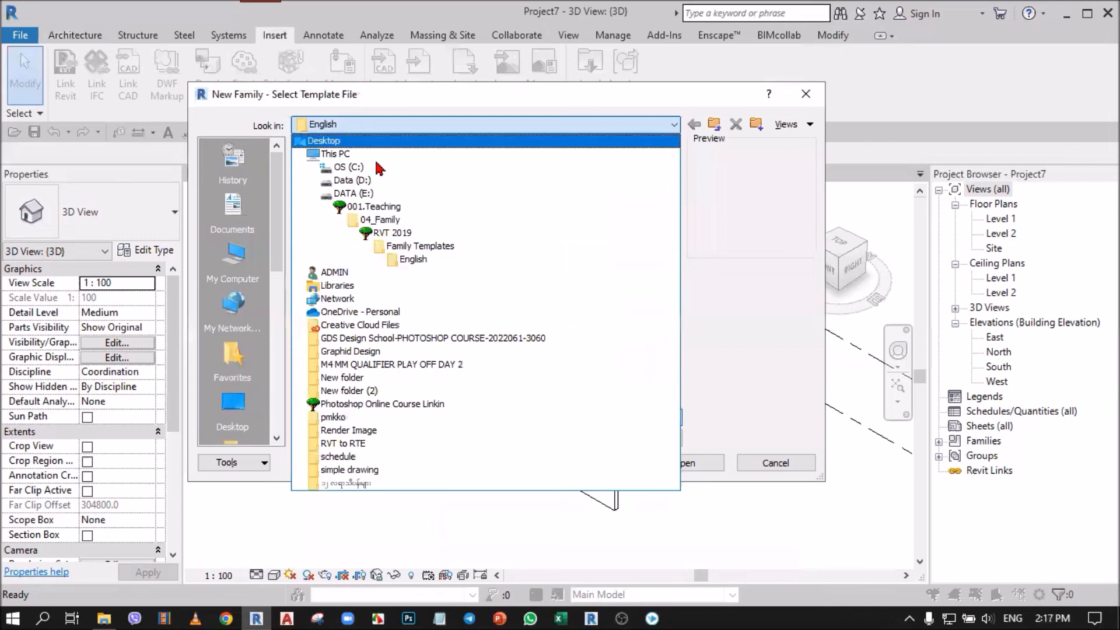
pyautogui.click(416, 261)
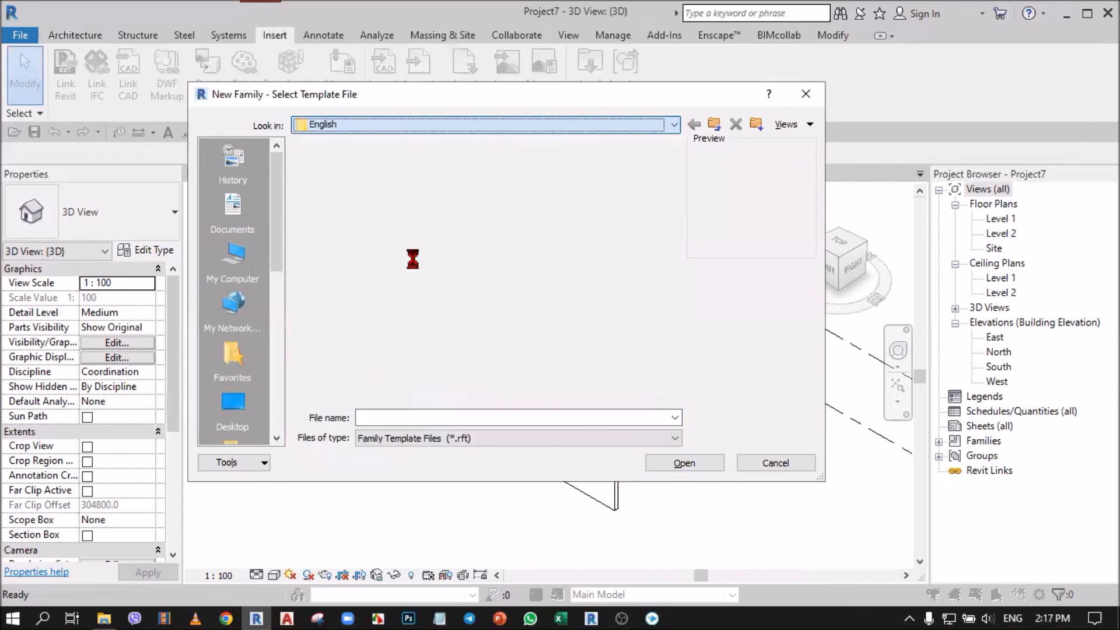
pyautogui.click(772, 463)
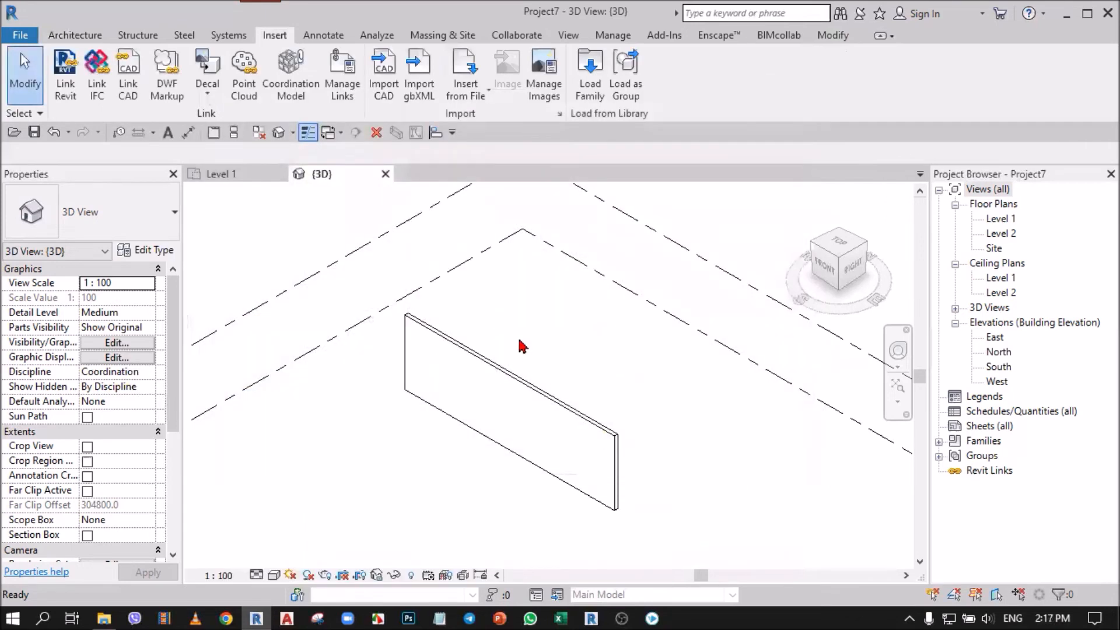
pyautogui.scroll(1, 525, 331)
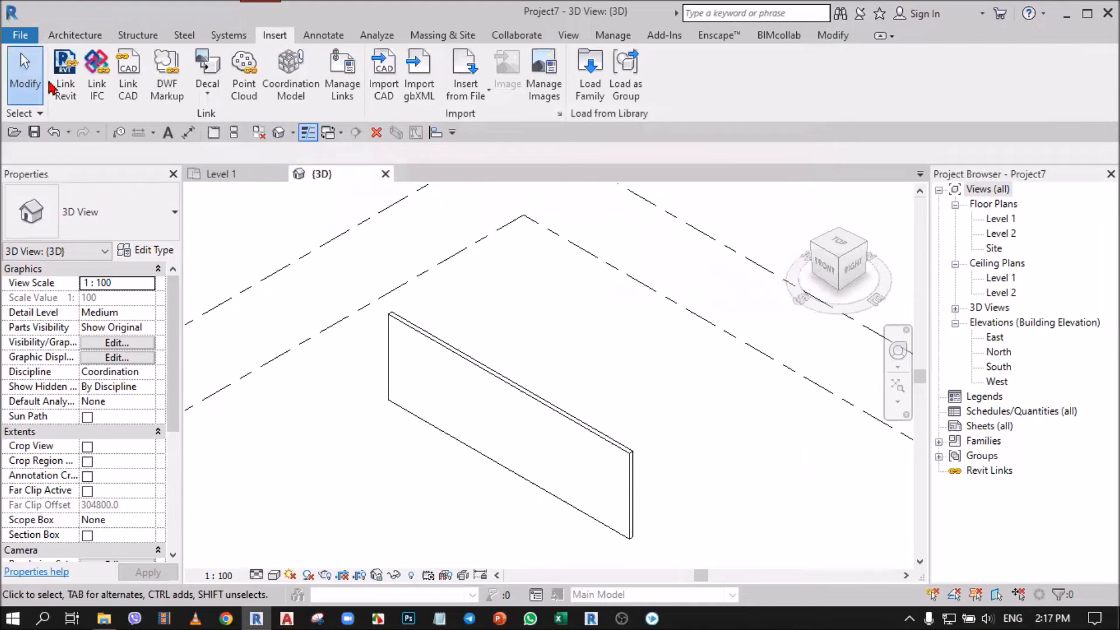
# Step: Save the project as Project7 in the 001.Teaching\07_Save File folder, and close its Level 1 and 3D views
pyautogui.click(34, 132)
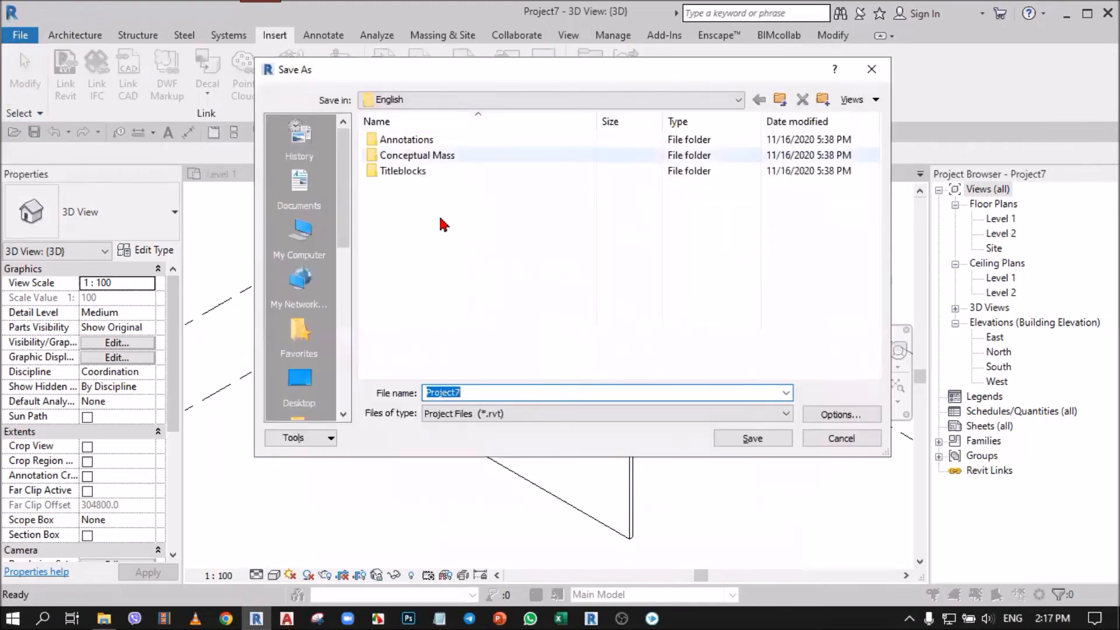
pyautogui.click(403, 100)
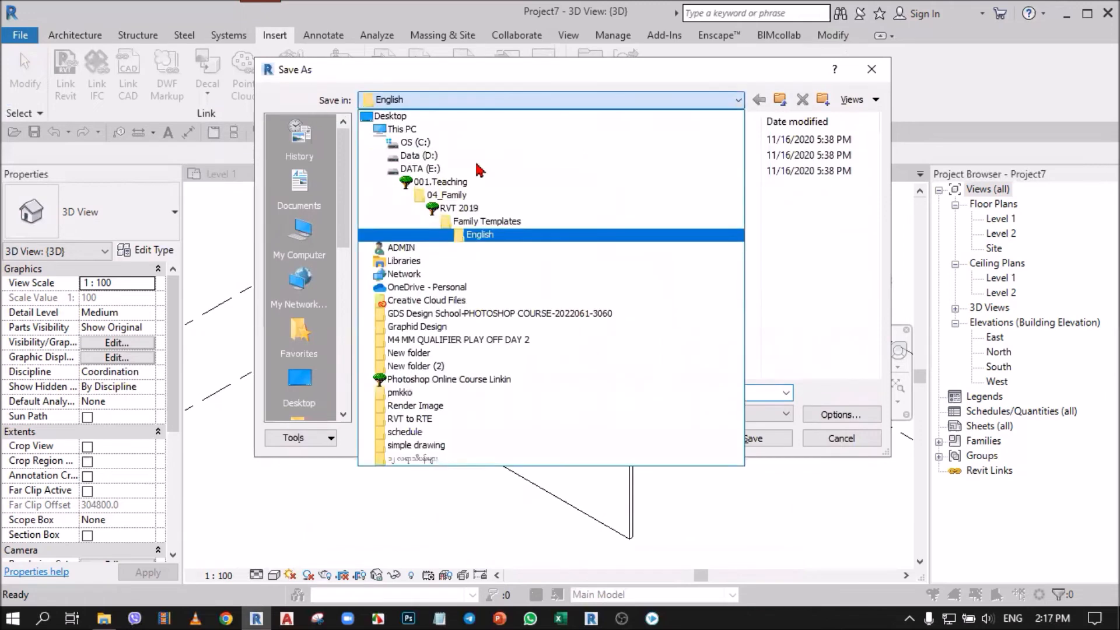
pyautogui.click(455, 187)
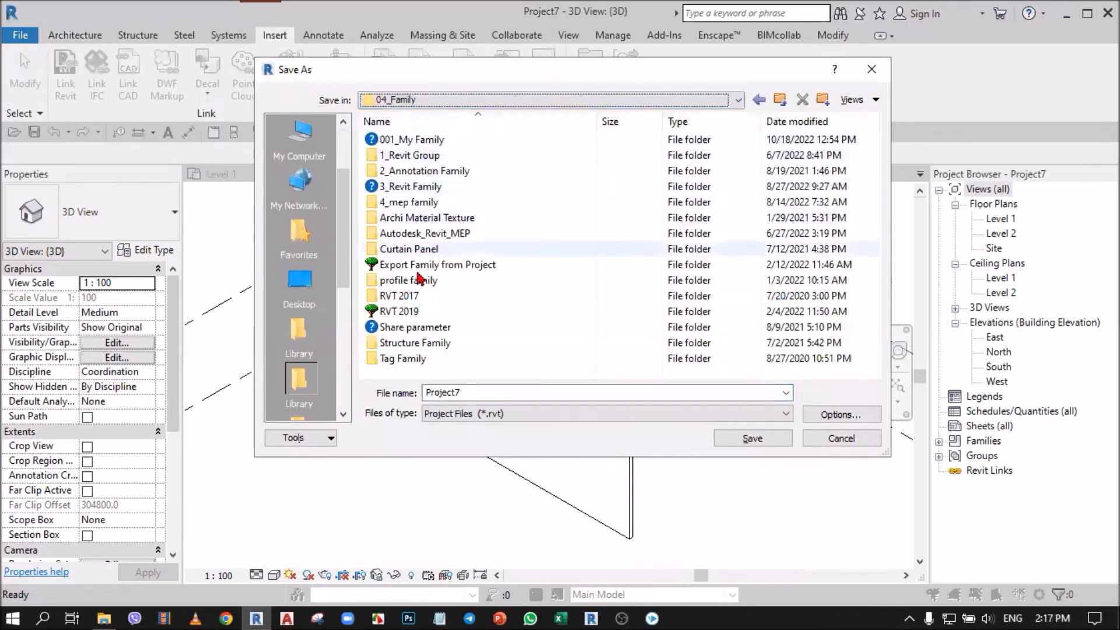
pyautogui.click(416, 102)
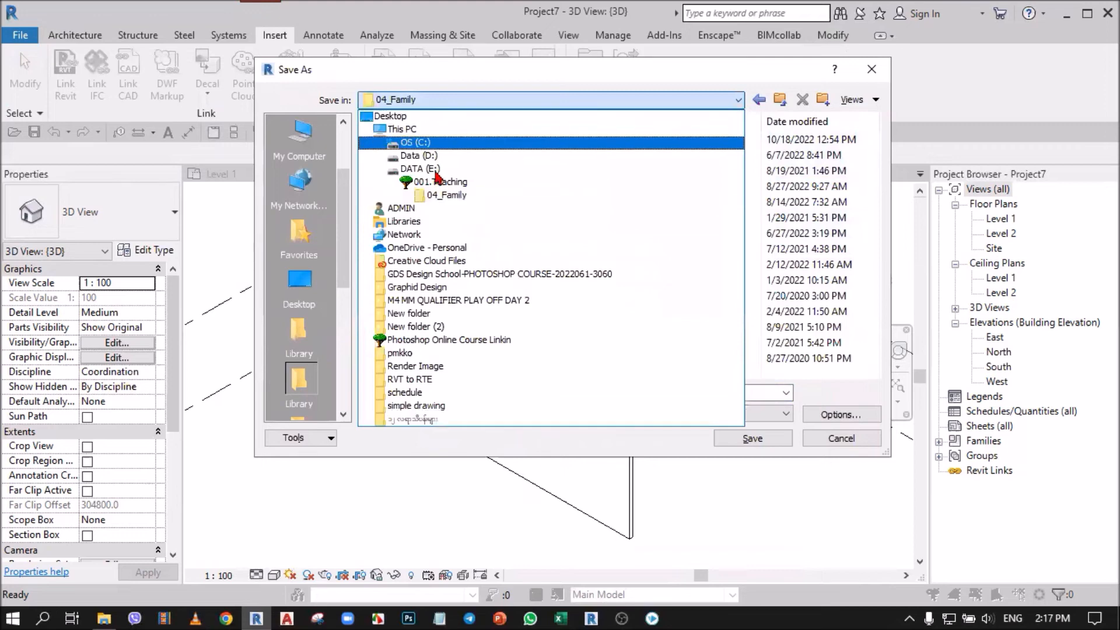
pyautogui.click(455, 178)
pyautogui.doubleClick(413, 232)
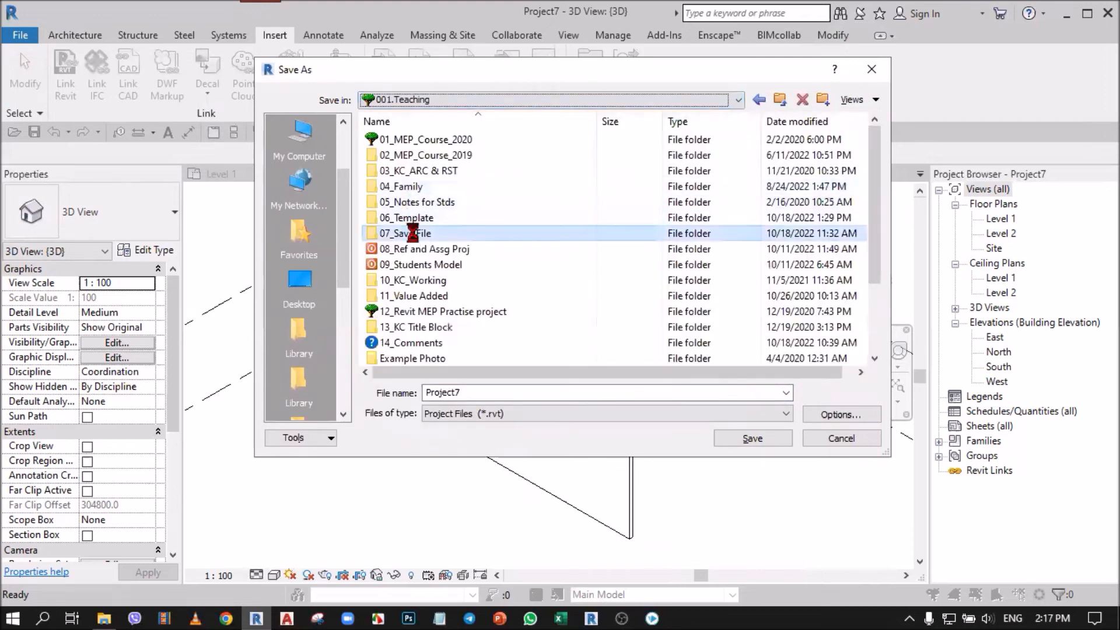
pyautogui.click(761, 439)
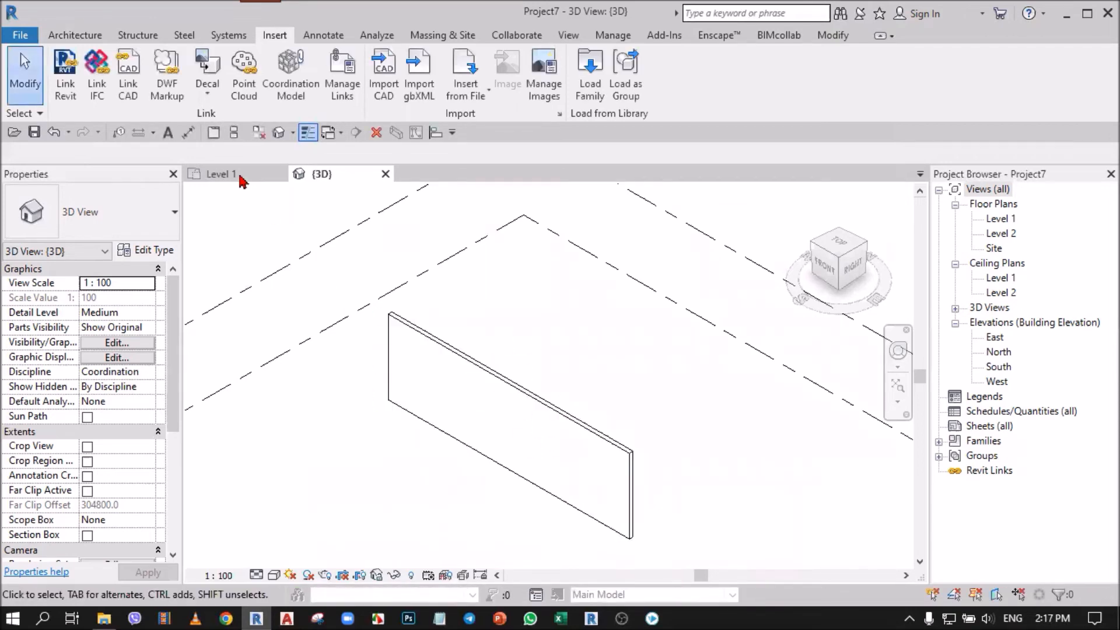
pyautogui.click(281, 175)
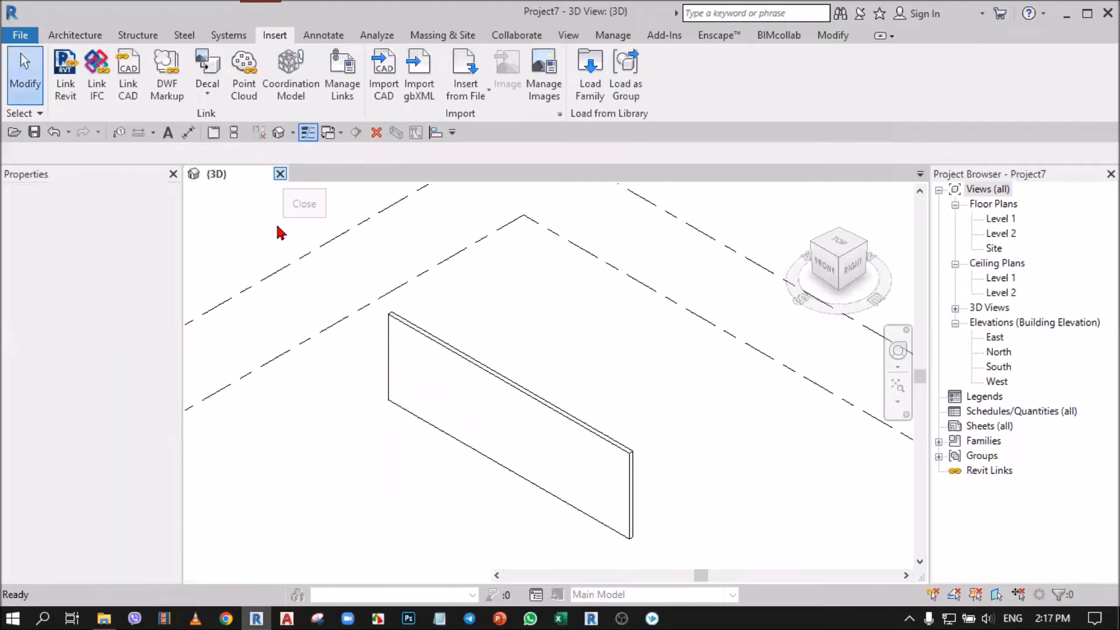
pyautogui.click(281, 174)
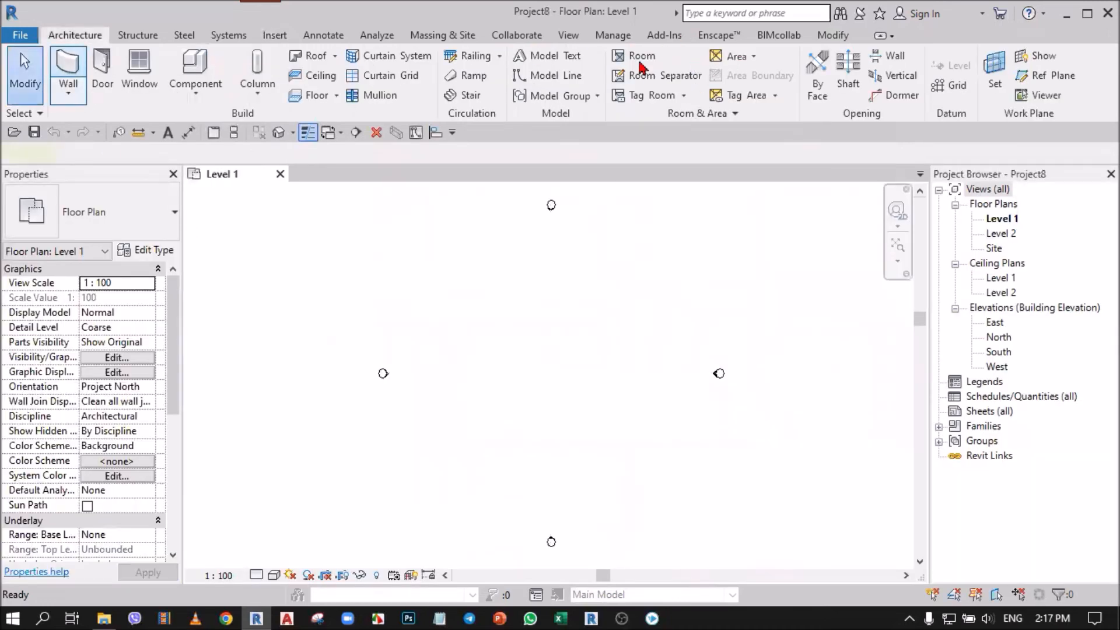
# Step: Draw a rectangle of Generic - 200mm walls about 14800 by 16800 mm on Level 1, and save the project as Project8 in 07_Save File
pyautogui.press('w')
pyautogui.press('a')
pyautogui.click(488, 322)
pyautogui.click(588, 436)
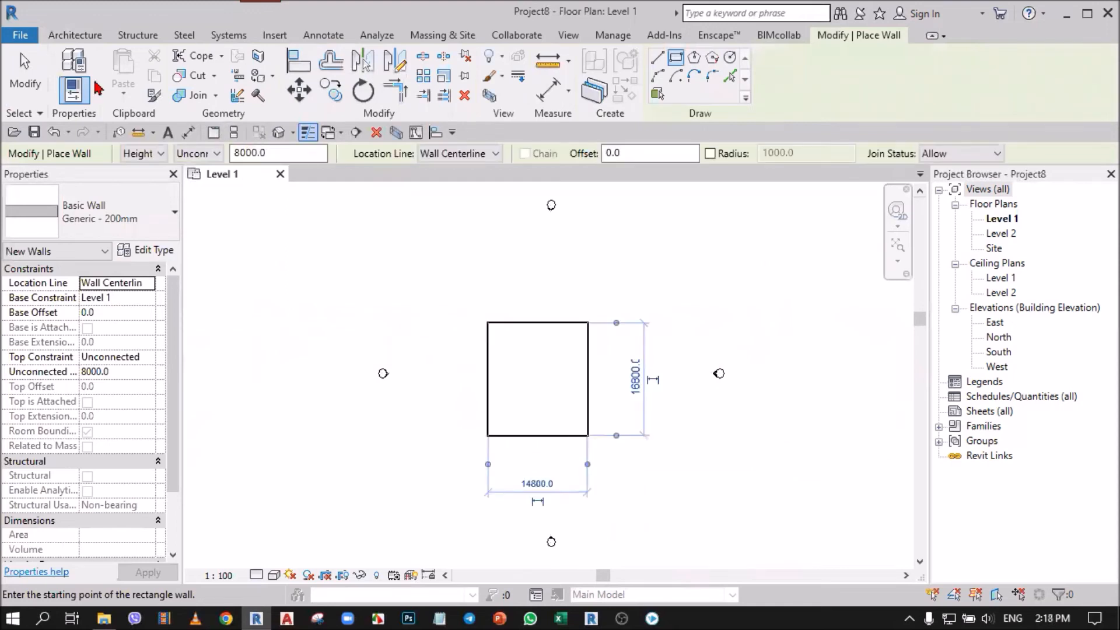
pyautogui.click(20, 81)
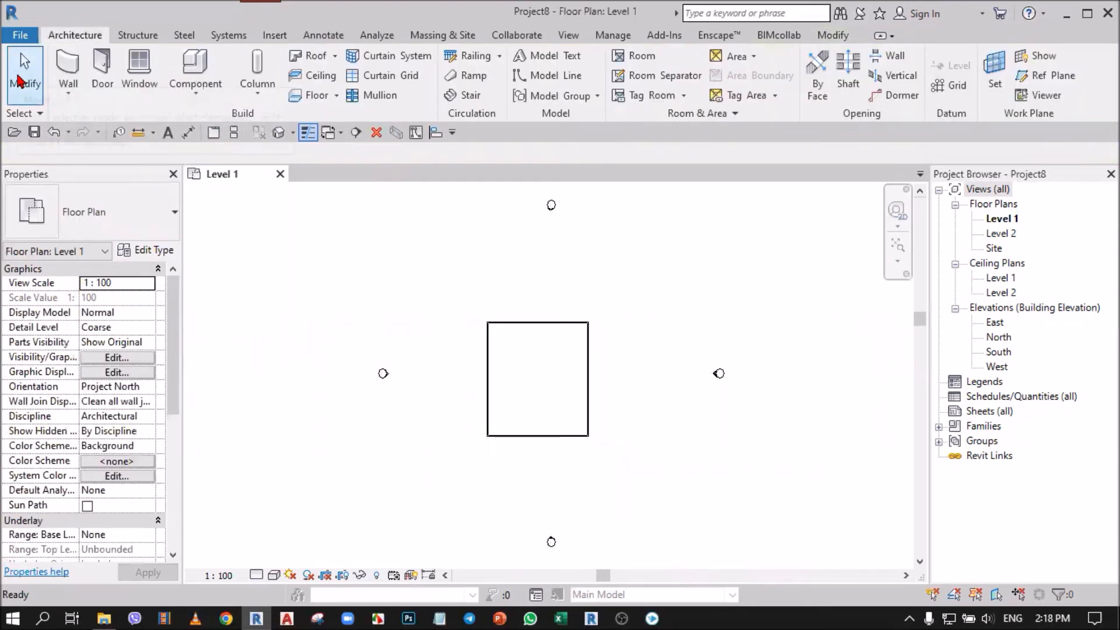
pyautogui.click(35, 133)
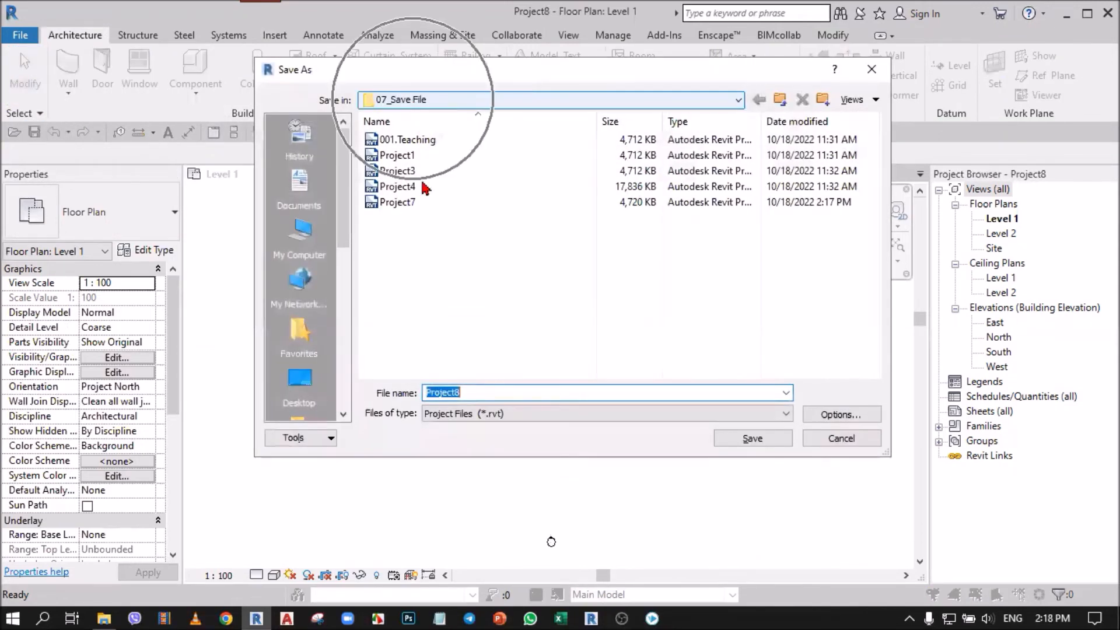
pyautogui.click(738, 439)
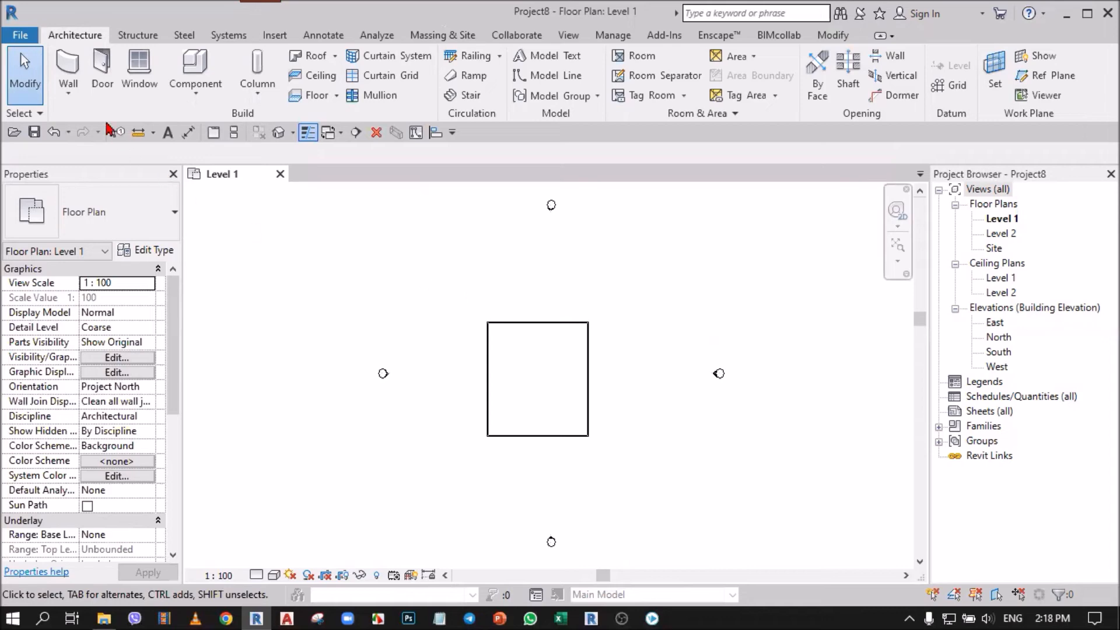
# Step: Review the file location options and the Library path in the library places, and close the options without changes
pyautogui.click(19, 36)
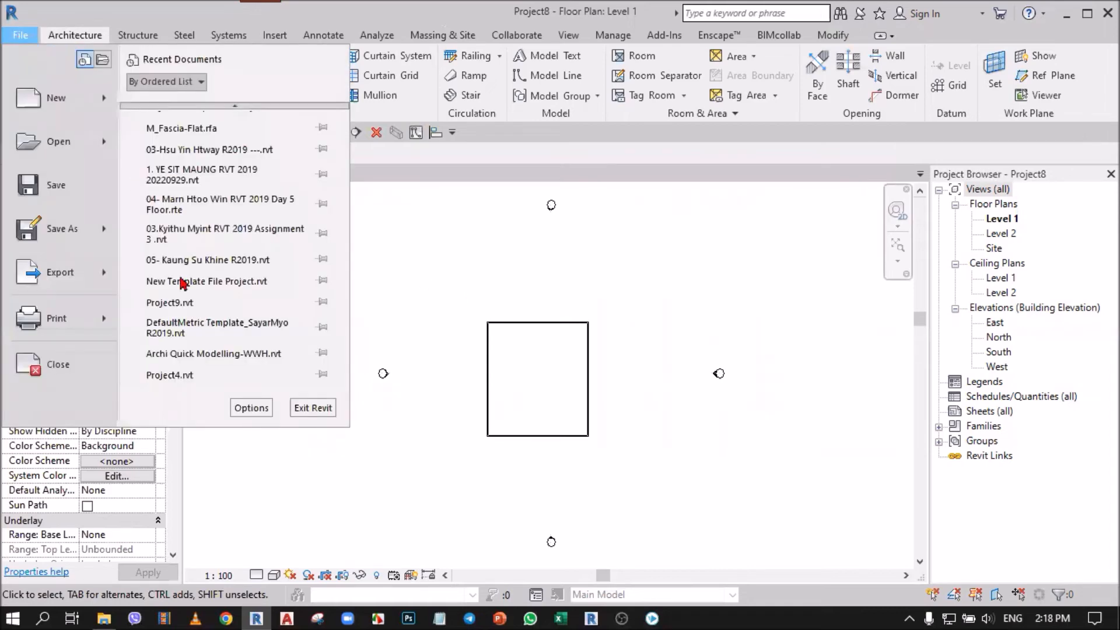
pyautogui.click(252, 407)
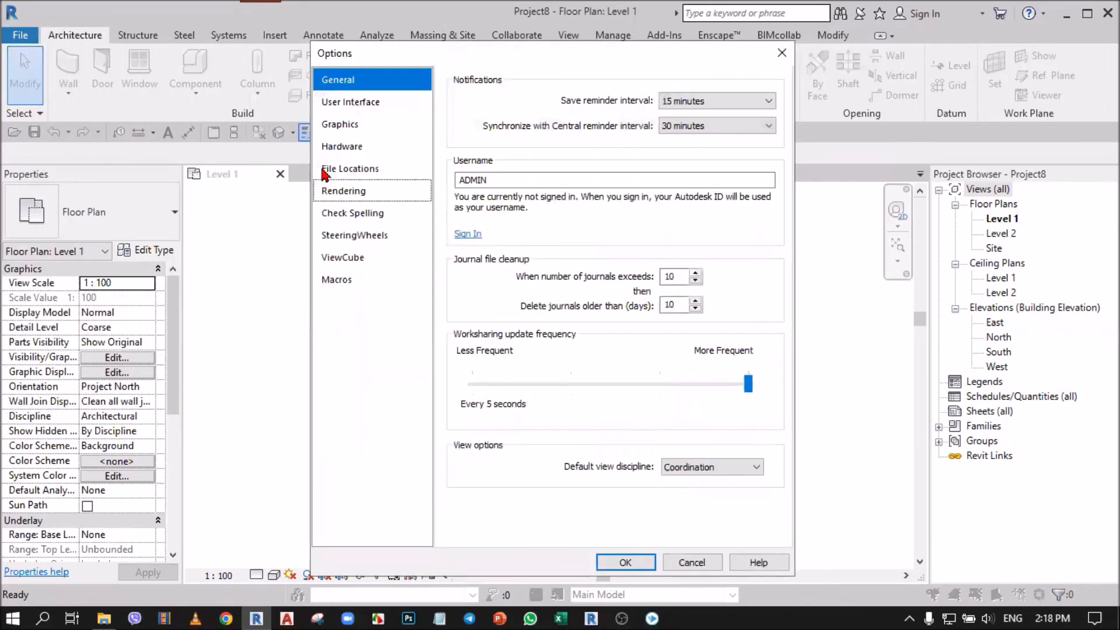
pyautogui.click(328, 169)
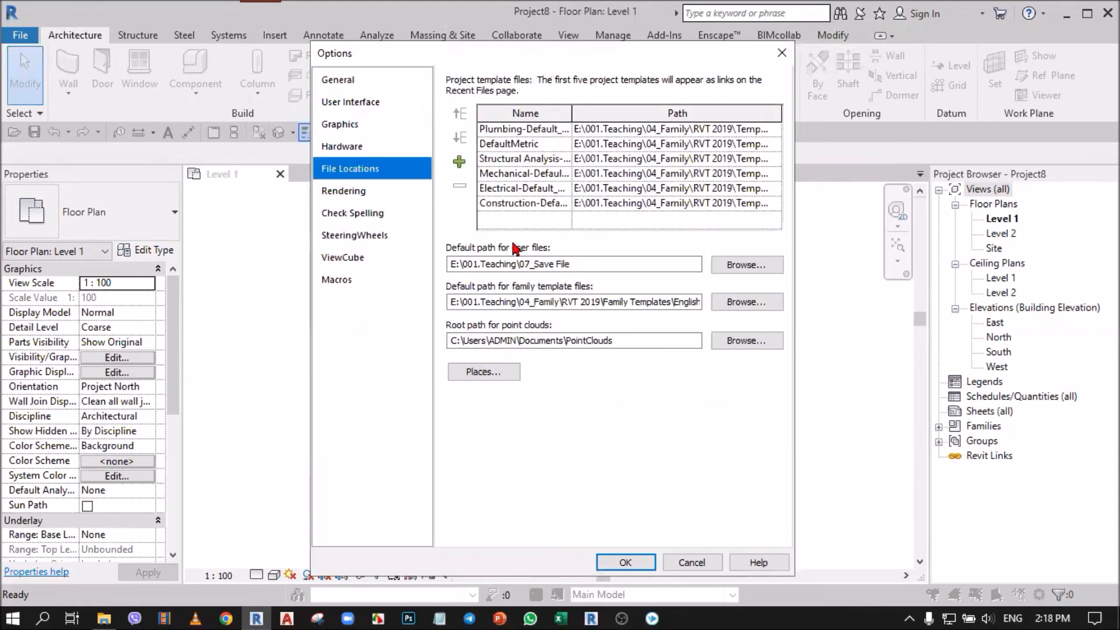
pyautogui.click(492, 374)
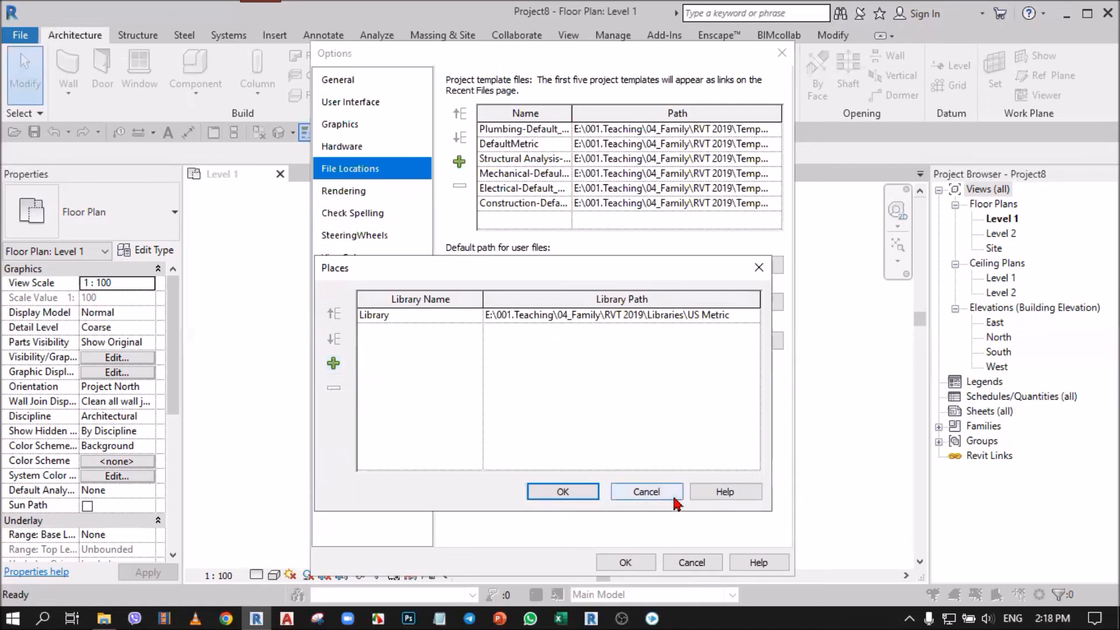
pyautogui.click(647, 492)
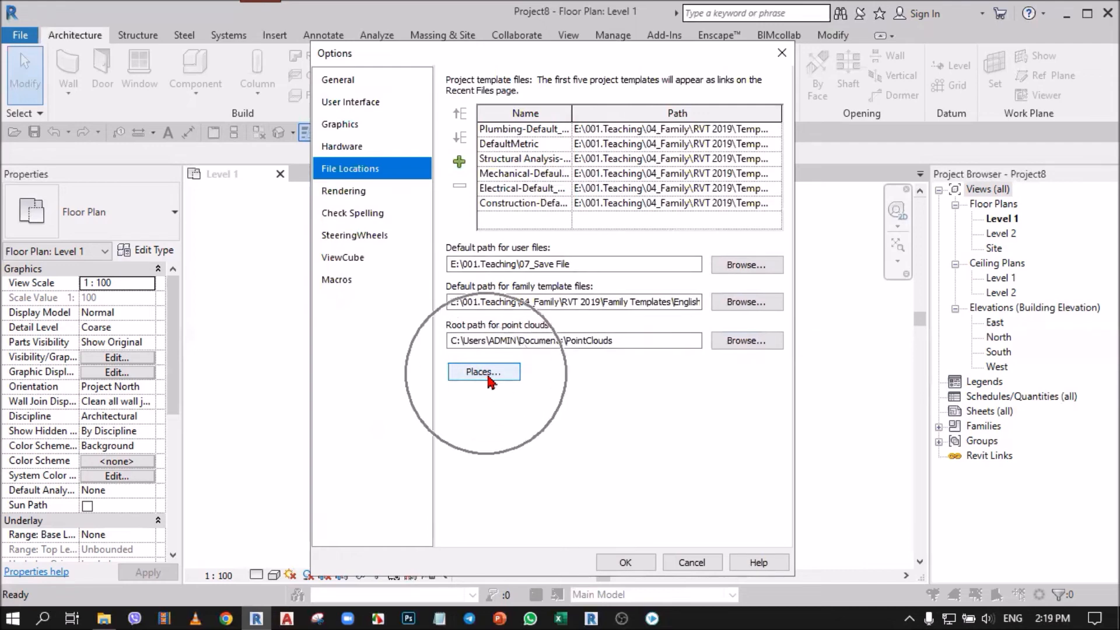
pyautogui.click(687, 561)
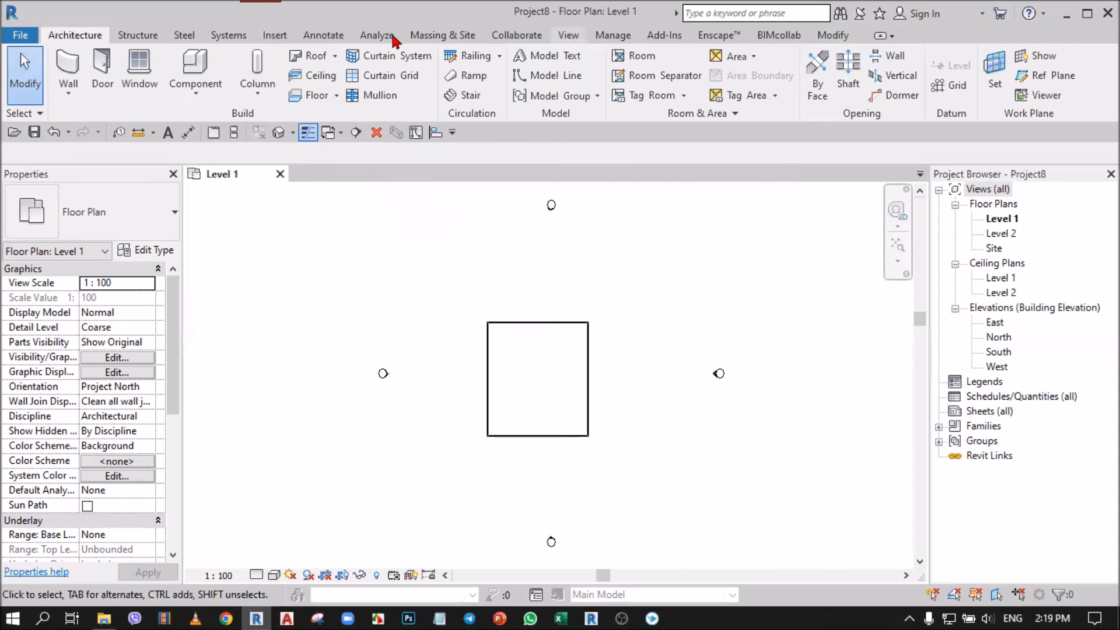
# Step: Open the family loading command to check its default library folder
pyautogui.click(275, 36)
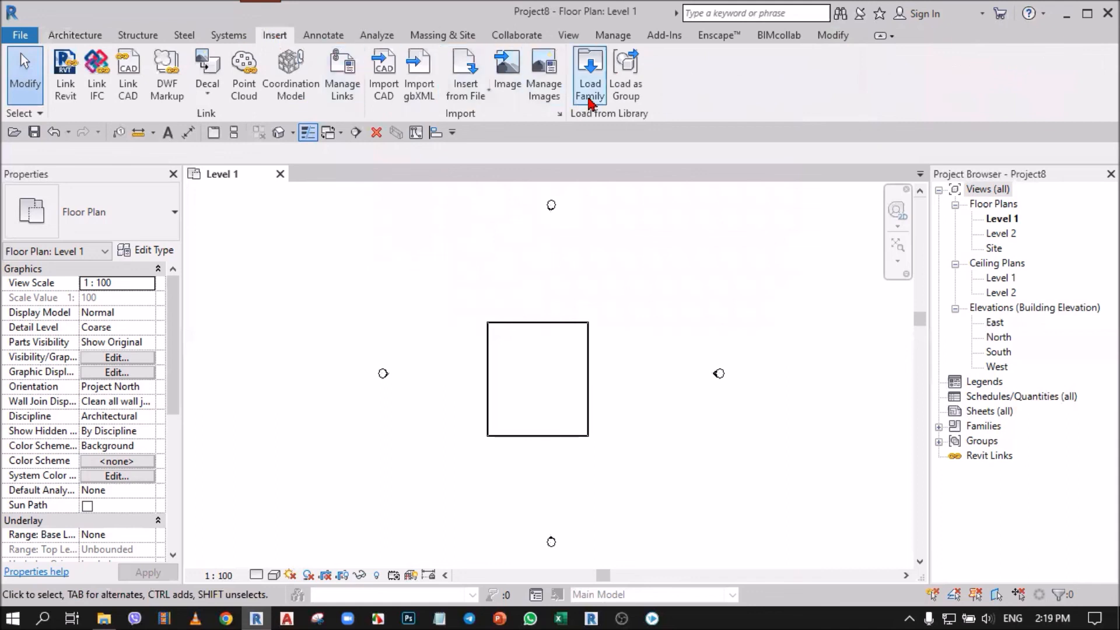